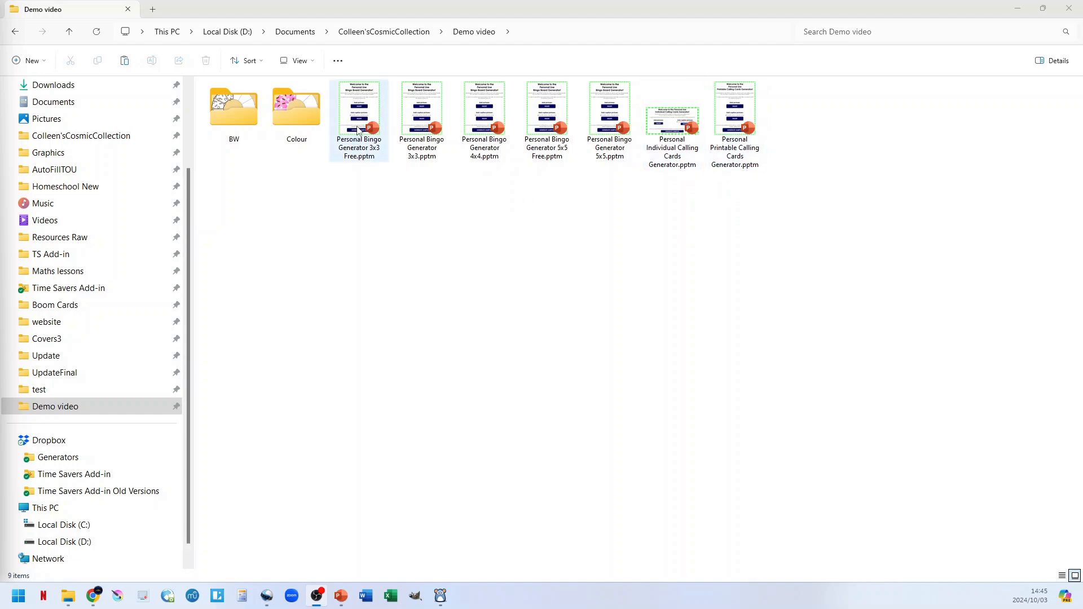
- Open the file Personal Bingo Generator 3x3 Free.pptm and enable its macro content
double_click(359, 130)
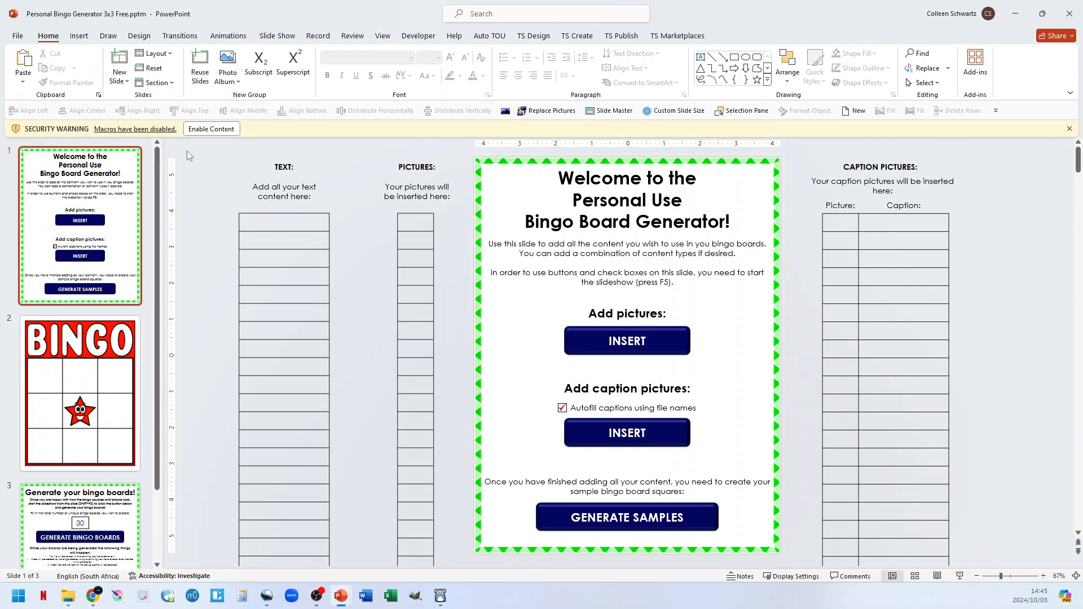
click(212, 129)
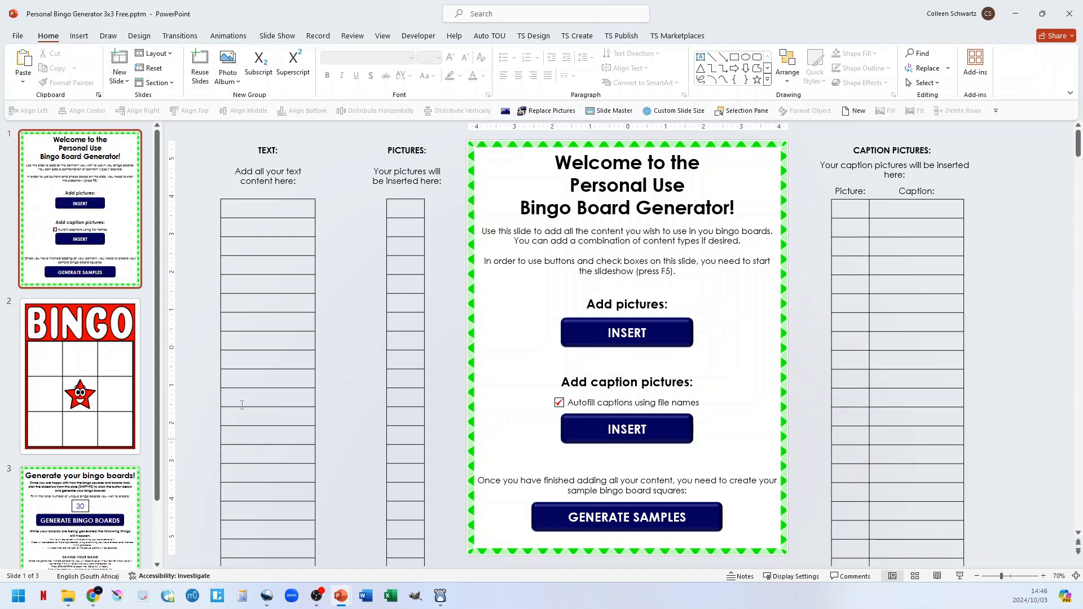
- Fill the TEXT content table beside the welcome slide with consecutive numbers starting at 1
click(281, 199)
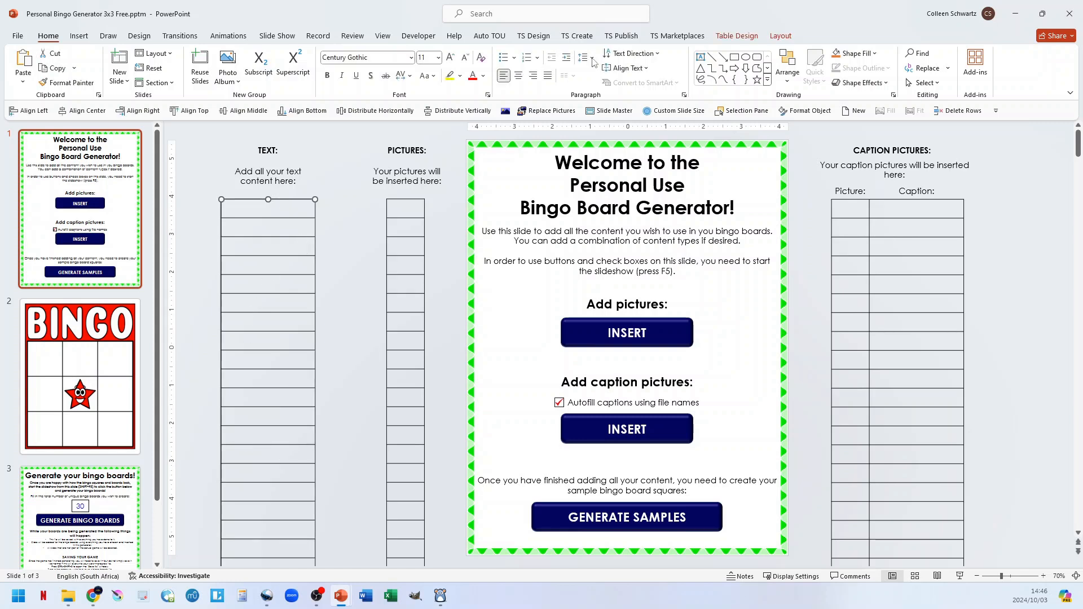
click(536, 36)
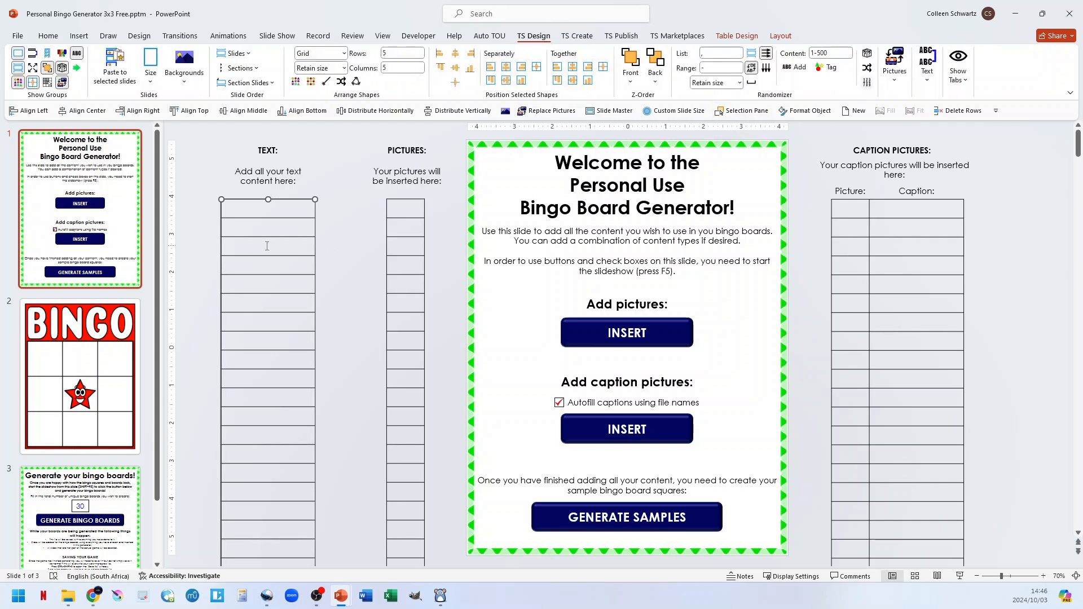
scroll(267, 246, down, 15)
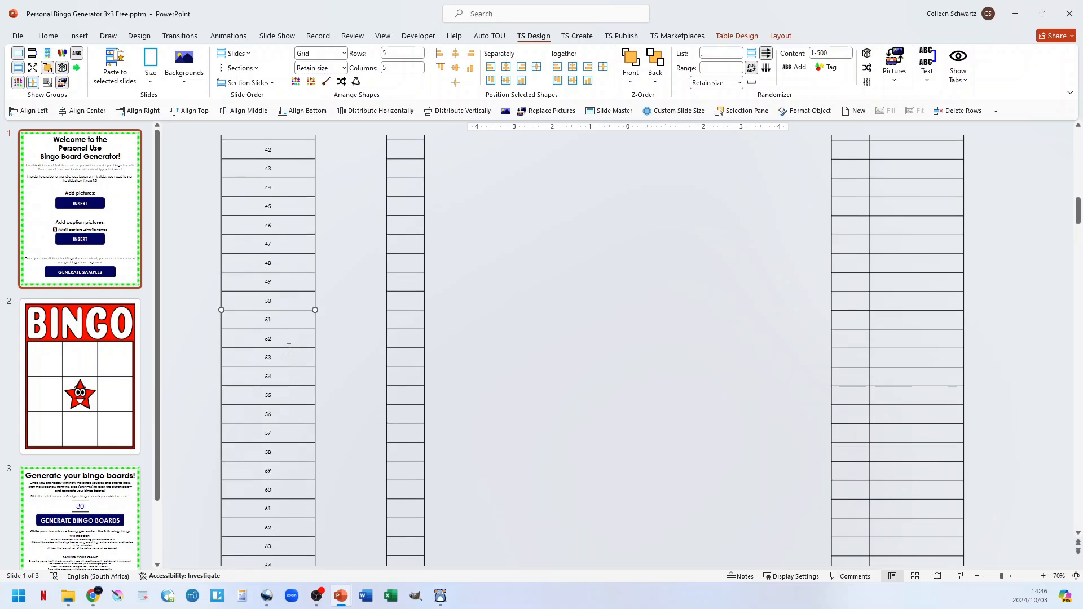
scroll(289, 348, up, 8)
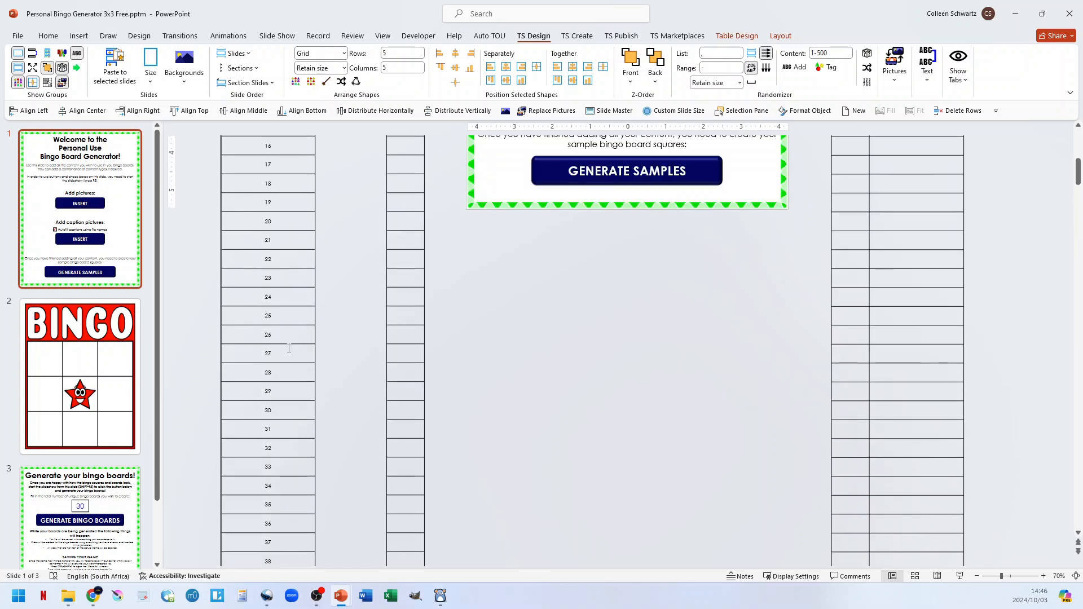
scroll(289, 348, up, 5)
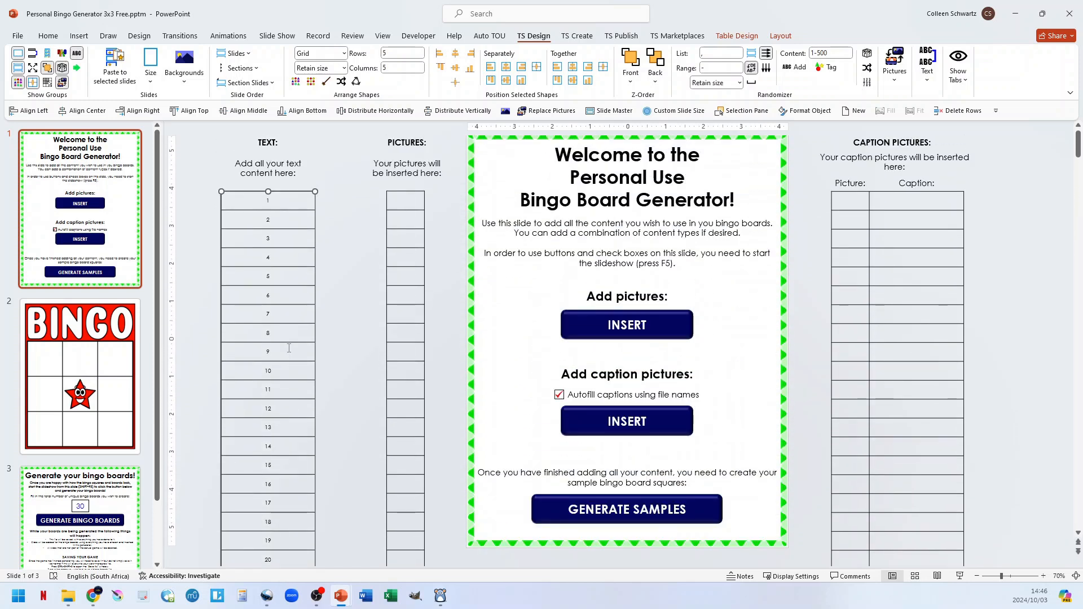
click(289, 200)
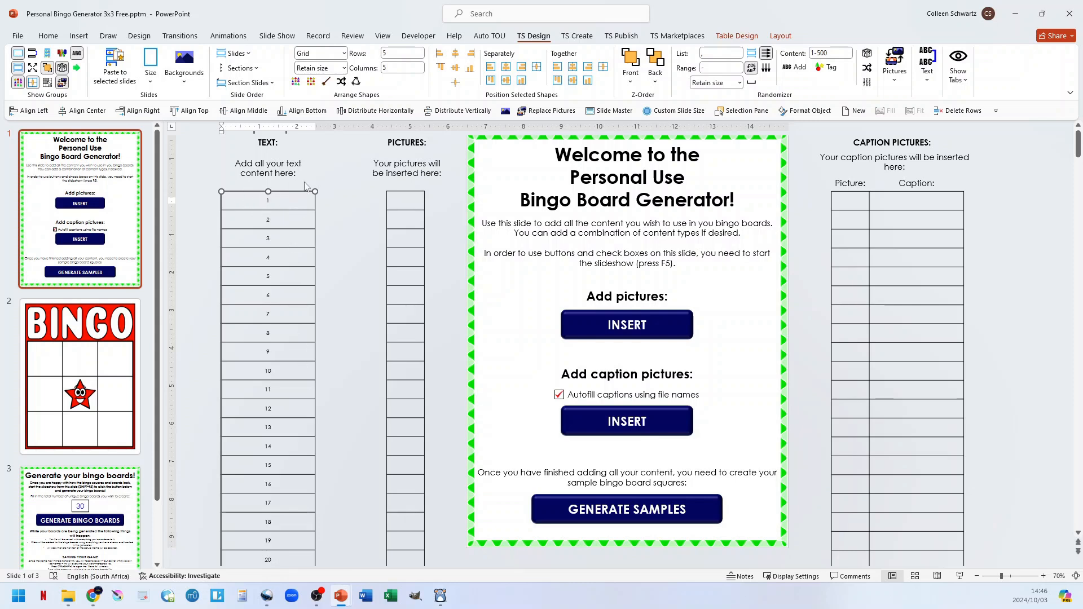
click(287, 193)
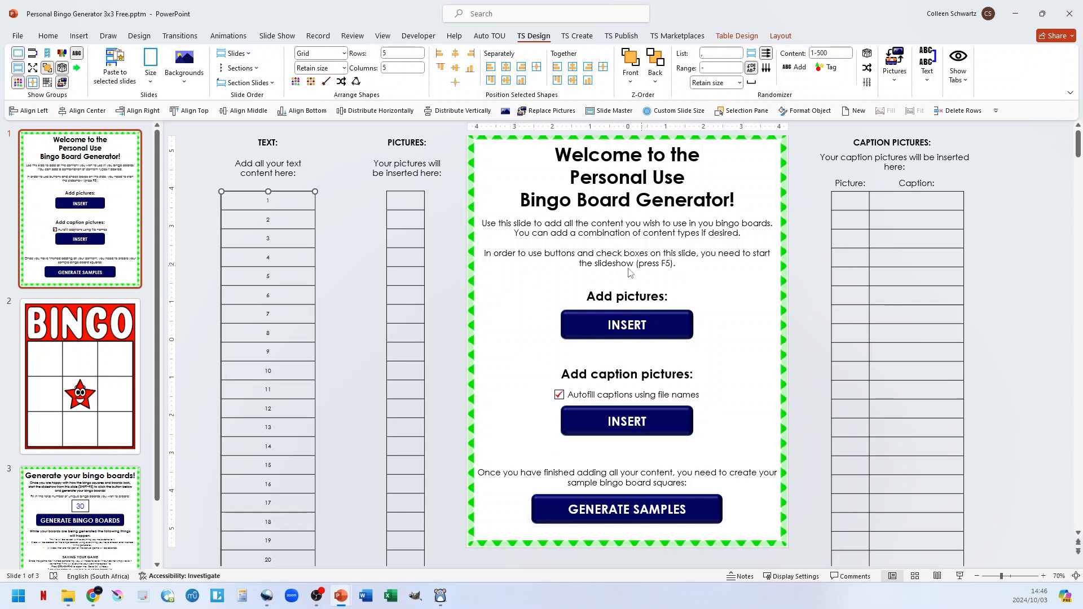
- Run the slideshow from the welcome slide and generate the sample bingo squares
click(961, 576)
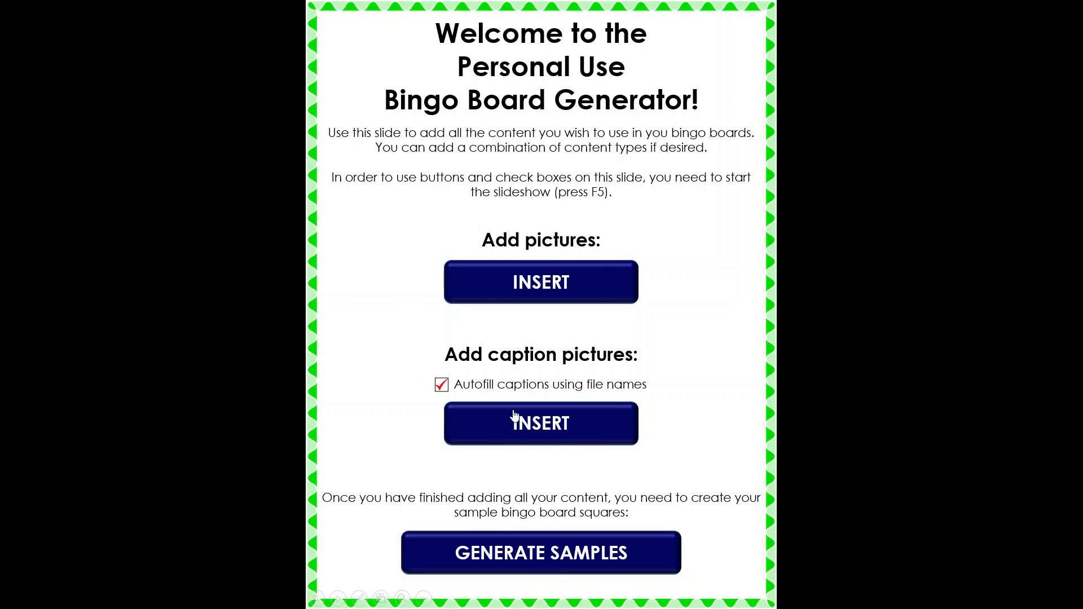
click(553, 557)
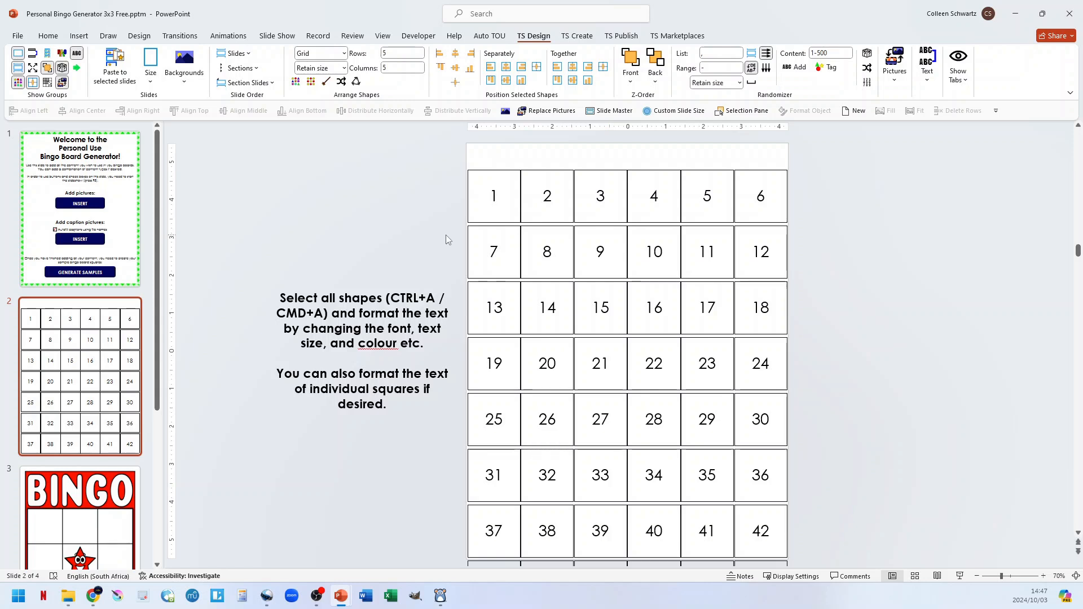
- Format the text of all sample squares as bold Card Characters at size 40
key(ctrl+a)
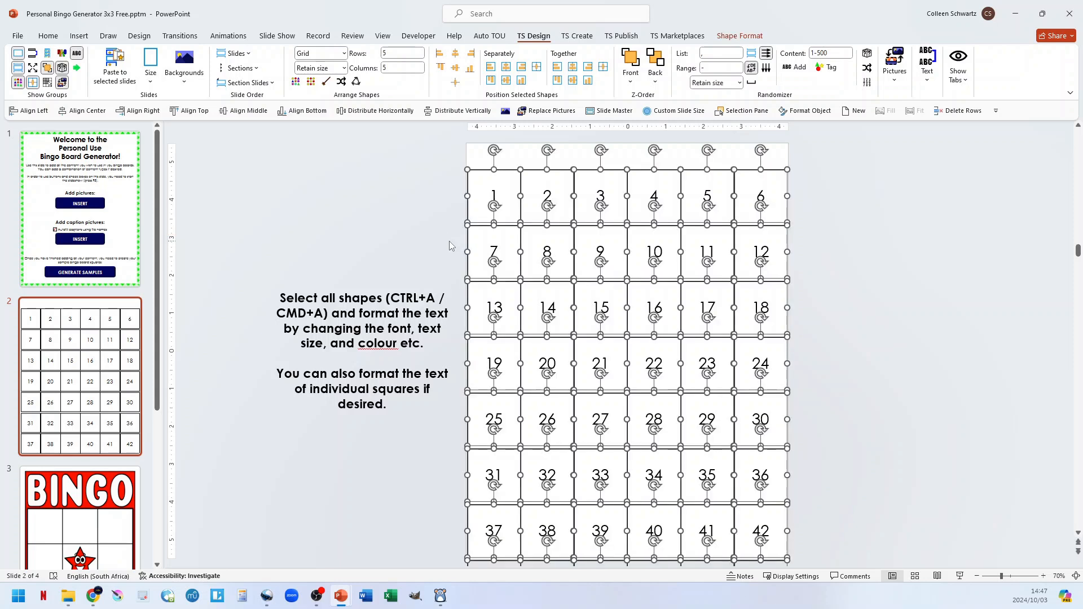
click(48, 37)
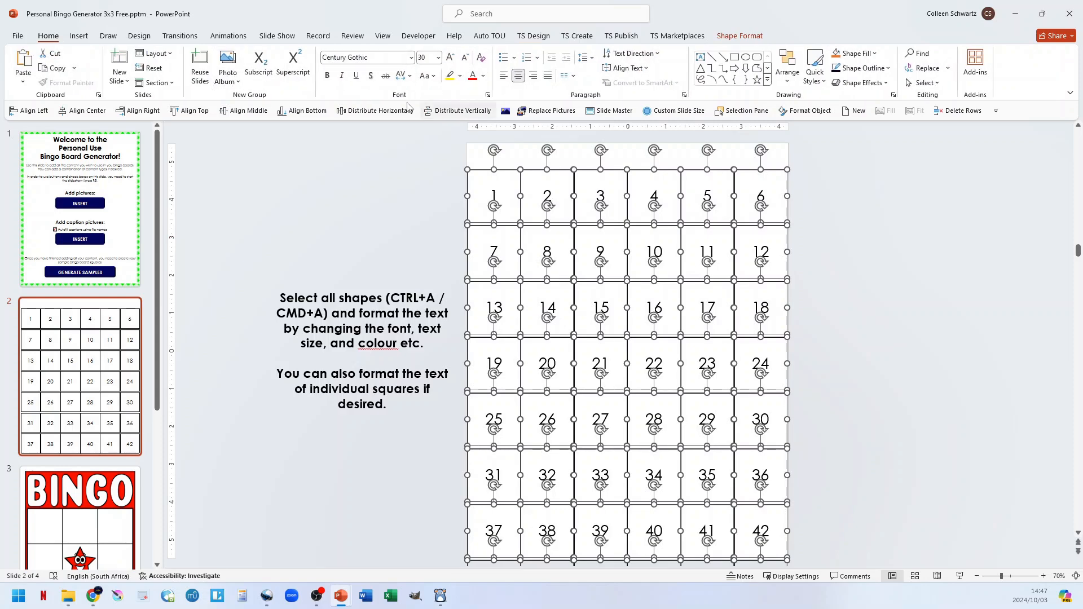
click(330, 79)
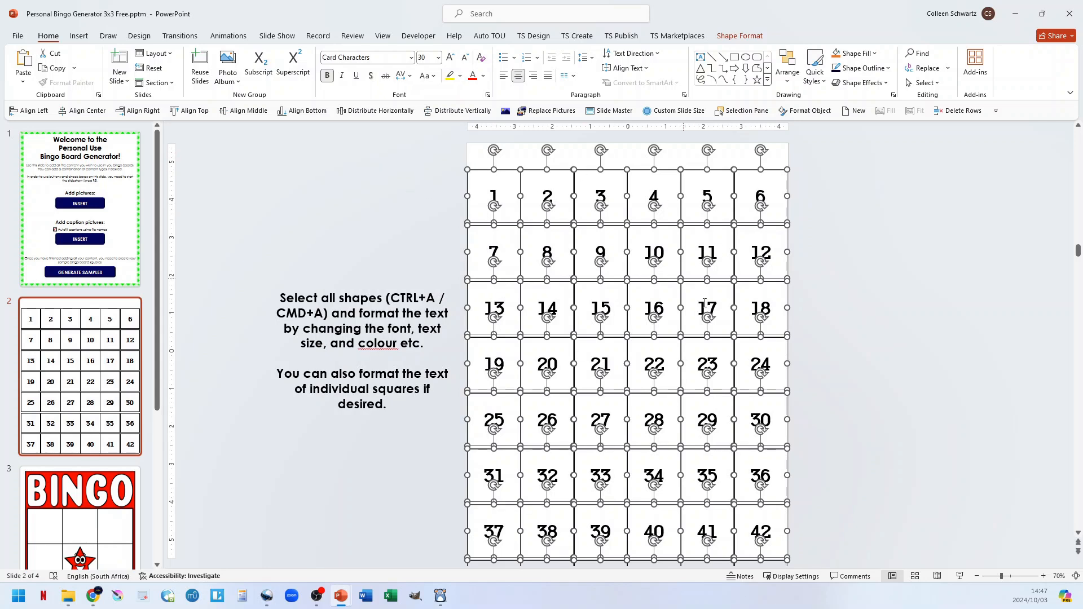
click(451, 58)
click(450, 58)
click(450, 58)
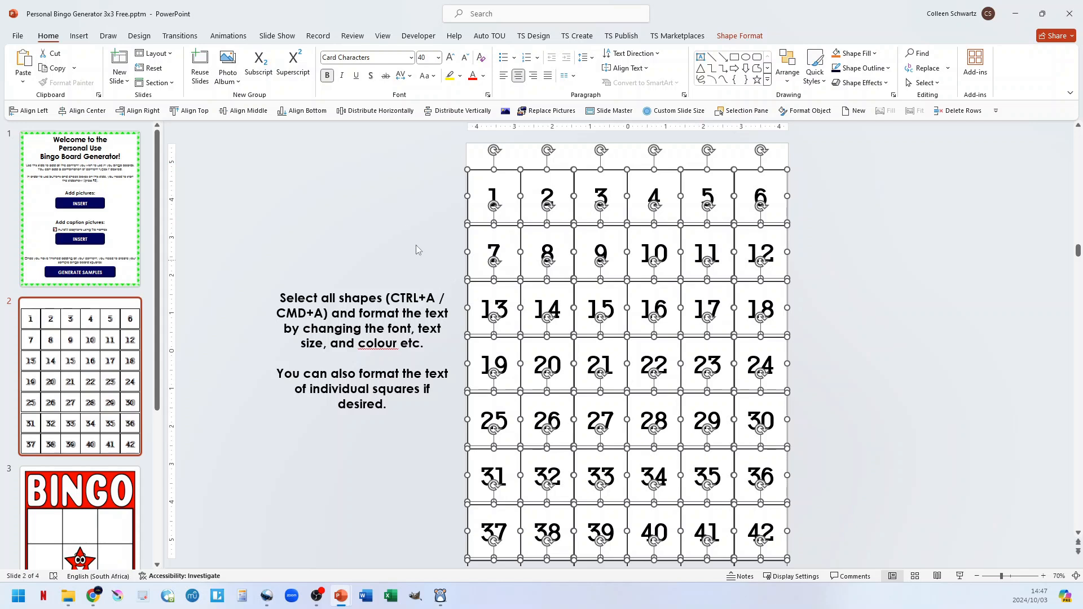
click(405, 228)
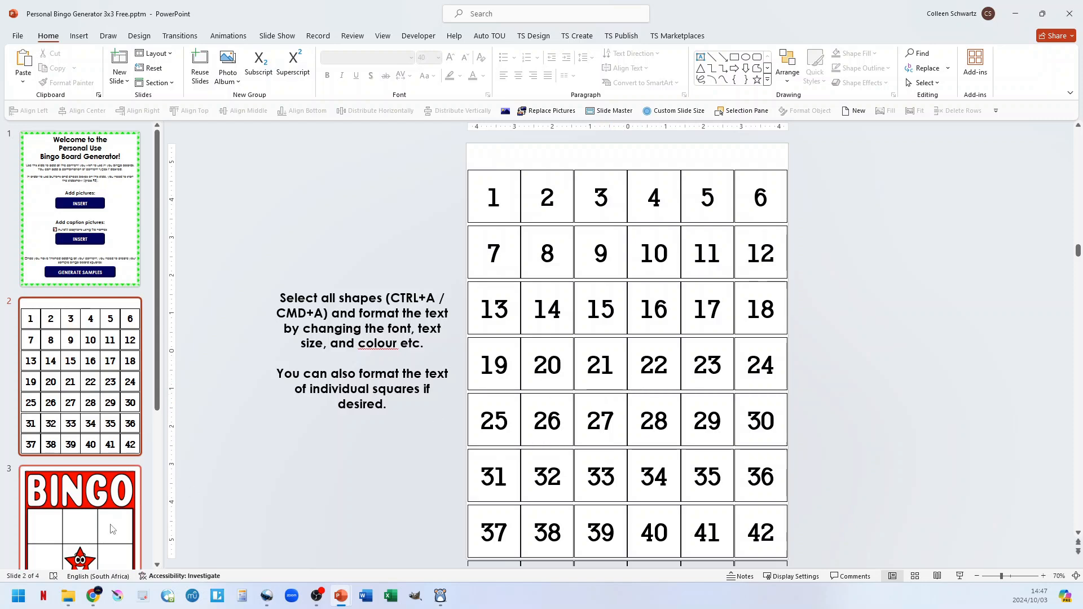
- Apply the Pastel Aqua layout of 3x3 Design 2 Version 2 with Smiling Free Space to the bingo board slide
scroll(97, 459, down, 3)
click(99, 331)
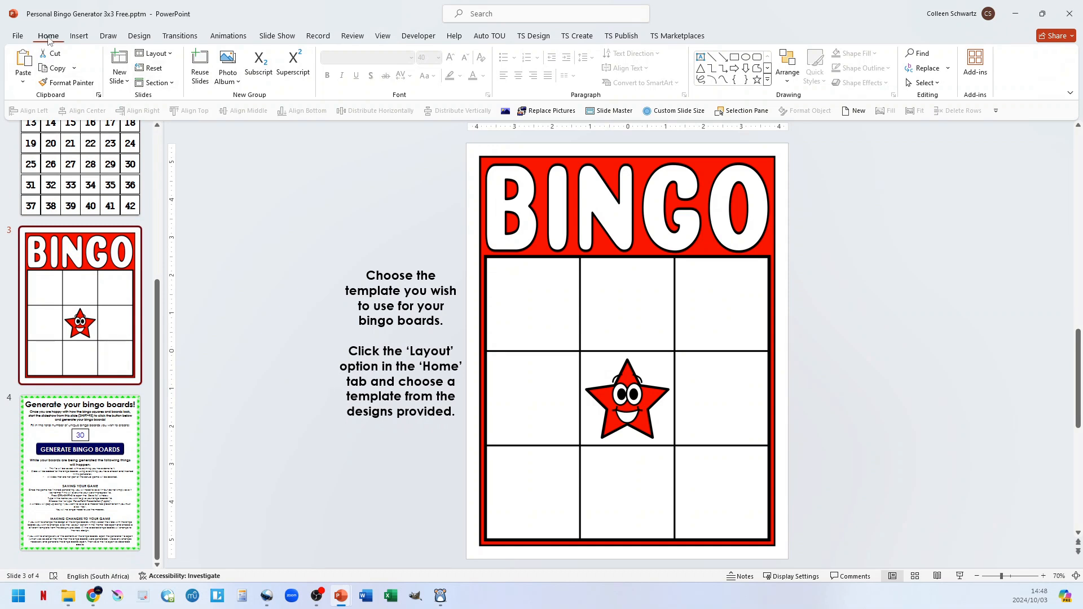
click(171, 57)
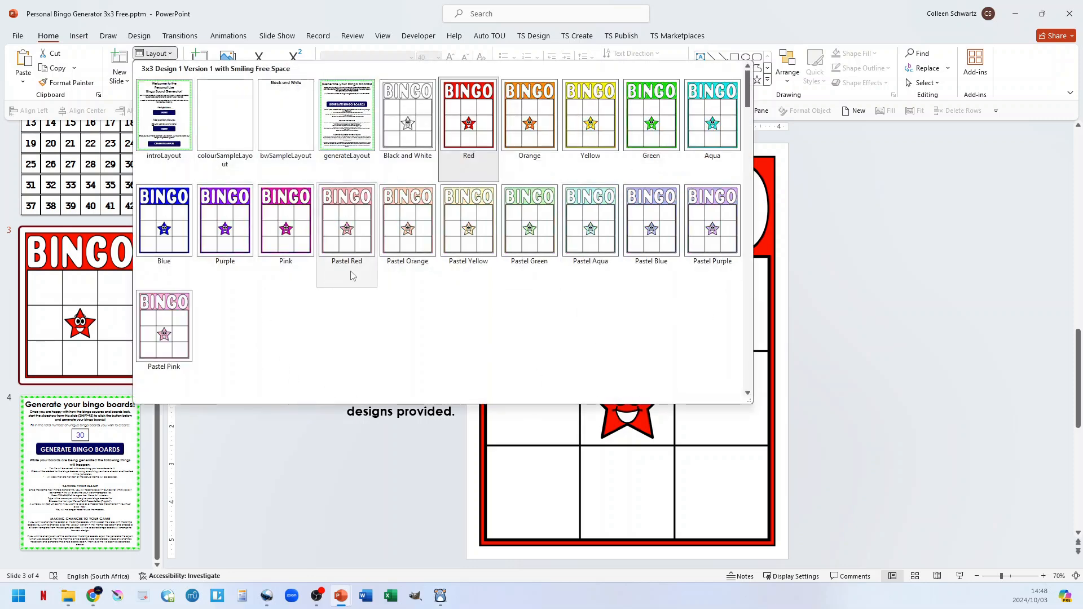
scroll(350, 273, down, 3)
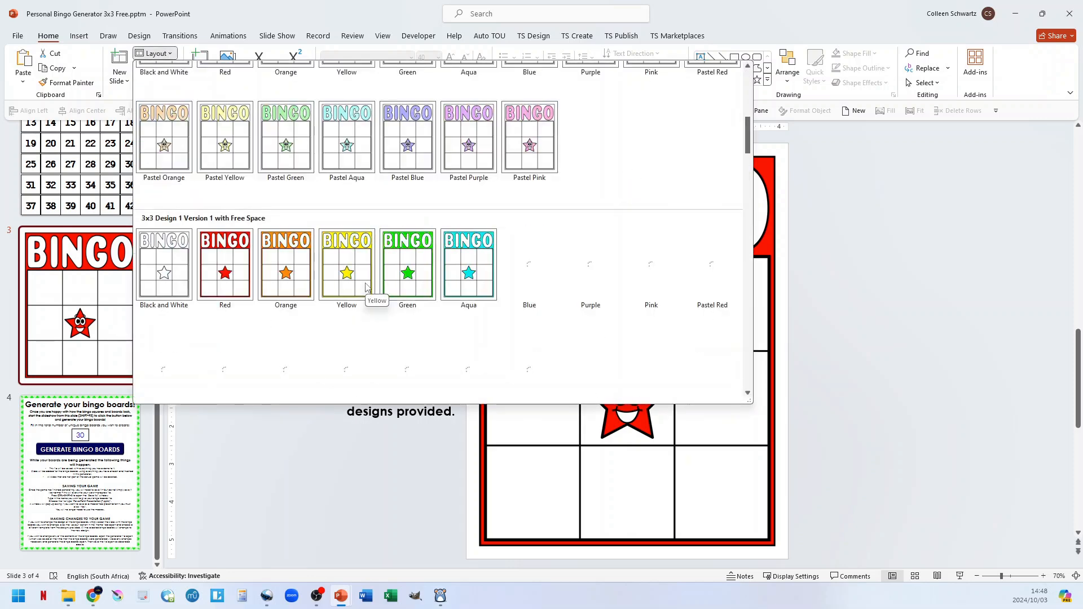
scroll(395, 299, down, 3)
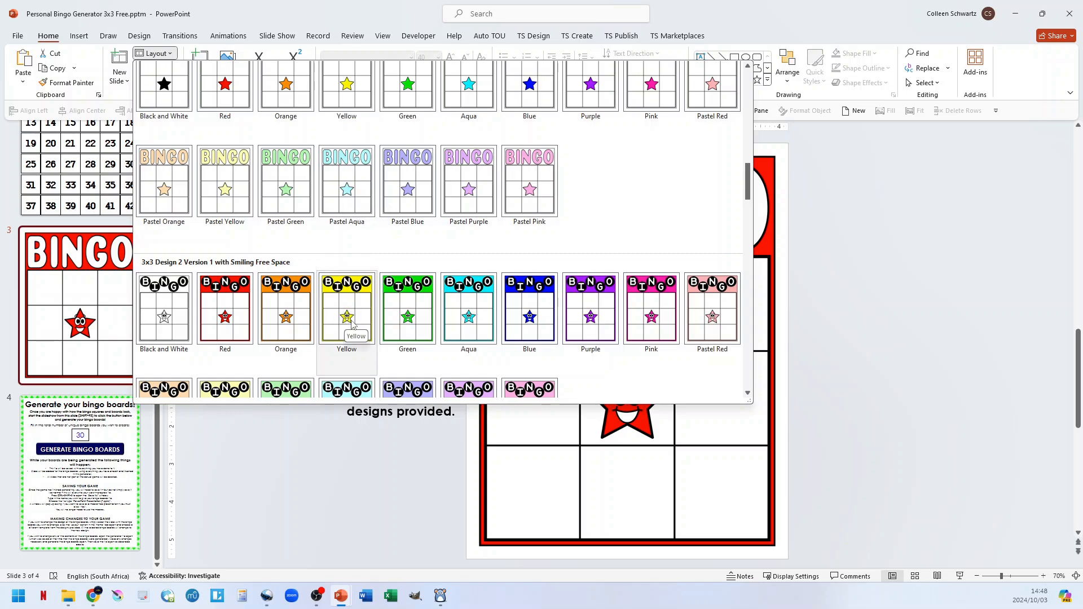
scroll(352, 324, down, 4)
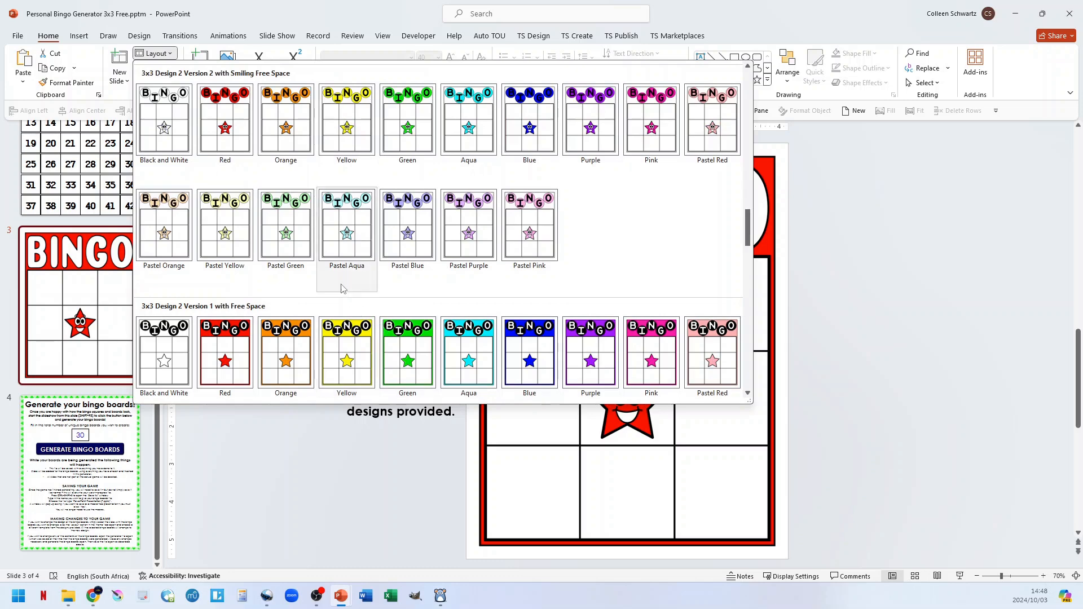
click(347, 254)
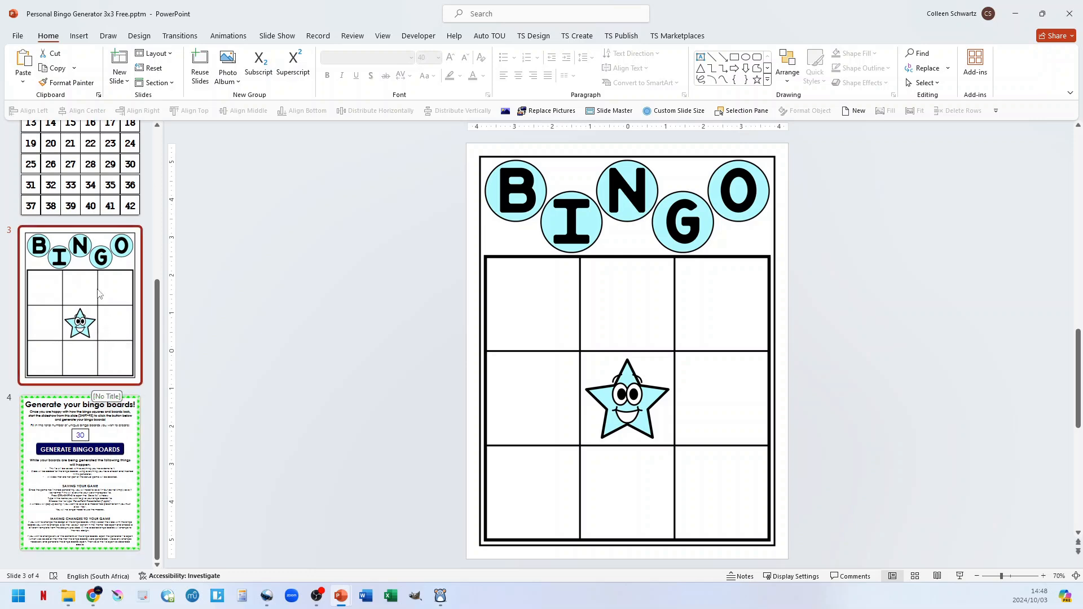
- Generate 30 unique bingo boards by running the slideshow from the last slide, and look through the generated boards
click(115, 432)
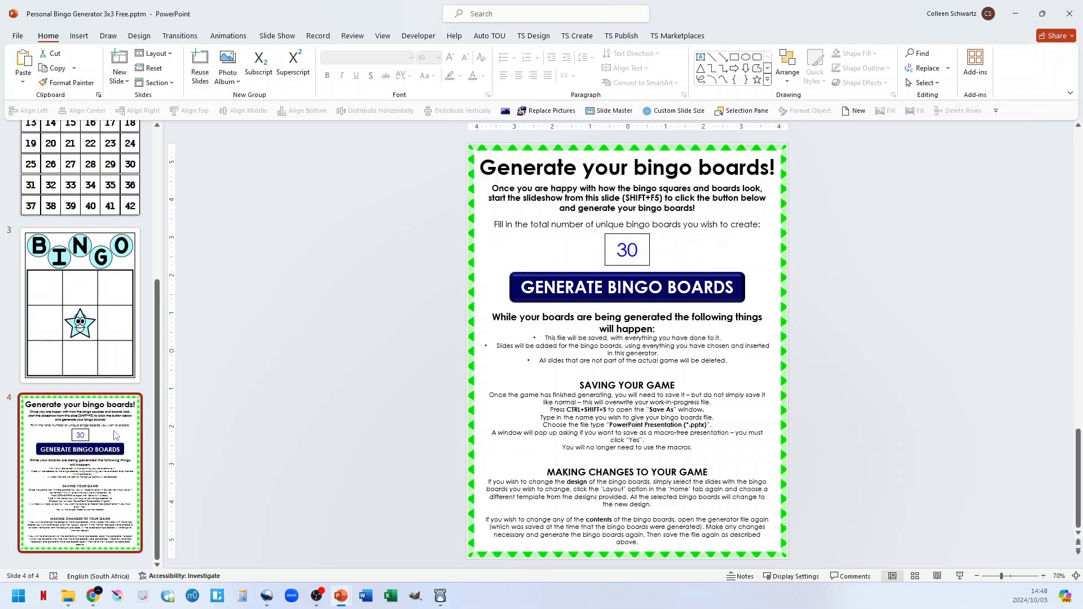
double_click(638, 247)
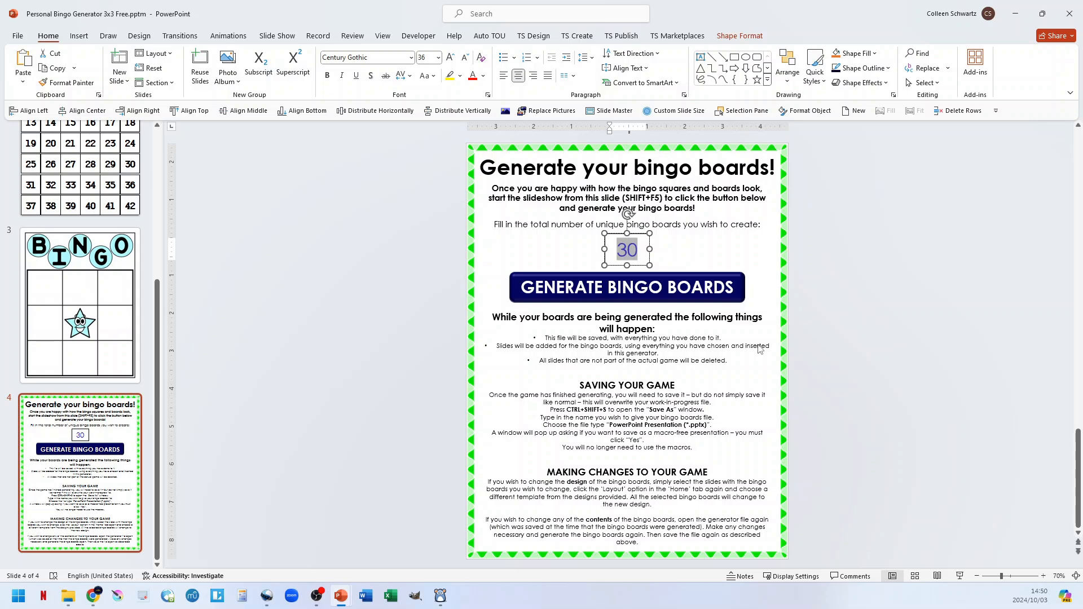
click(638, 252)
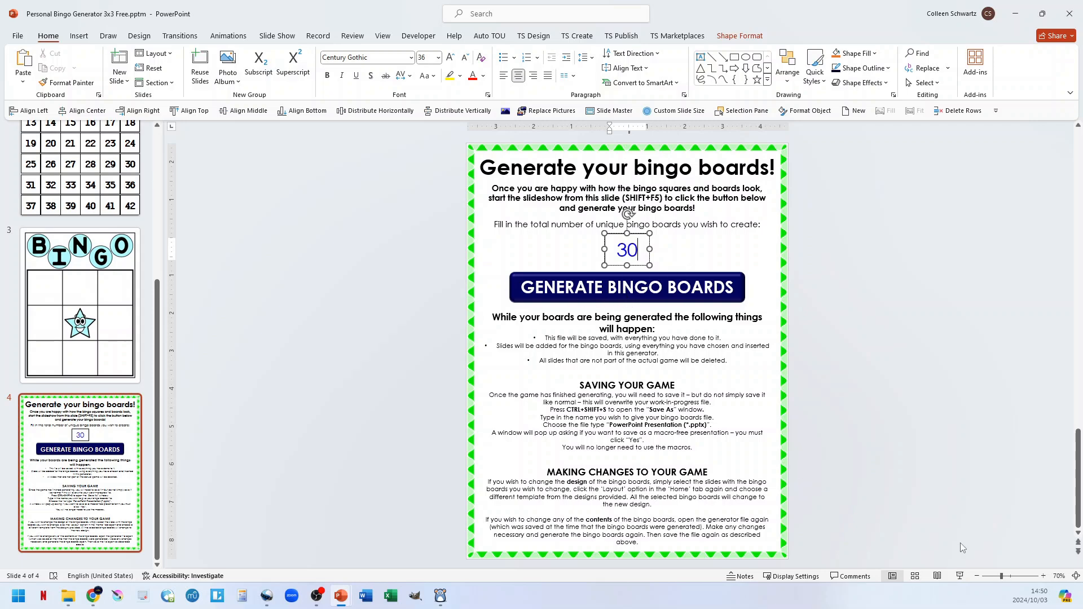
click(960, 576)
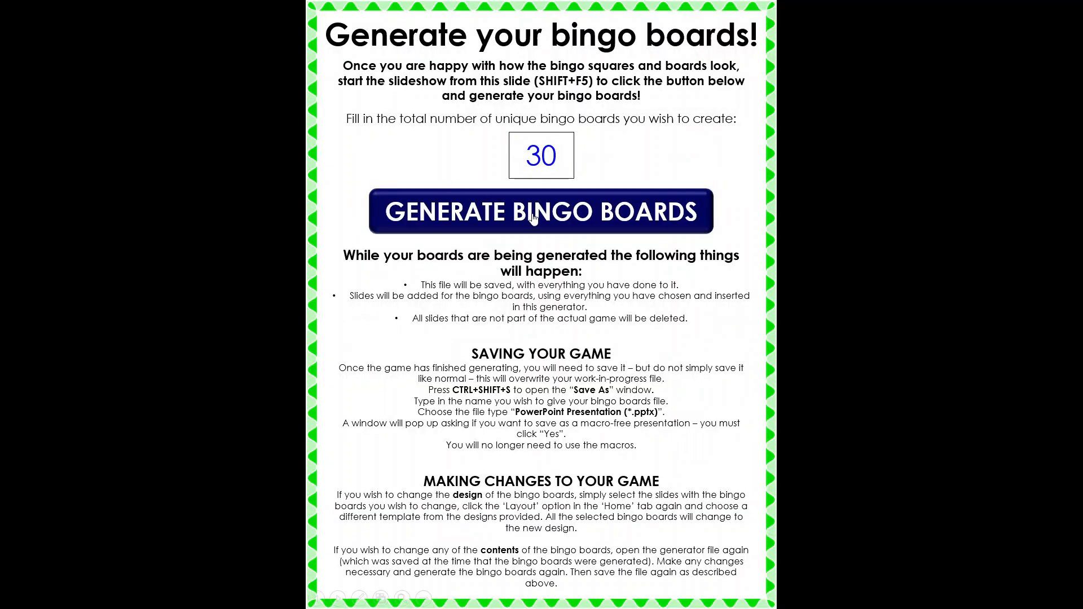
click(536, 220)
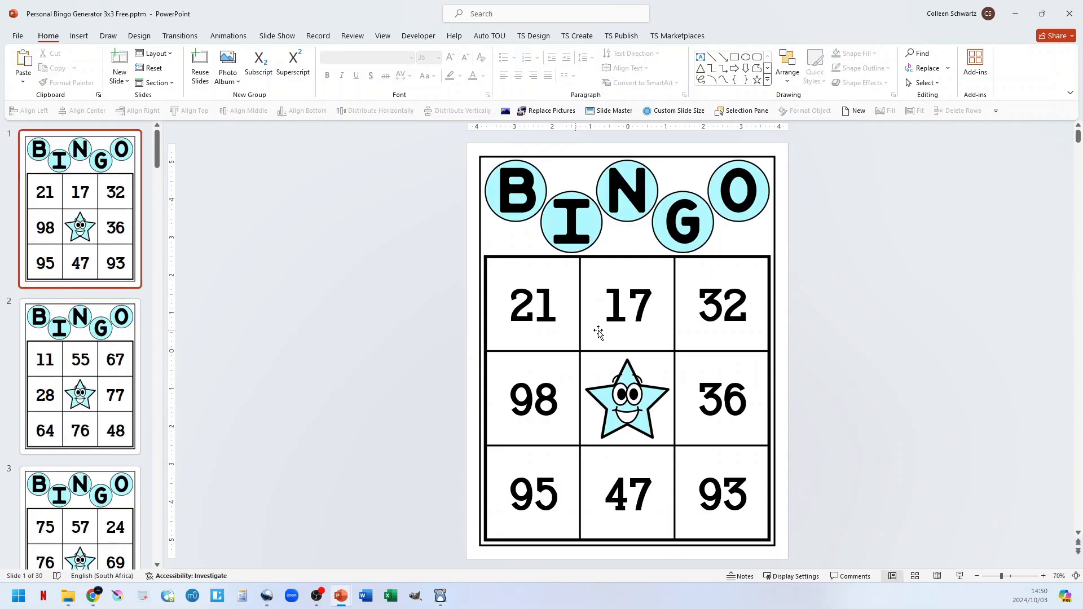
scroll(115, 380, down, 2)
scroll(115, 380, down, 20)
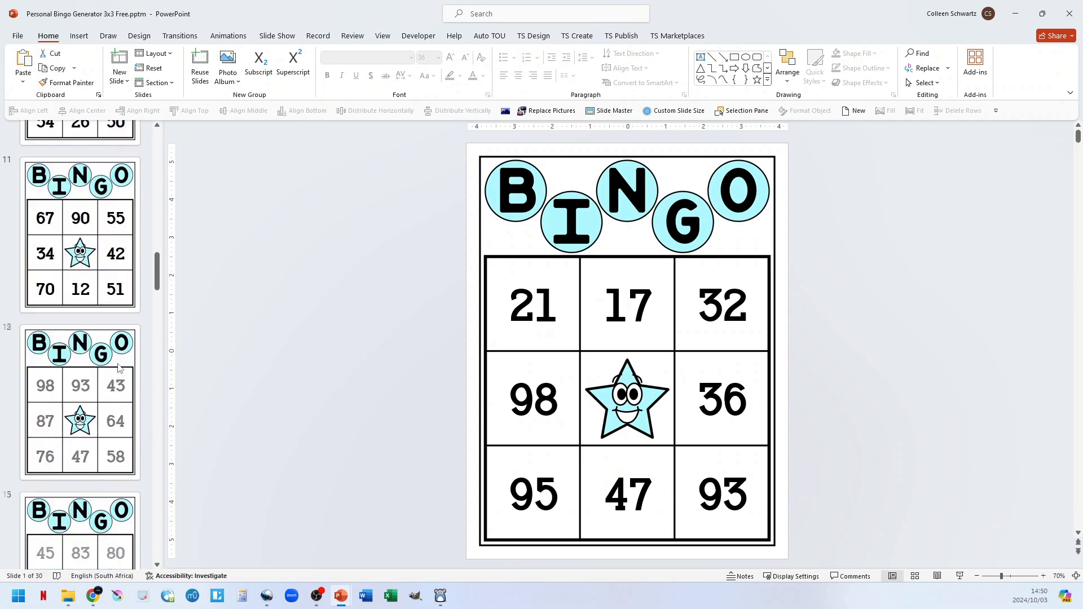
scroll(118, 367, down, 10)
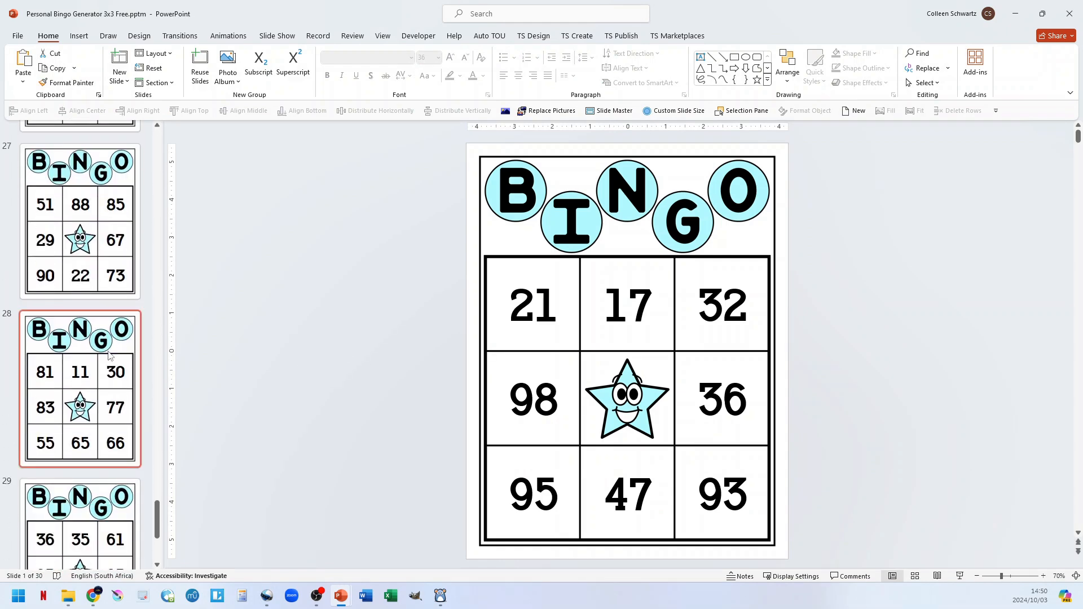
scroll(109, 376, up, 20)
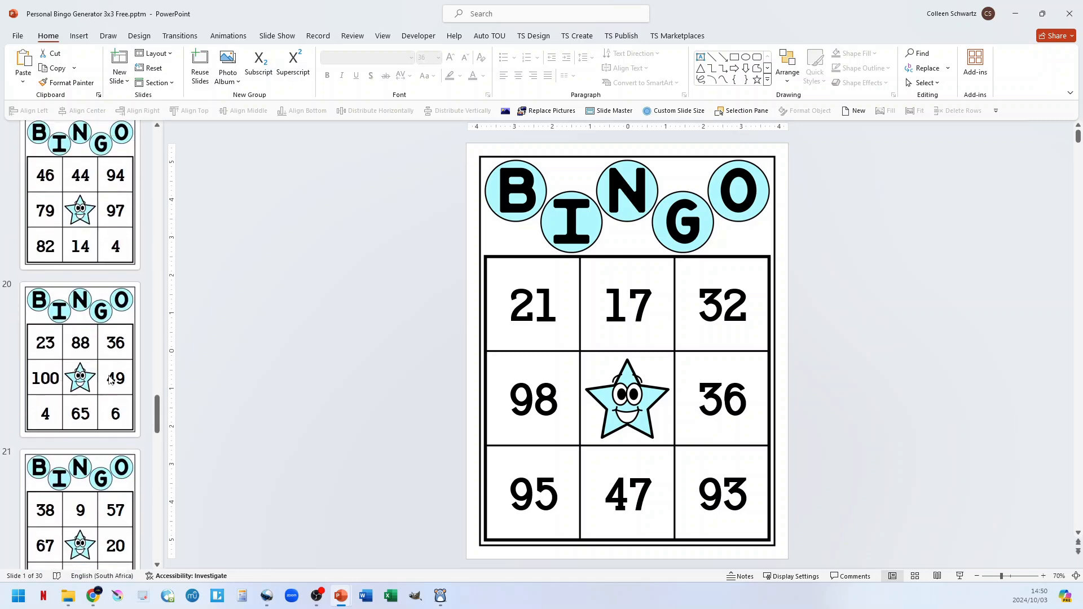
scroll(109, 380, up, 15)
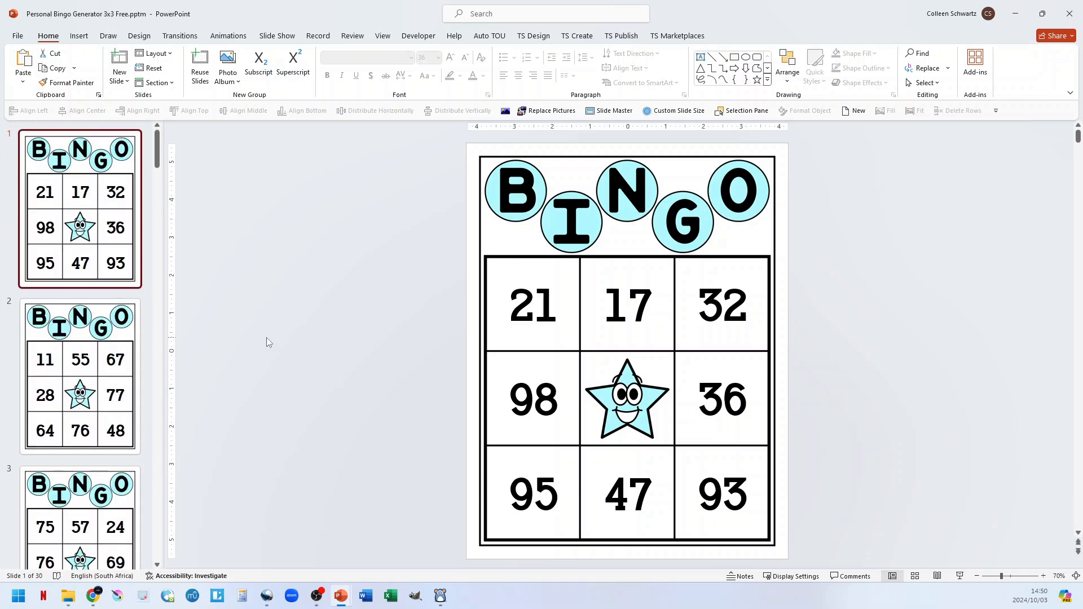
- Undo the board generation to restore the generator slides, and clear all numbers from the TEXT content table
key(ctrl+z)
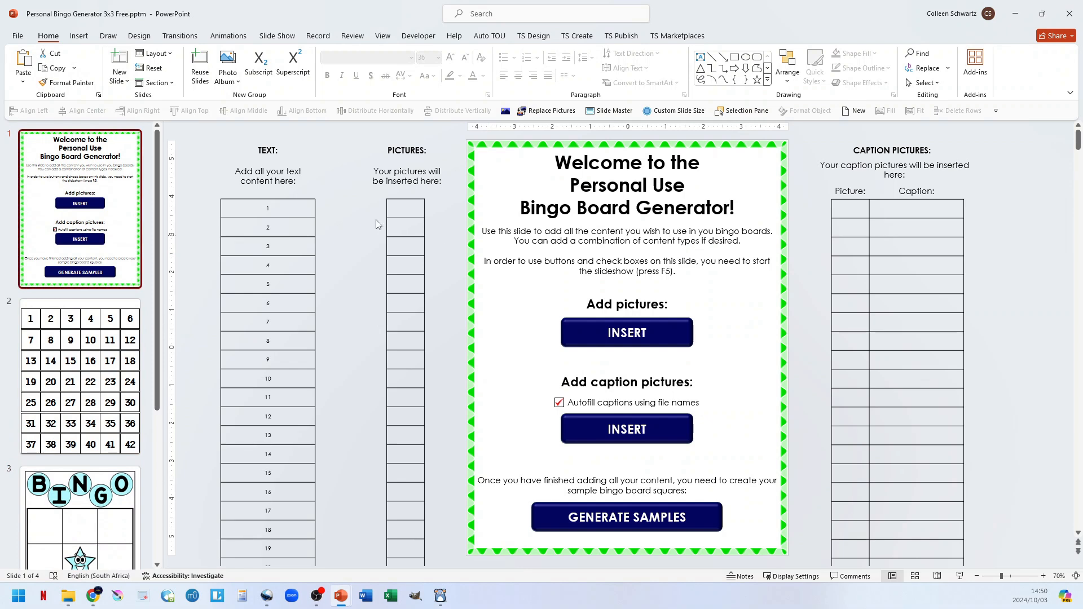
click(276, 193)
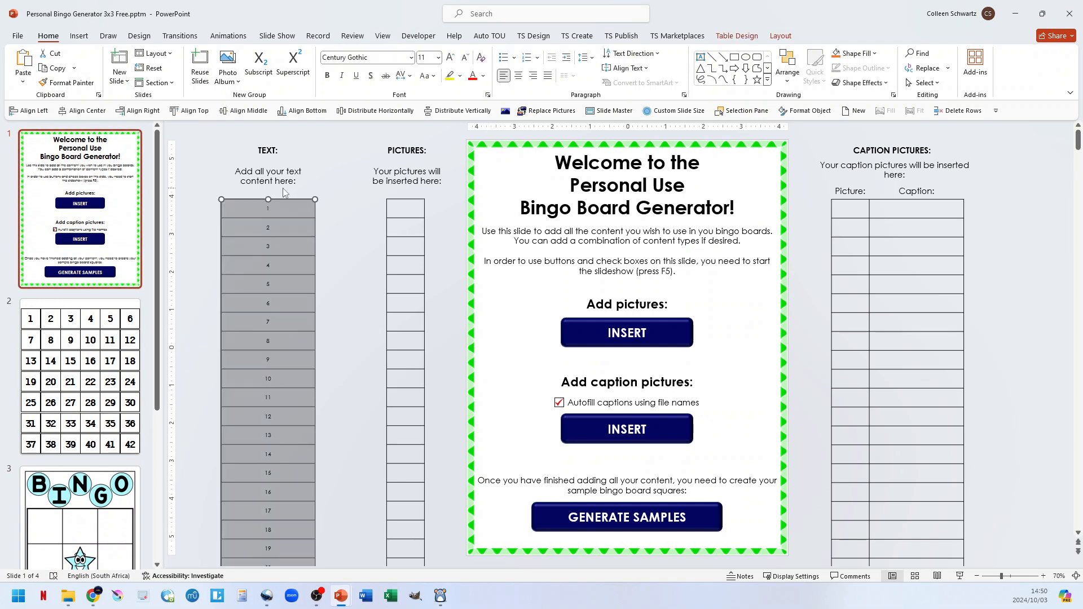
key(Delete)
click(374, 230)
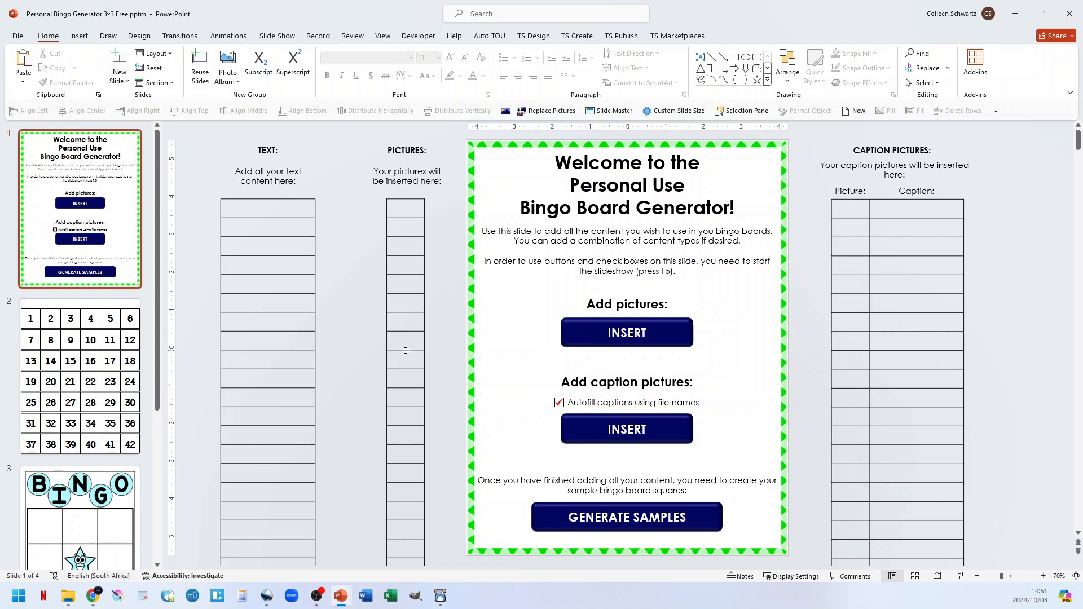
- Insert all images from the Demo video Colour folder into the PICTURES table via the slideshow, and look over the filled table
click(961, 576)
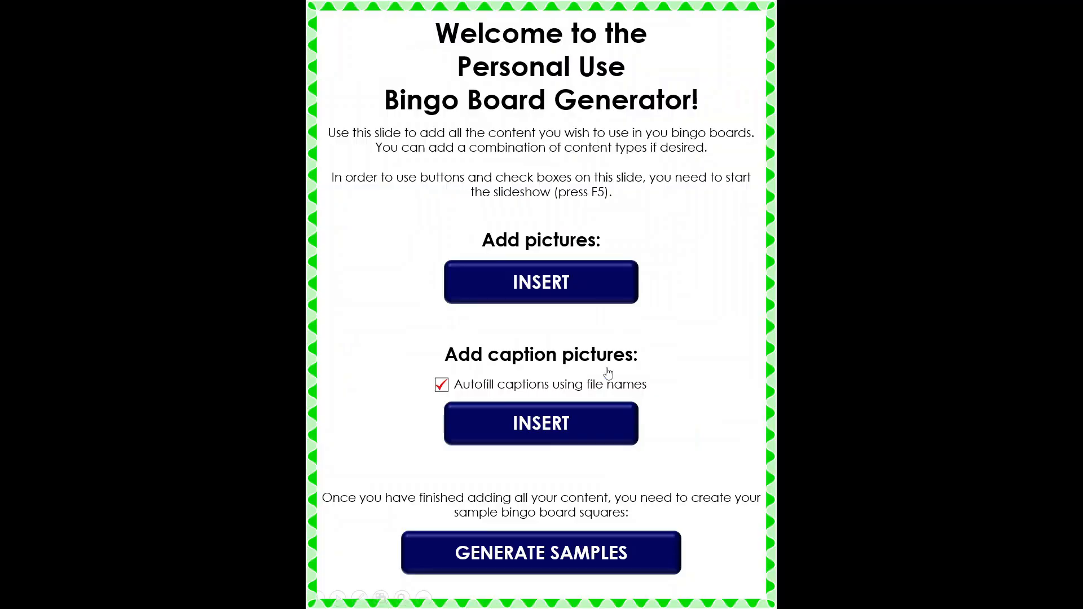
click(547, 288)
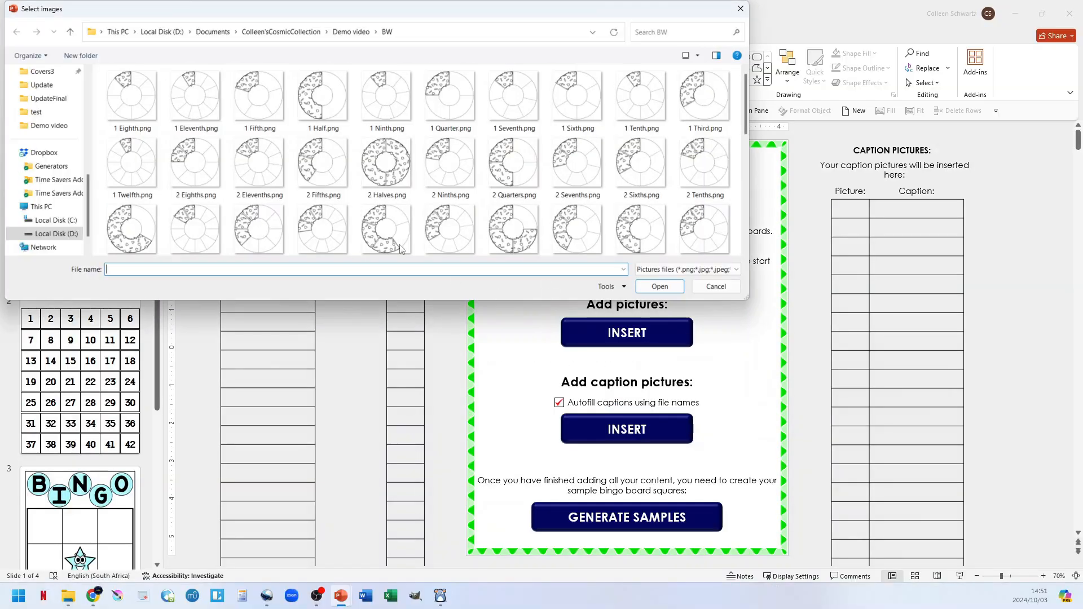
click(350, 32)
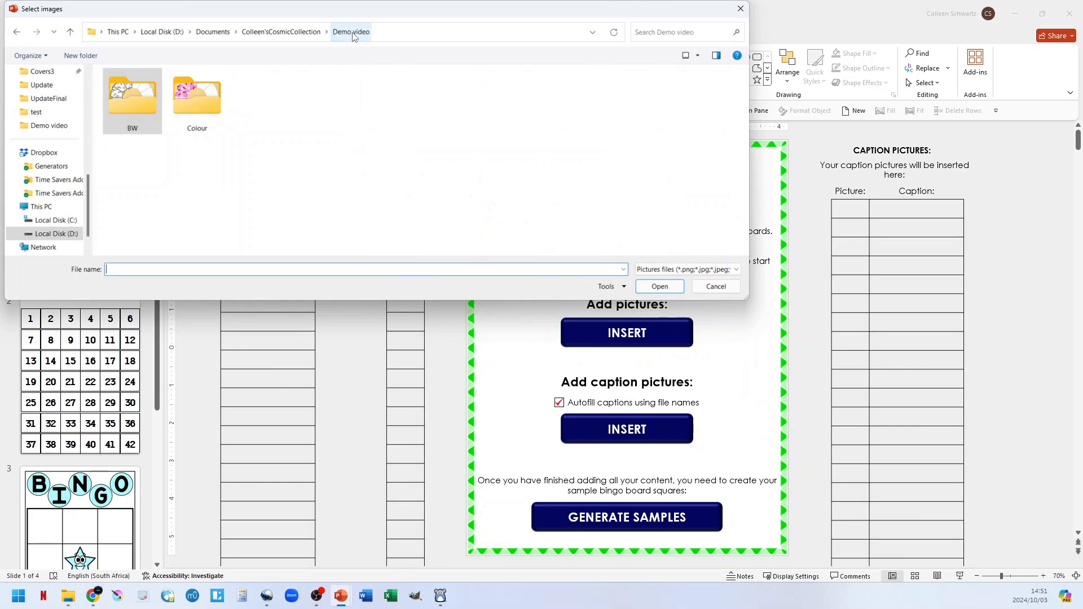
double_click(197, 99)
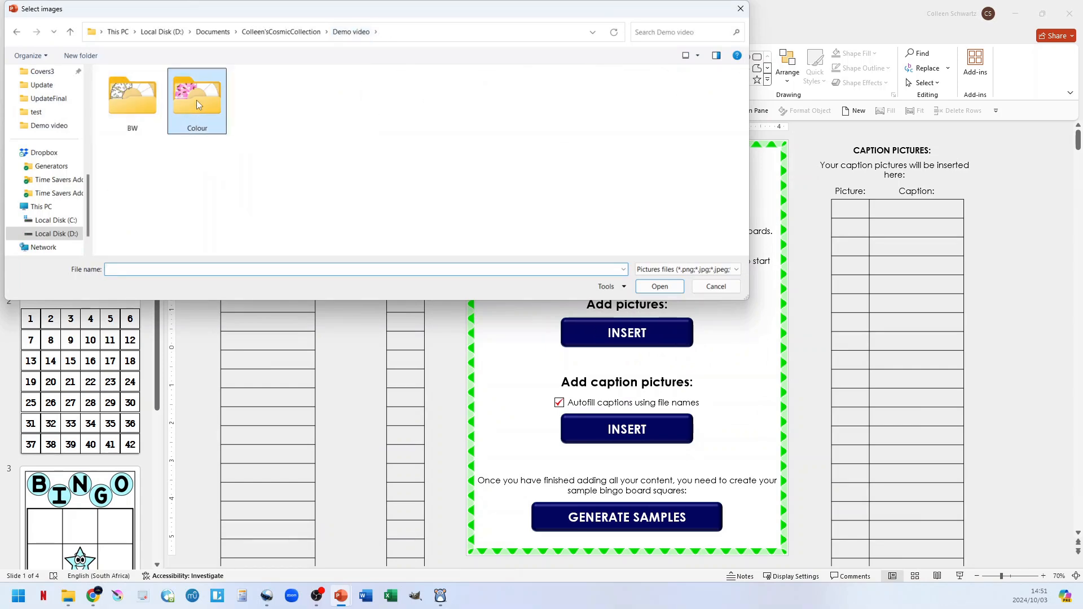
click(200, 104)
key(ctrl+a)
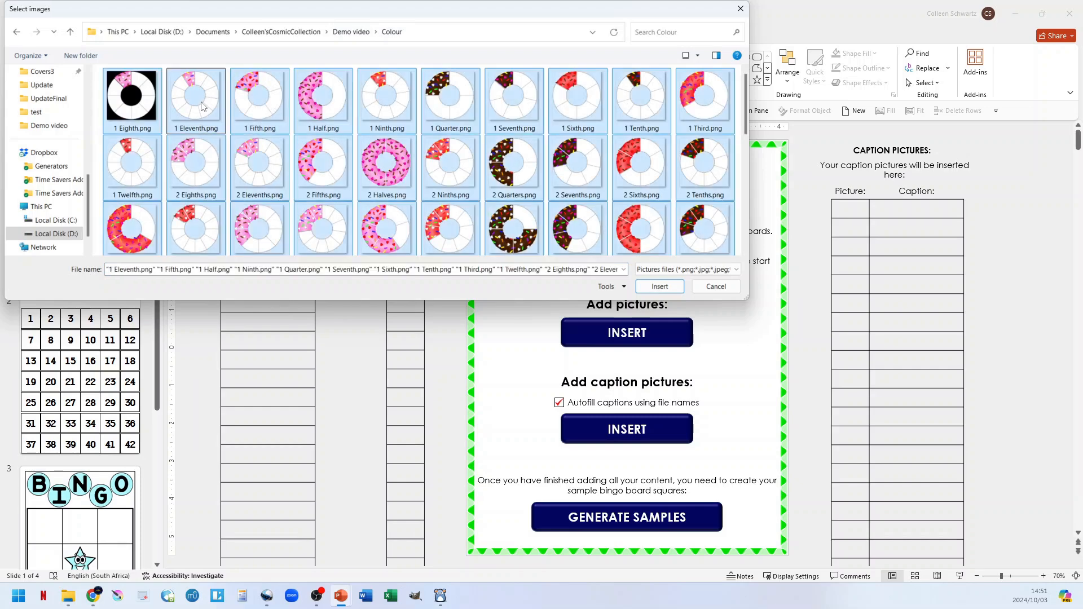
key(Return)
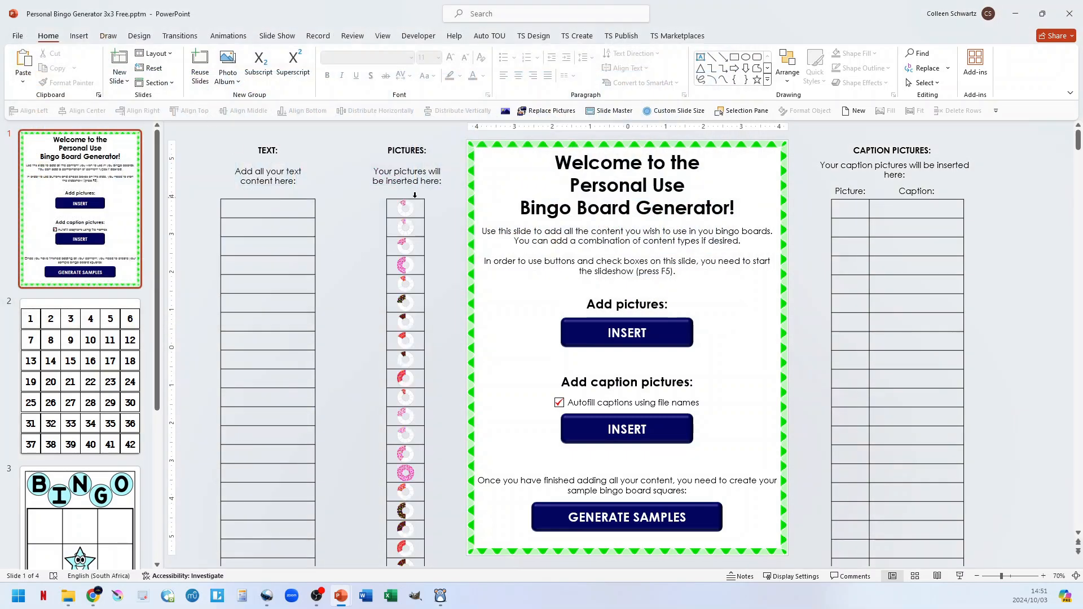
scroll(411, 436, down, 2)
scroll(410, 436, down, 5)
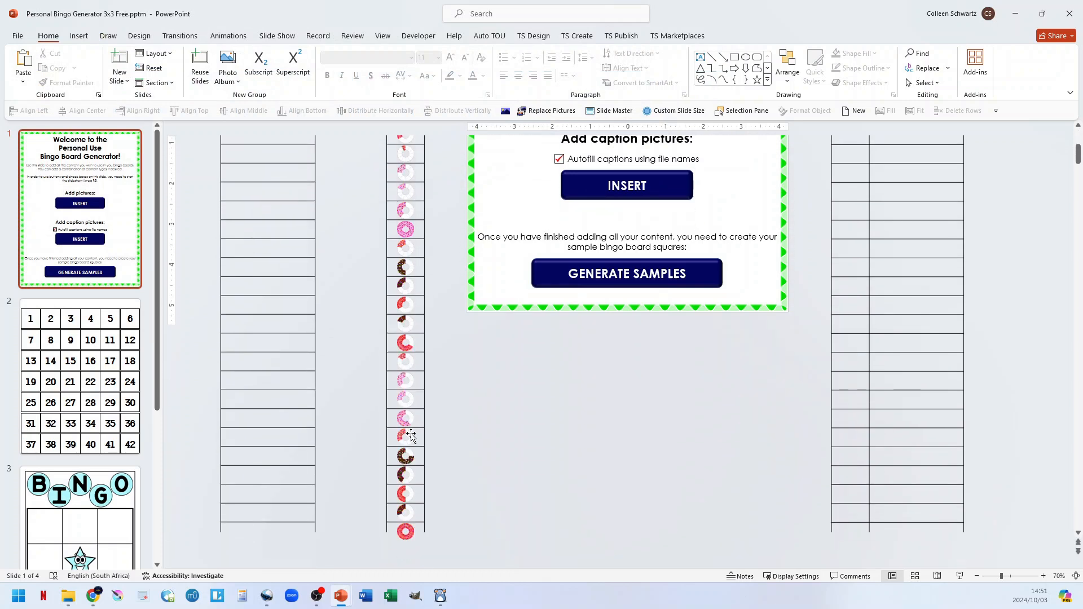
scroll(410, 436, up, 5)
scroll(411, 436, up, 2)
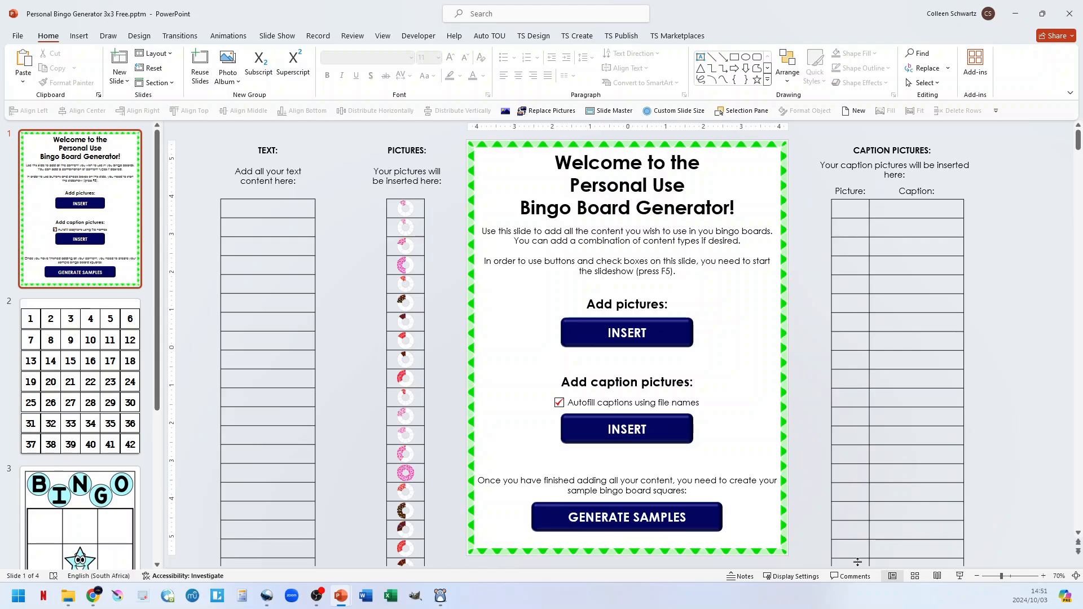
- Generate the sample bingo squares from the inserted pictures by running the slideshow, and look through the squares
click(962, 579)
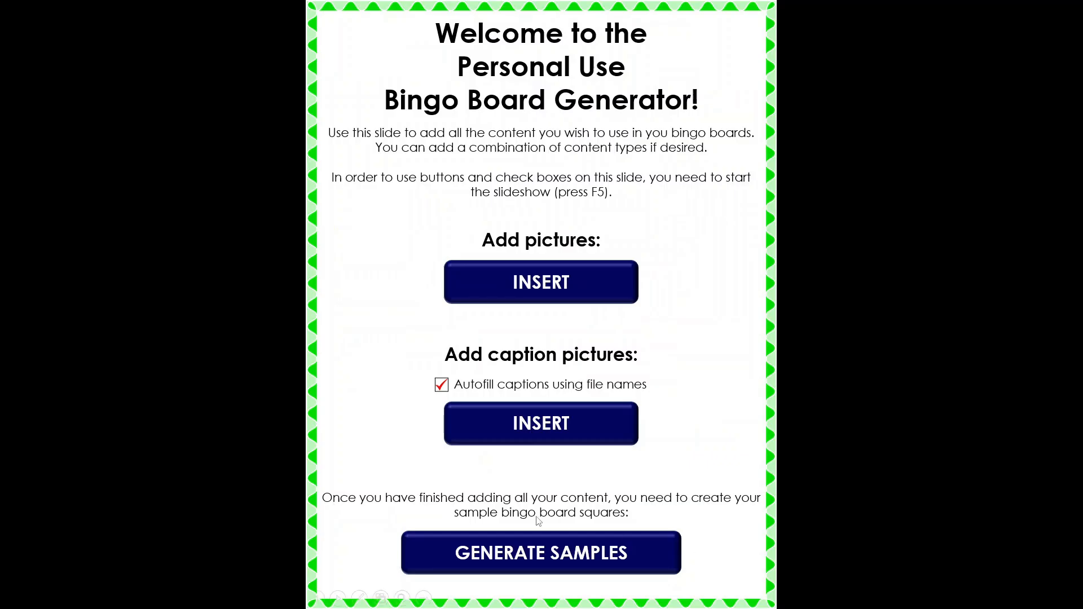
click(555, 555)
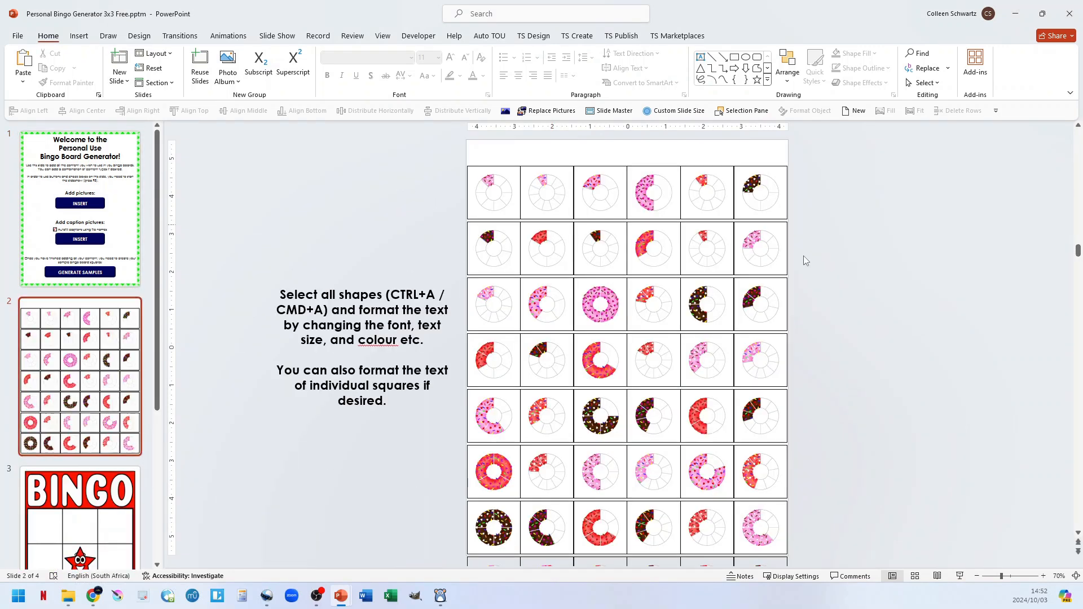
scroll(665, 477, down, 3)
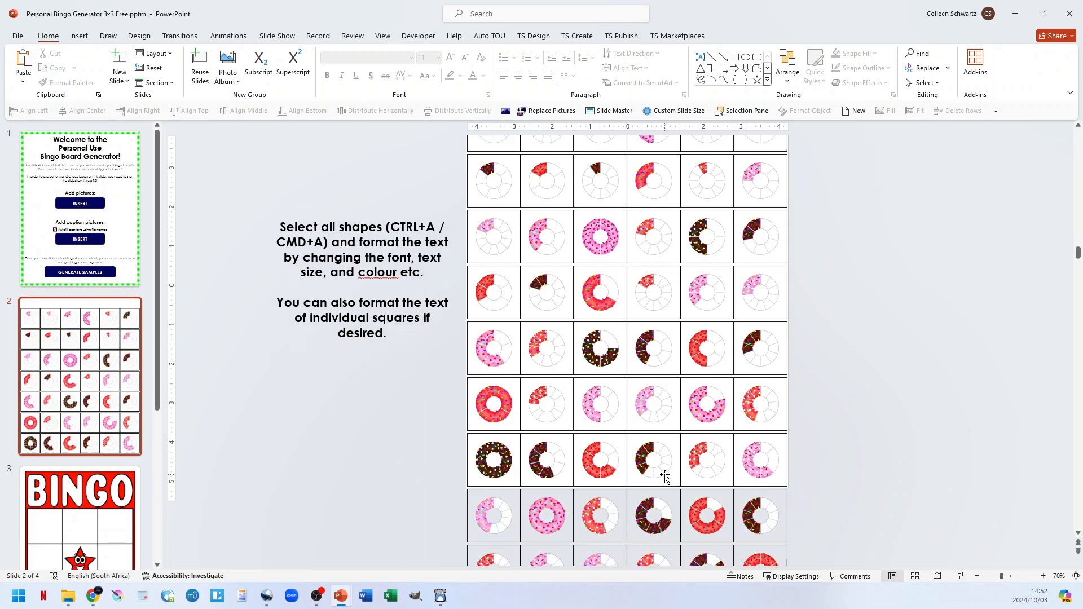
scroll(666, 477, down, 3)
scroll(666, 476, up, 6)
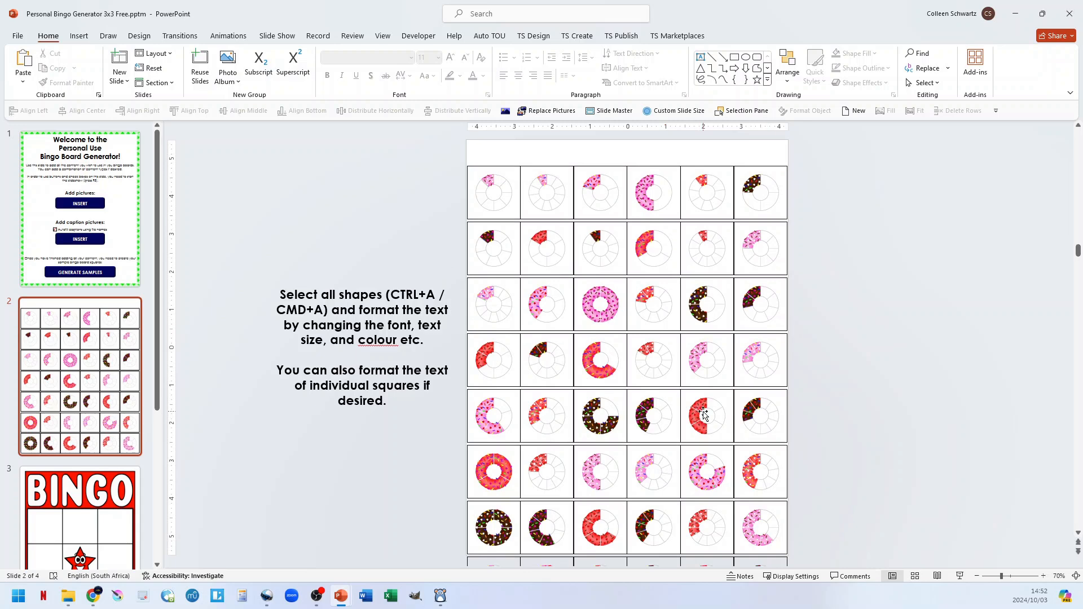
- Apply the Yellow layout of 3x3 Design 1 Version 1 with Smiling Free Space to the bingo board slide
click(90, 508)
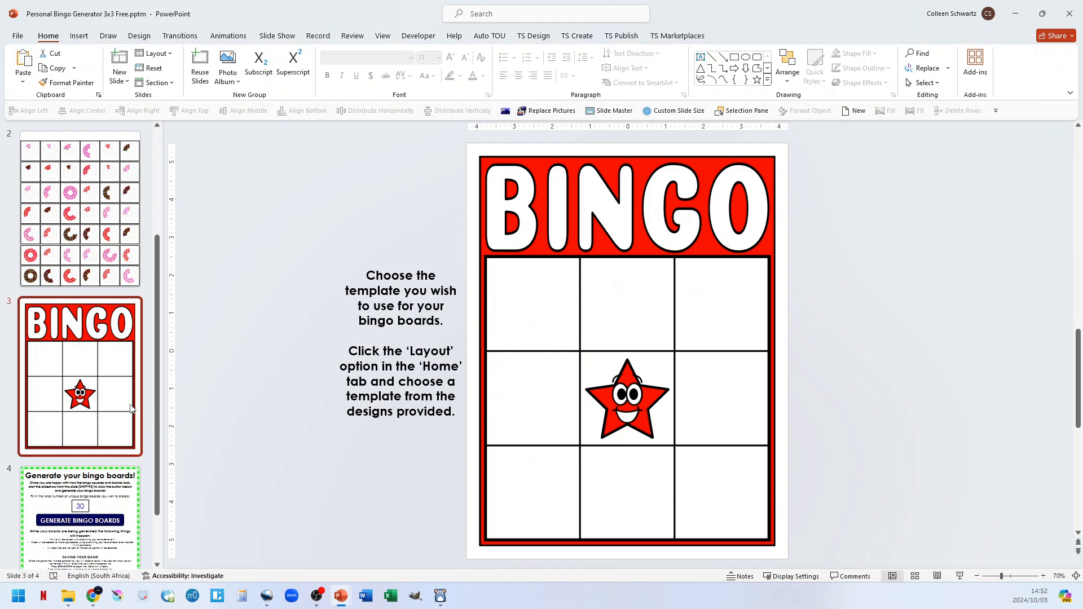
click(154, 53)
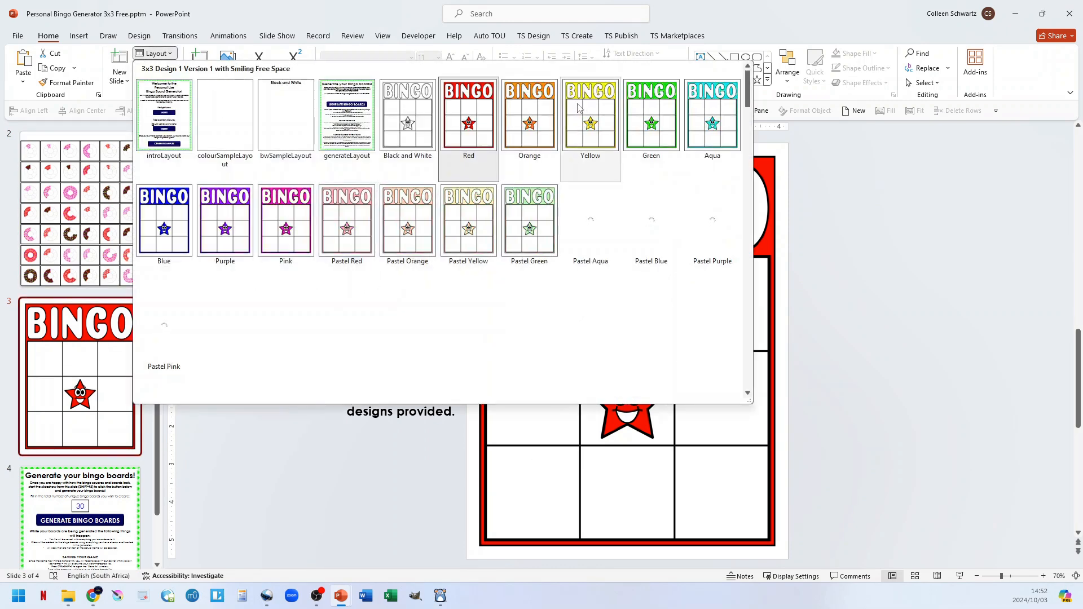
click(591, 124)
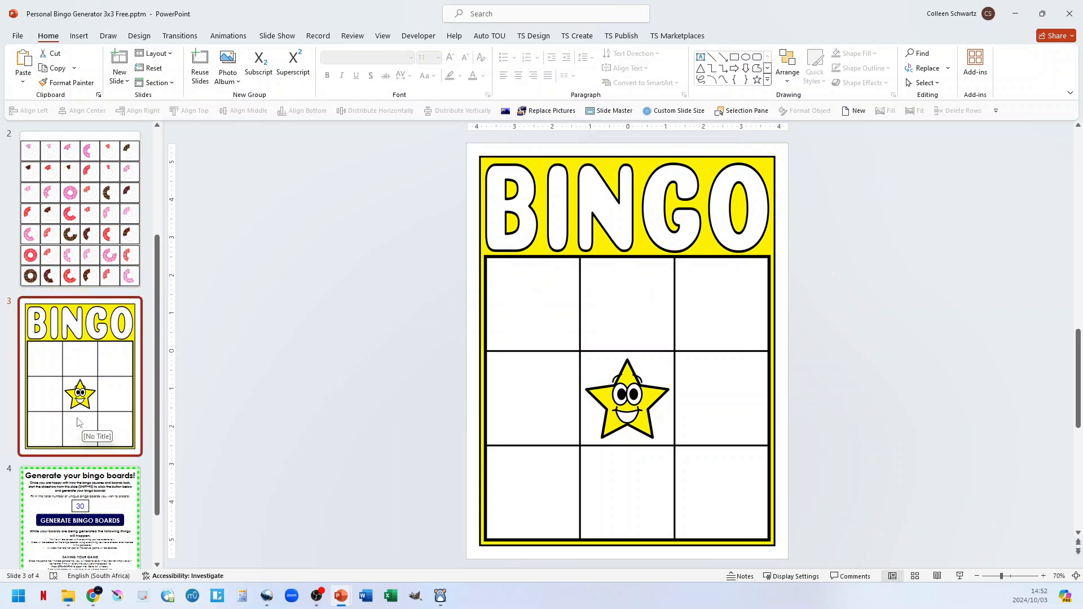
- Generate 30 unique picture bingo boards by running the slideshow from the last slide, and look through them
click(86, 530)
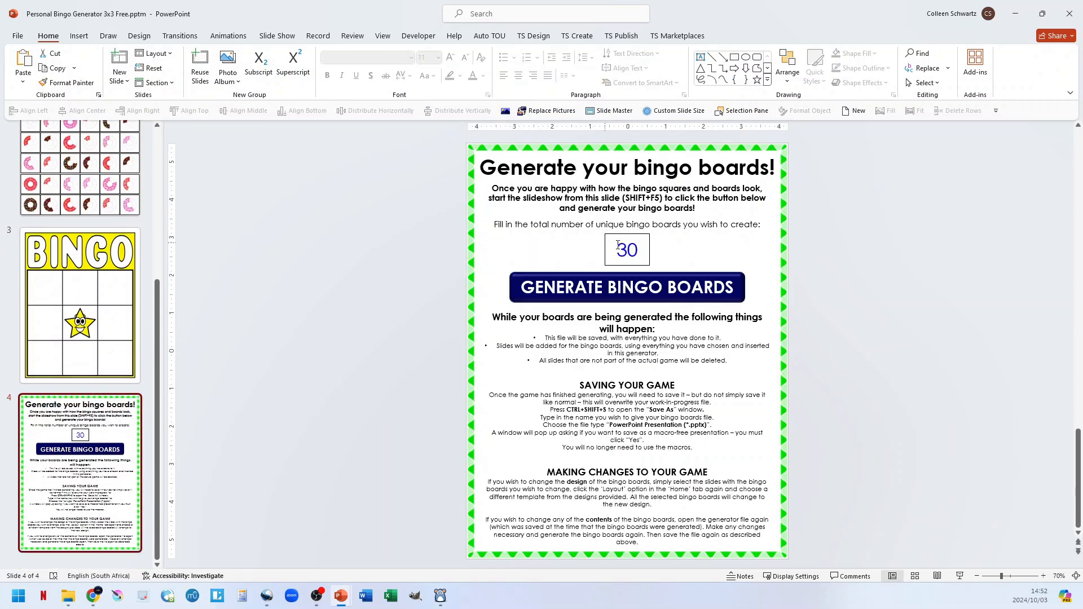
click(961, 576)
click(560, 225)
scroll(301, 344, up, 2)
scroll(302, 343, down, 1)
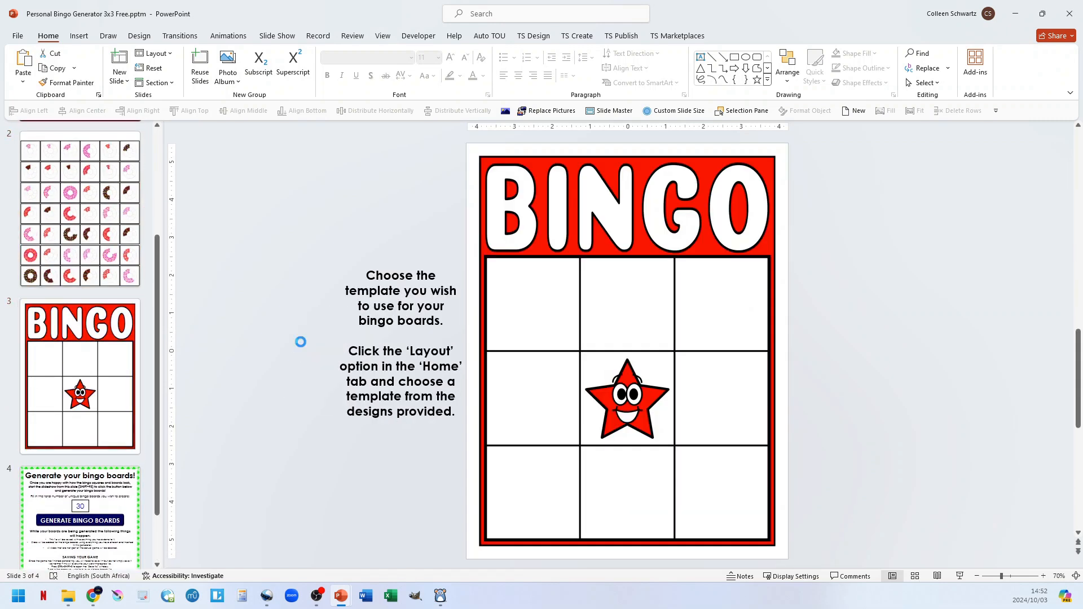
scroll(300, 341, up, 2)
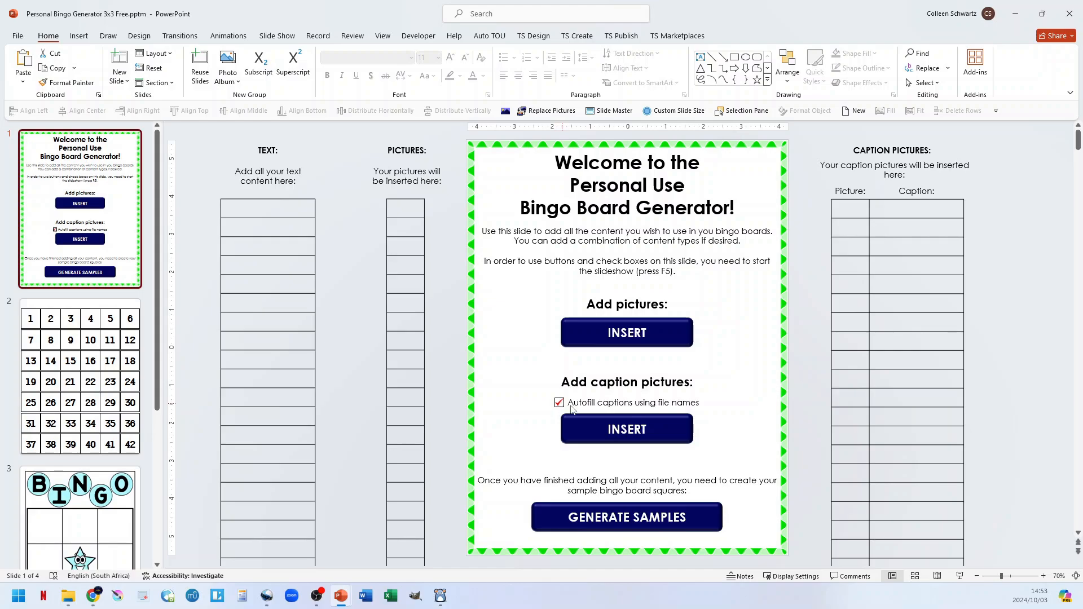
- Insert all images from the Colour folder as caption pictures with captions autofilled from the file names, and look over the table
click(959, 576)
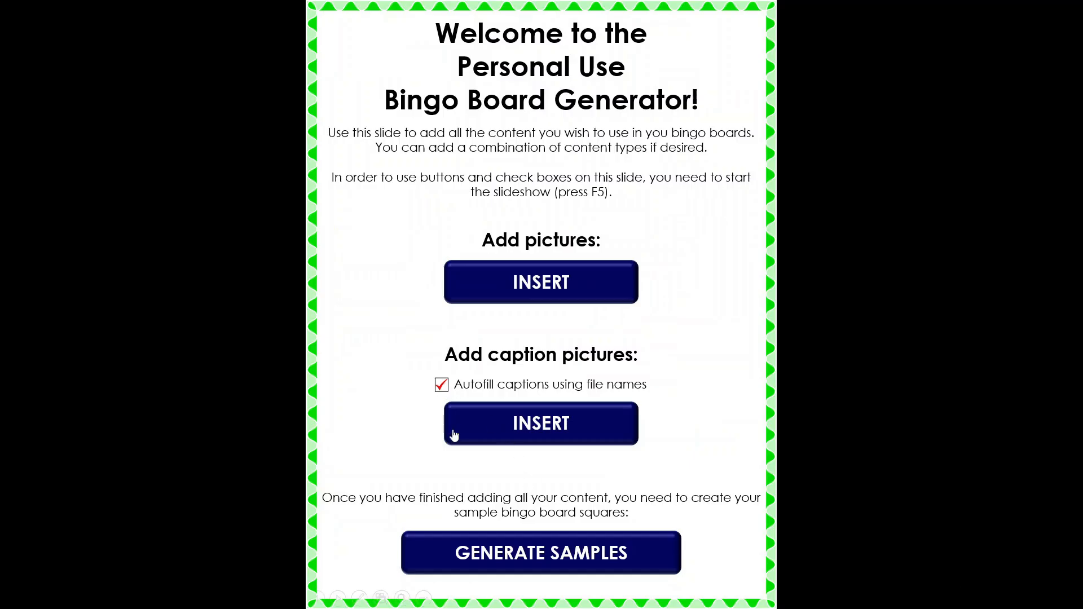
click(441, 392)
click(442, 386)
click(542, 424)
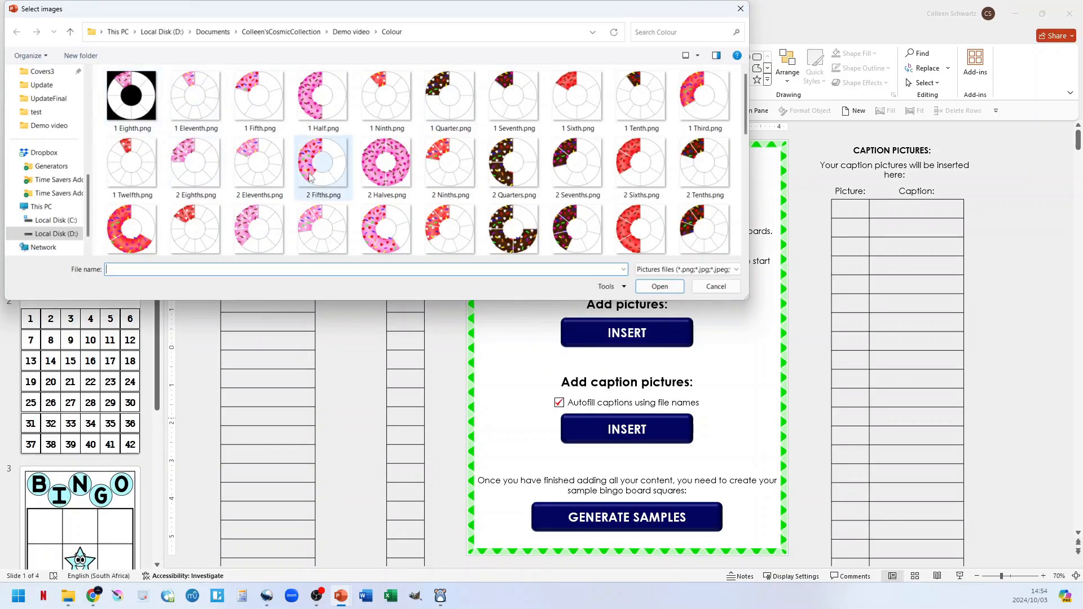
click(205, 111)
key(ctrl+a)
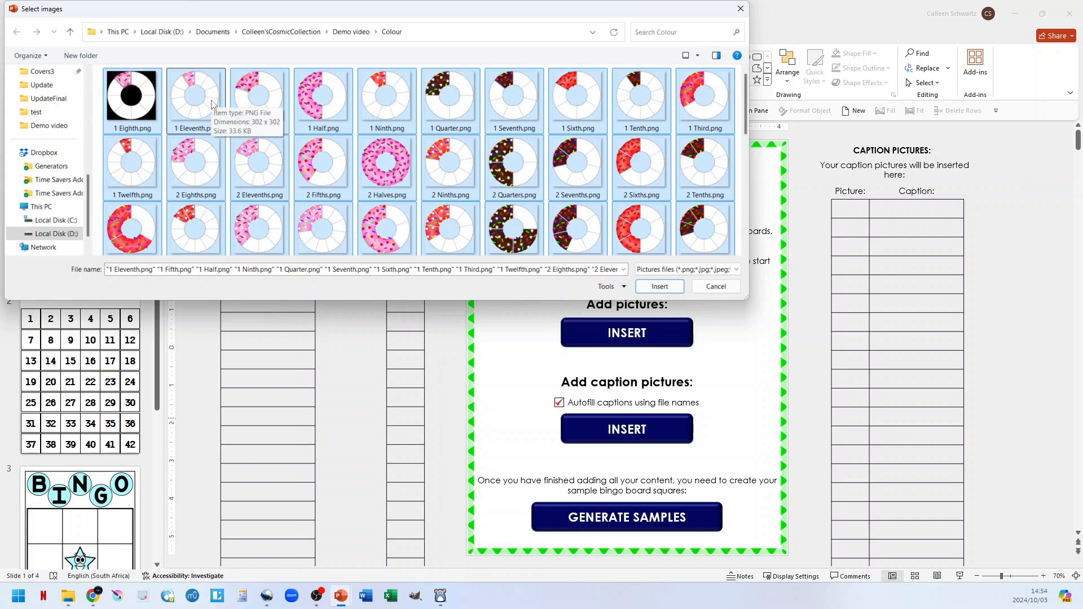
key(Return)
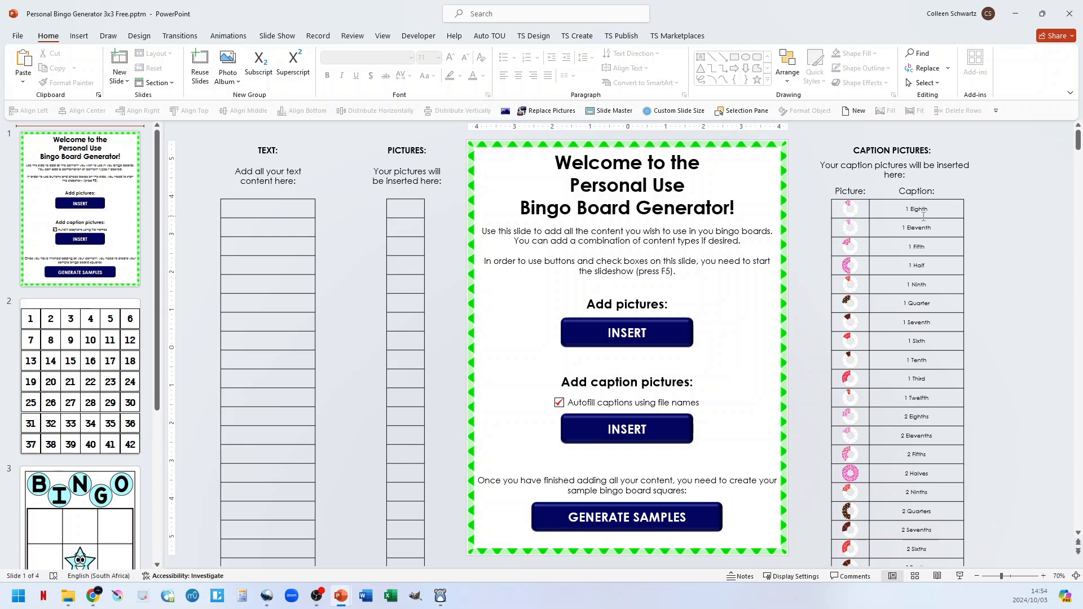
scroll(923, 217, down, 3)
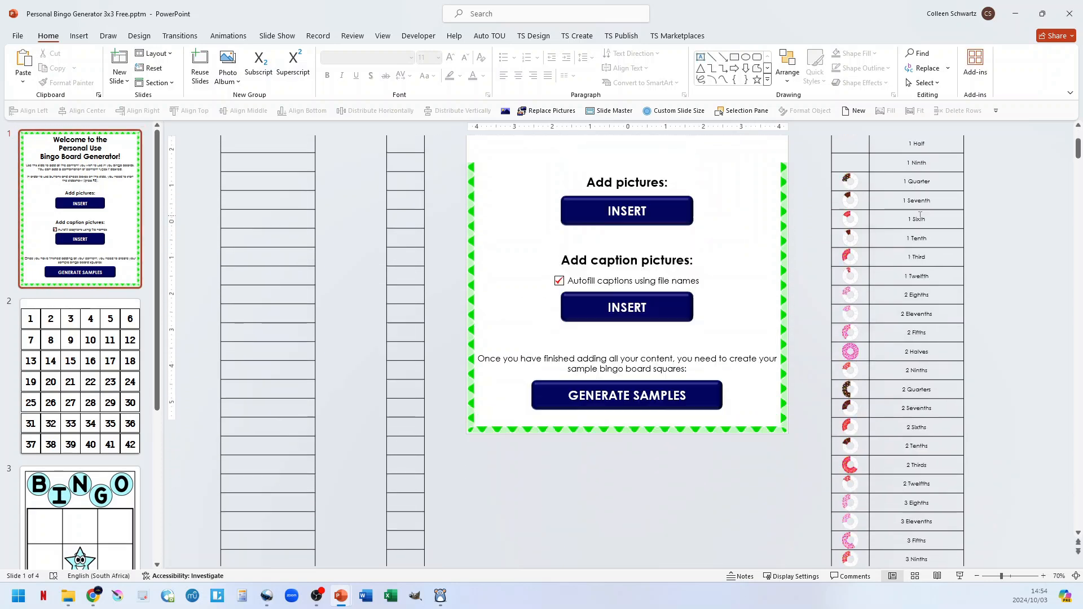
scroll(920, 216, up, 2)
scroll(920, 216, up, 1)
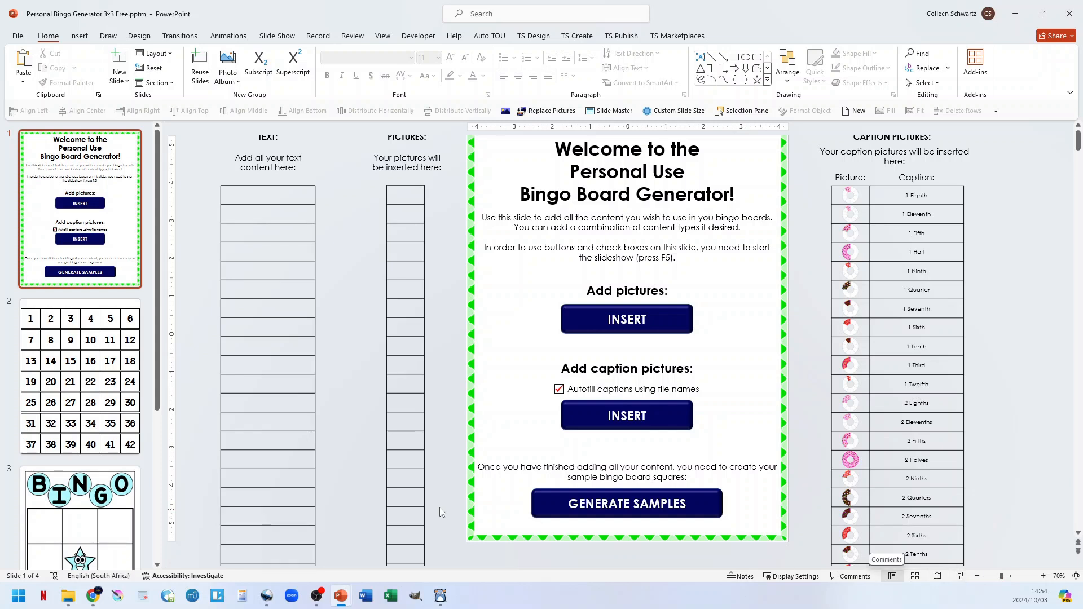
- Generate the sample bingo squares from the caption pictures by running the slideshow from the welcome slide
click(961, 577)
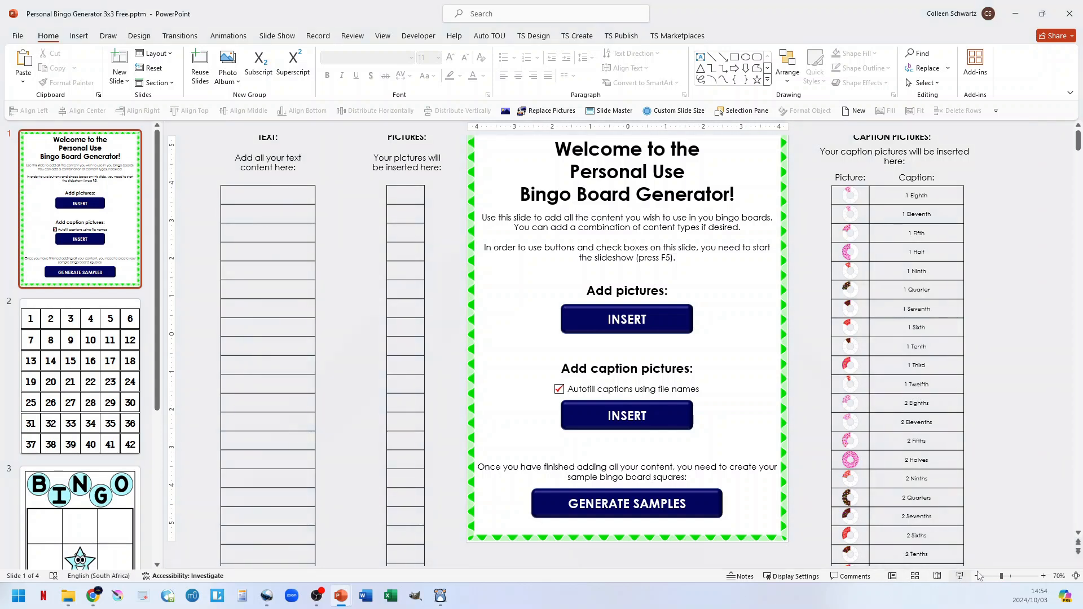
click(541, 554)
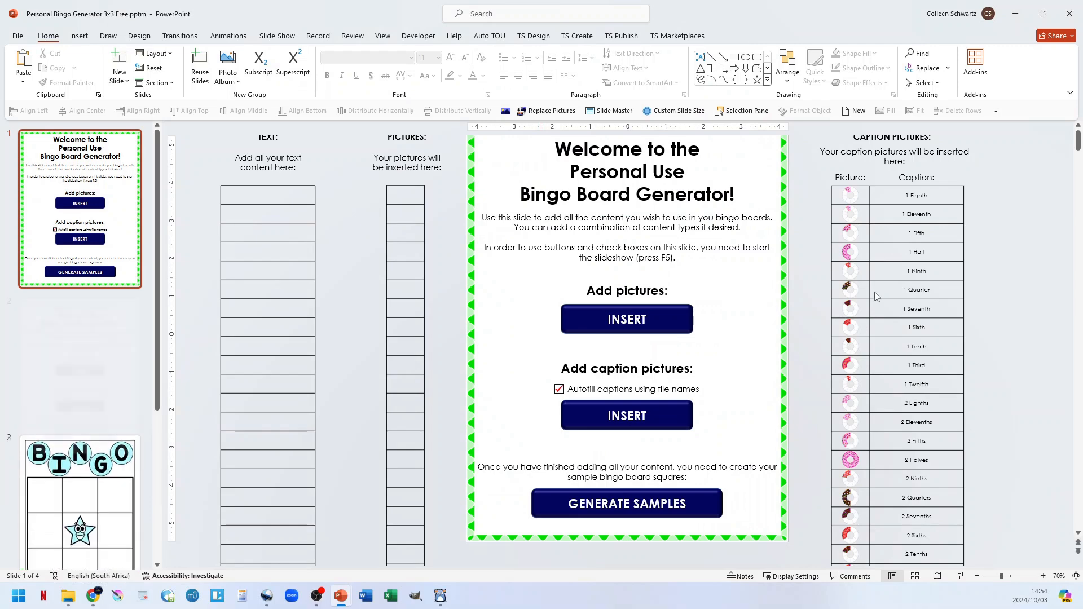
scroll(804, 488, down, 3)
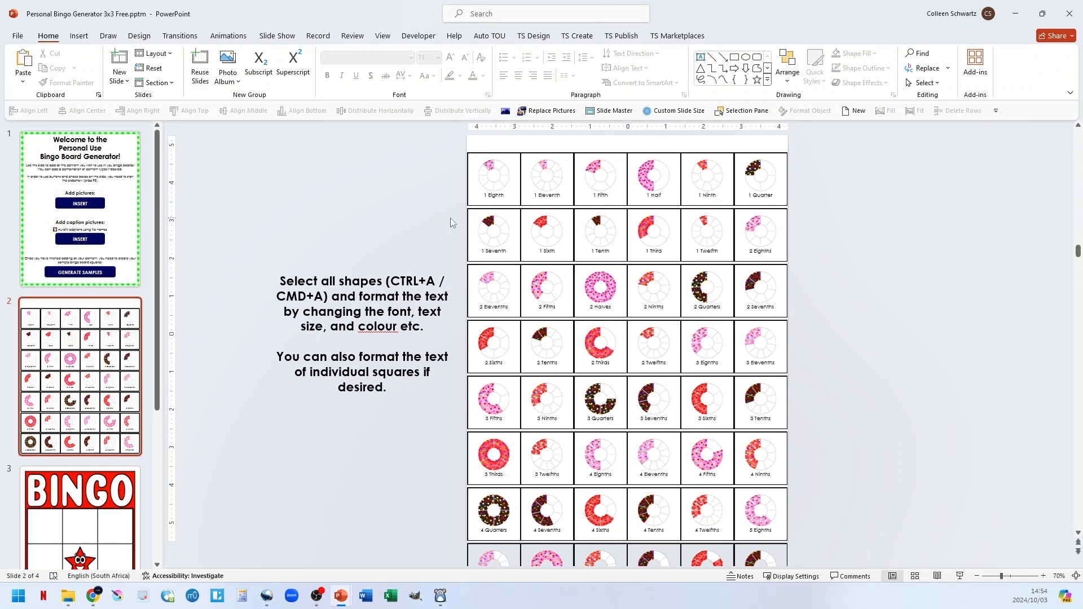
- Try text size 12 on the captions of all sample squares, return it to 10, and make the captions bold
key(ctrl+a)
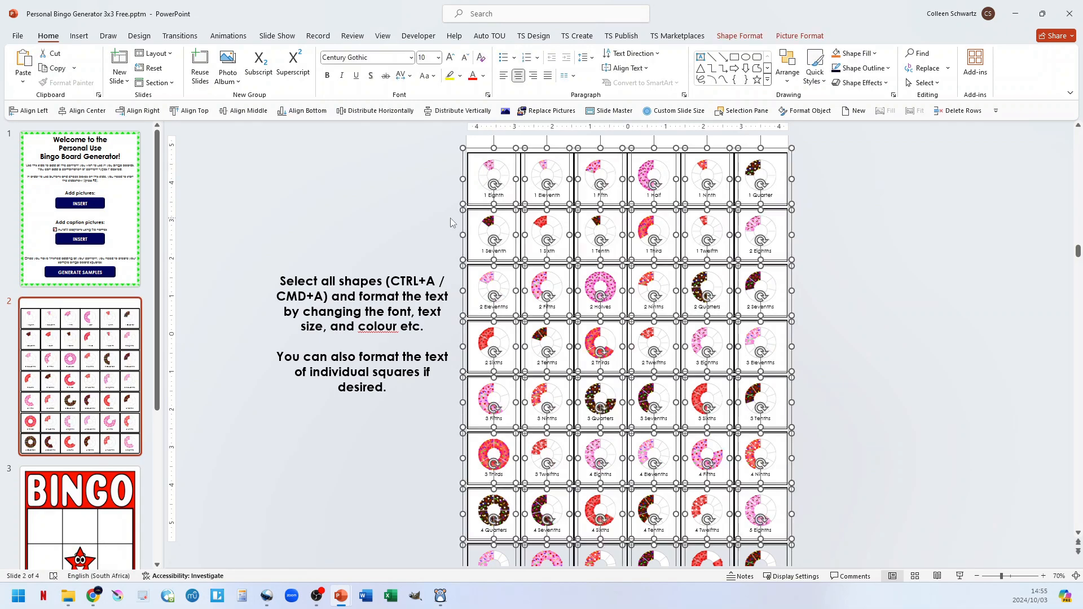
click(411, 57)
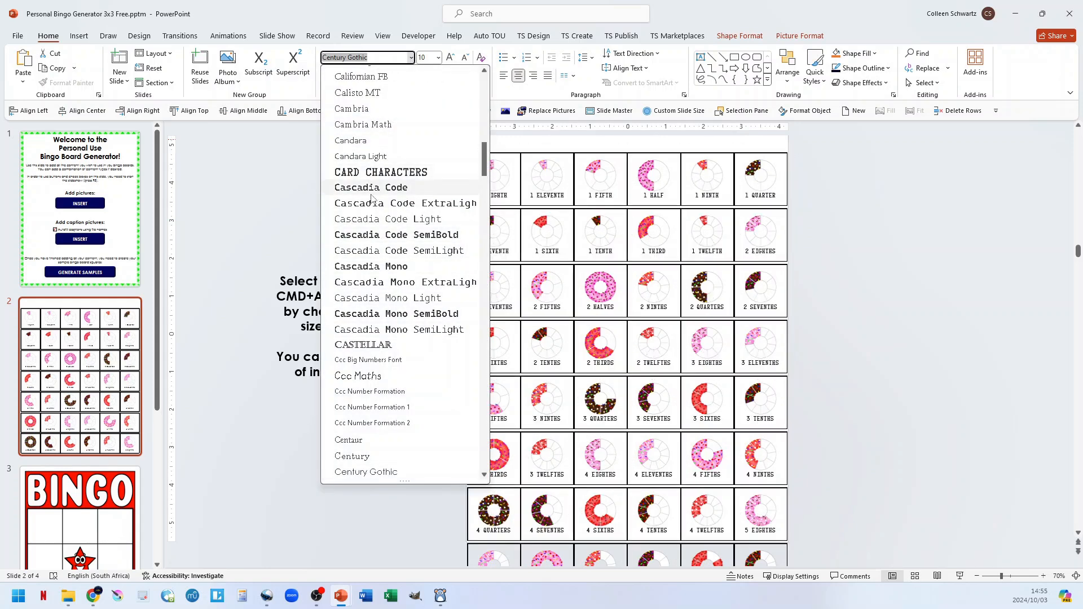
click(411, 57)
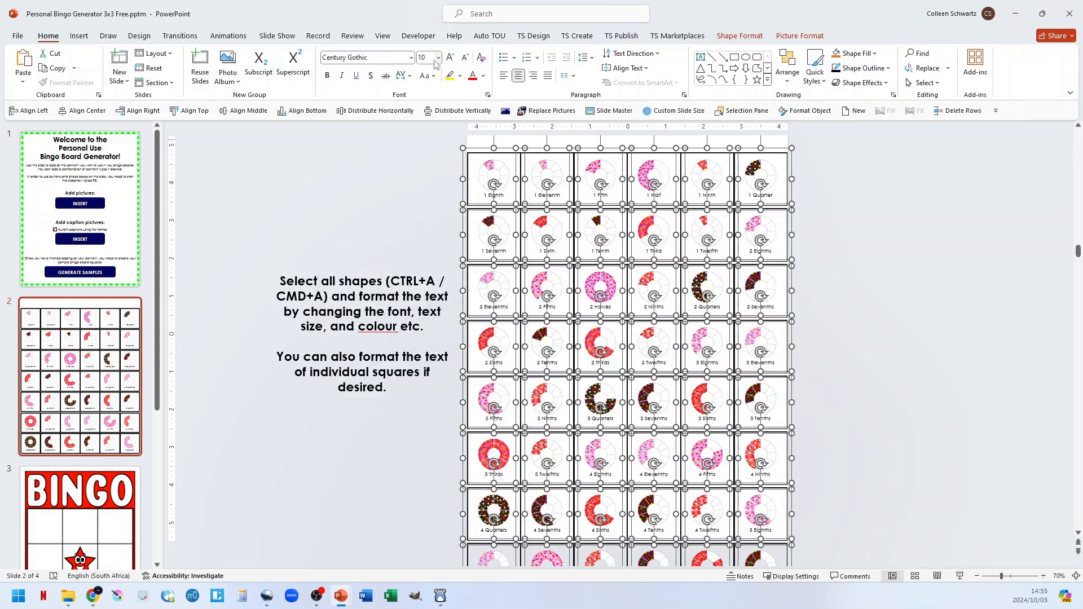
click(450, 57)
click(451, 57)
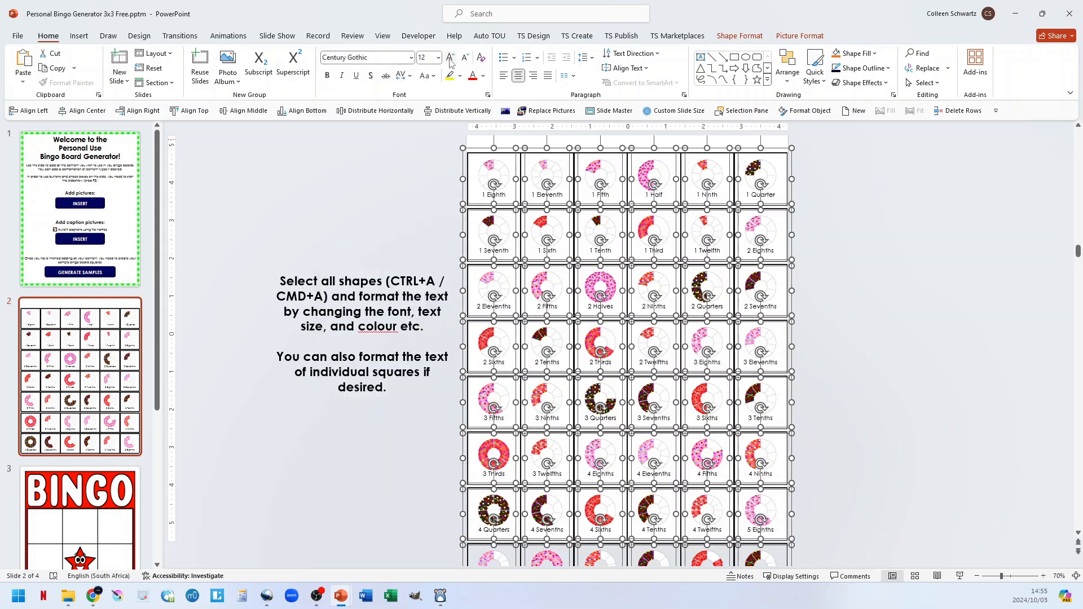
click(465, 58)
click(465, 57)
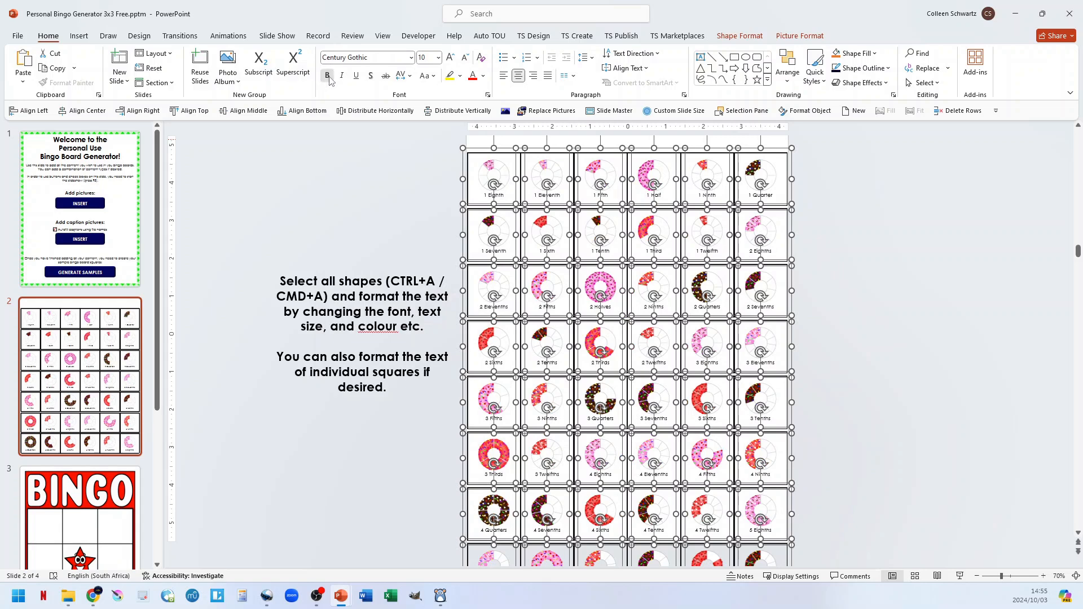
click(328, 76)
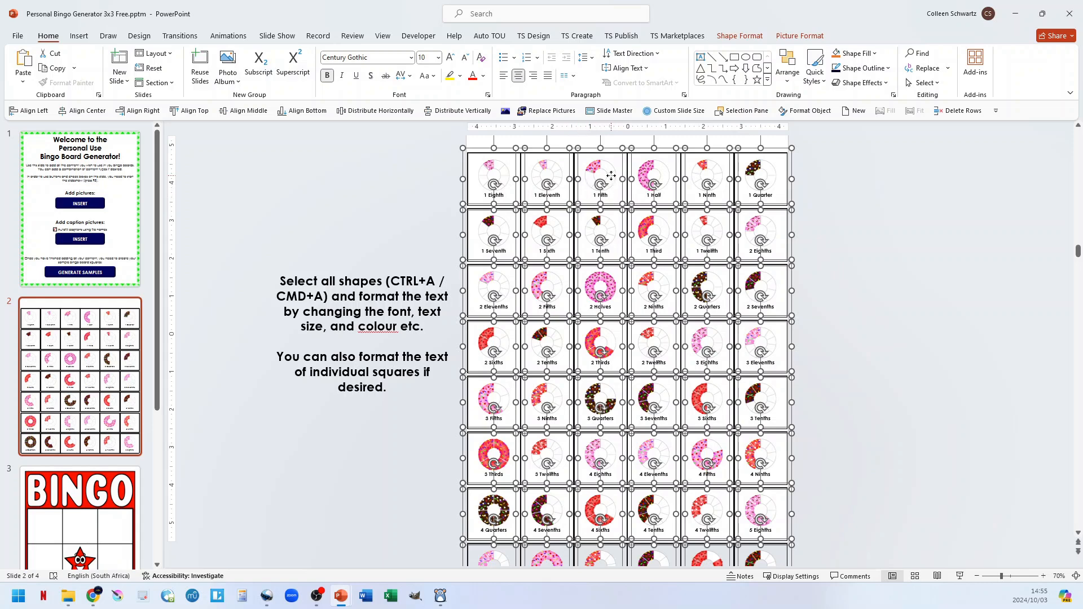
- Set the text box bottom margin of all selected sample squares to 0.1" through the Format Object settings
right_click(610, 175)
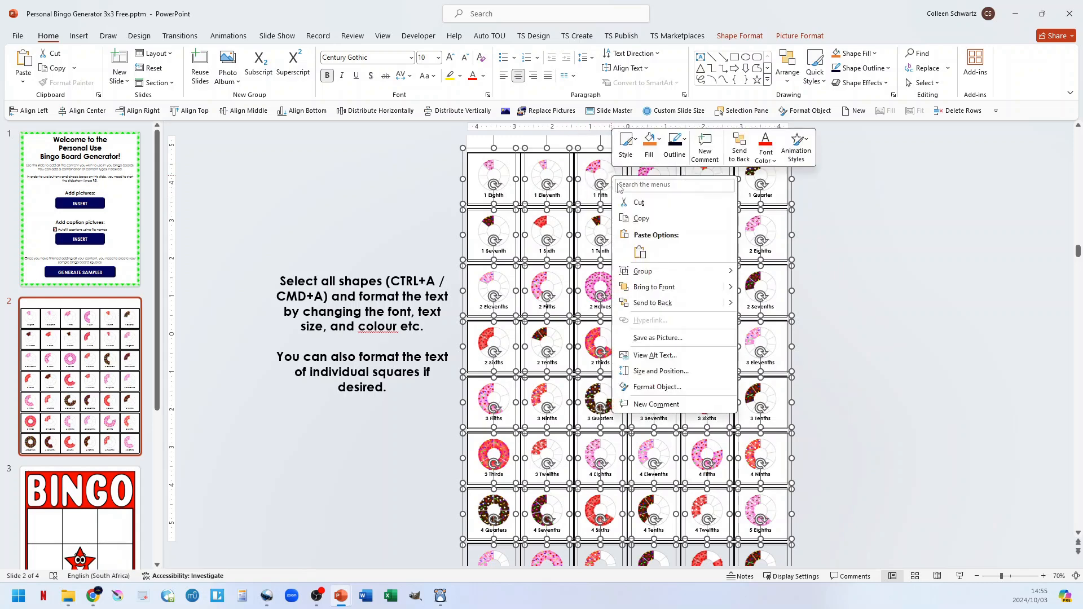
click(656, 388)
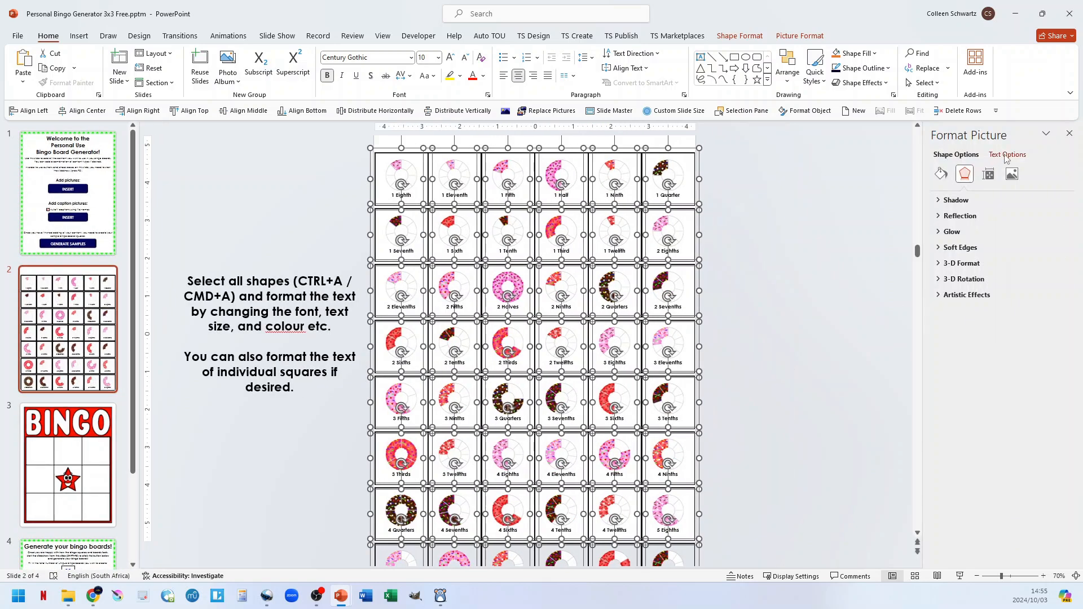
click(1007, 155)
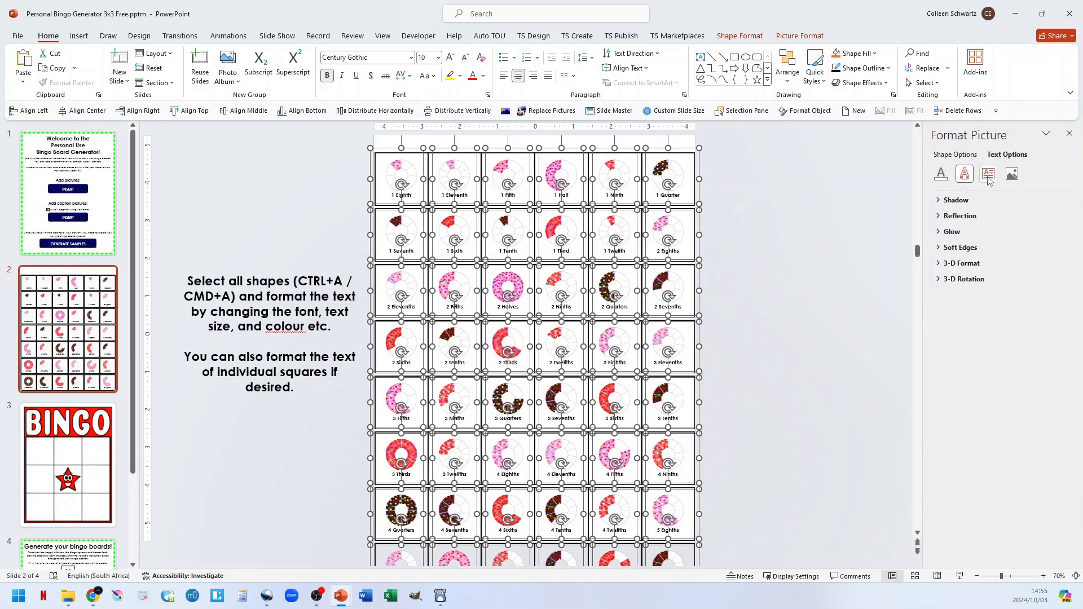
click(988, 176)
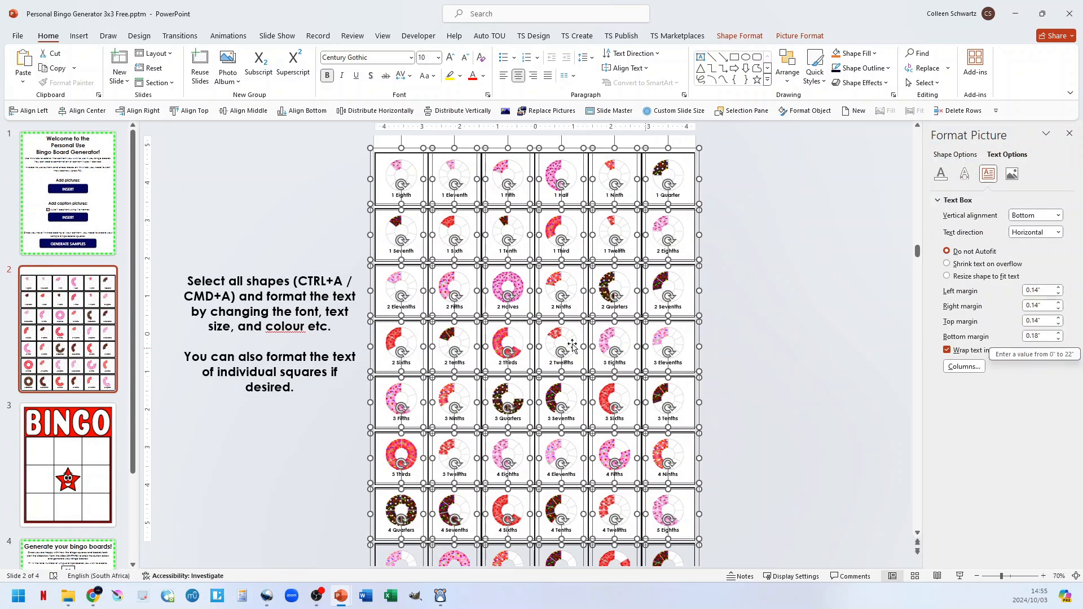
click(1059, 339)
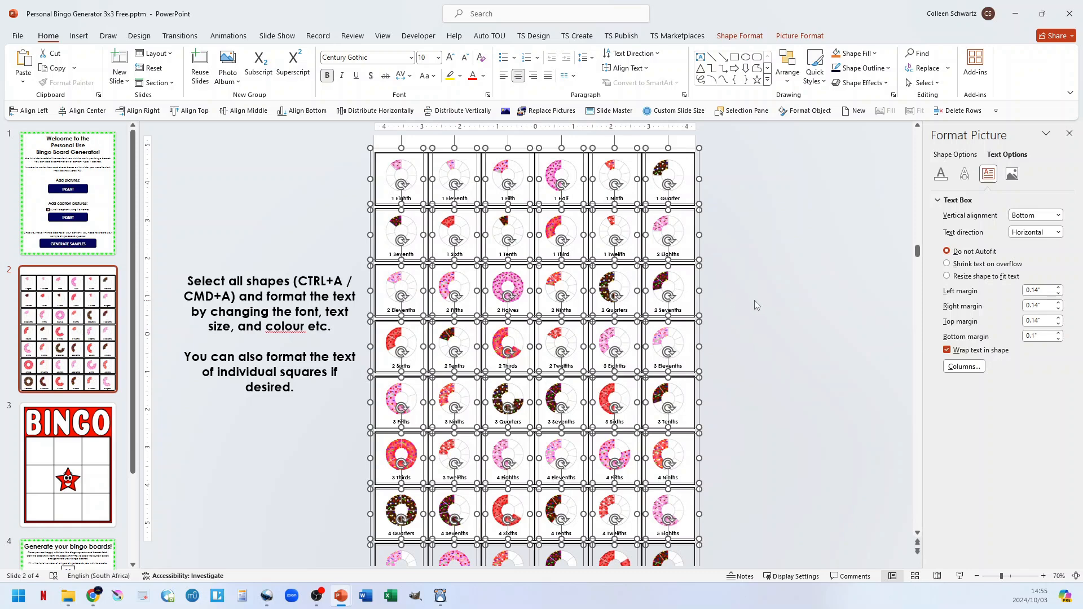
click(749, 267)
- Apply the Pastel Aqua layout from 3x3 Design 3 Version 2 with Free Space to the bingo board template slide
click(77, 460)
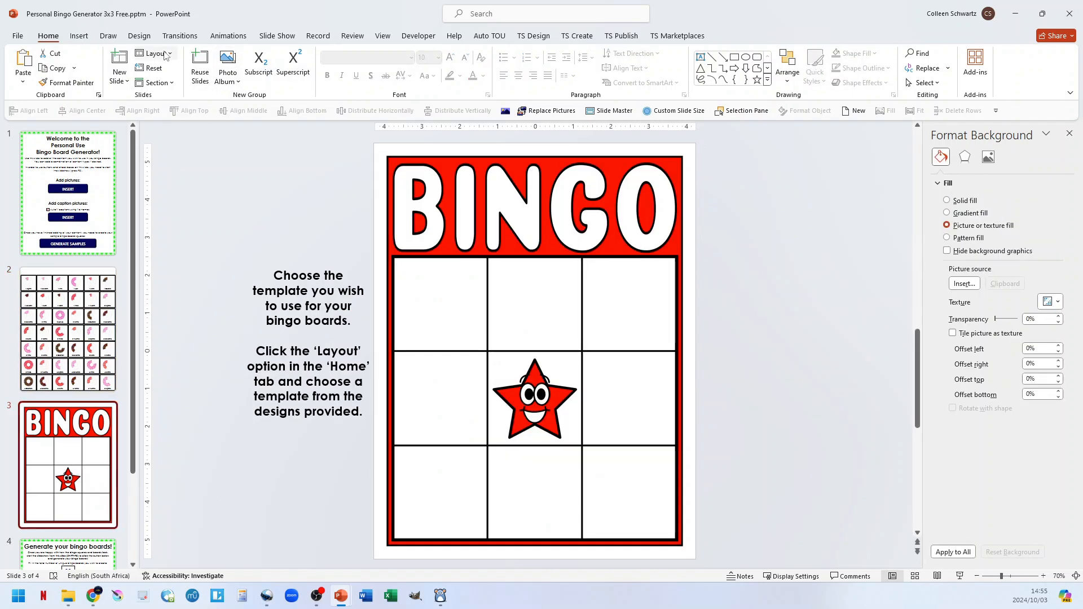
click(154, 53)
scroll(272, 243, down, 6)
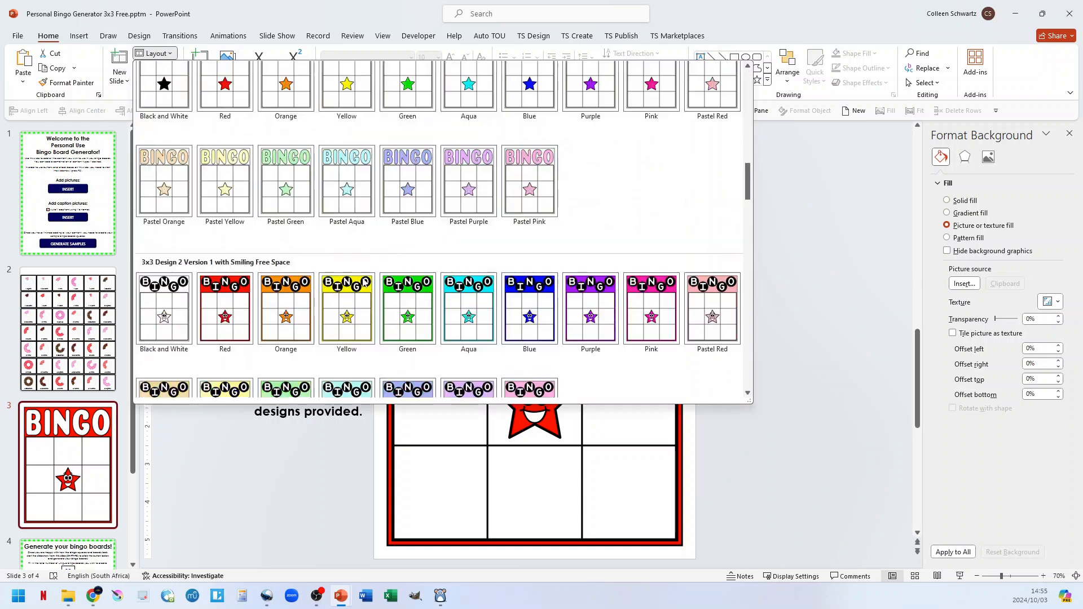
scroll(323, 309, down, 3)
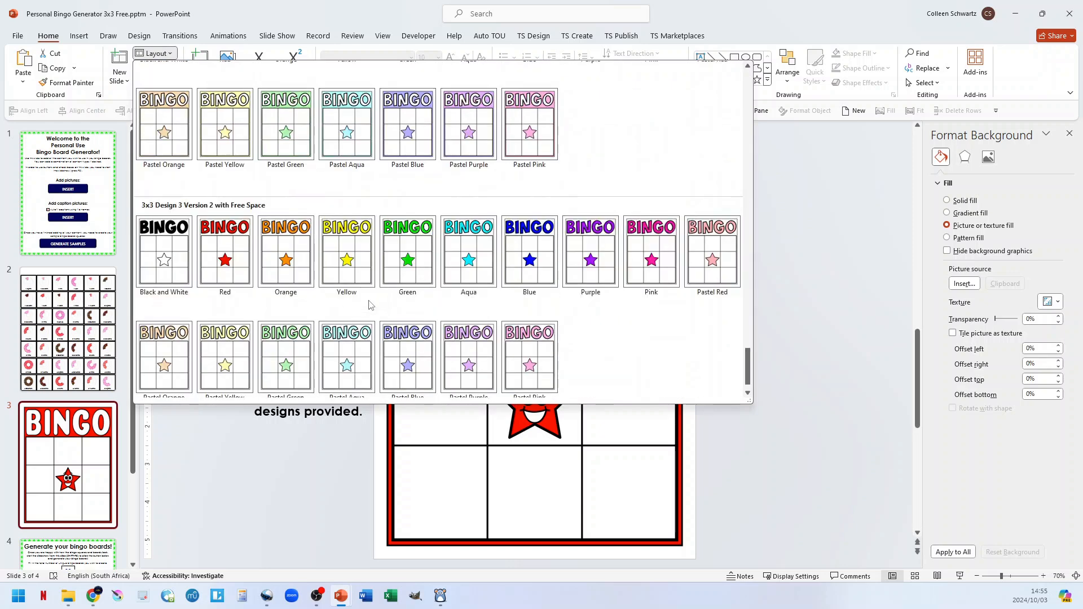
click(340, 358)
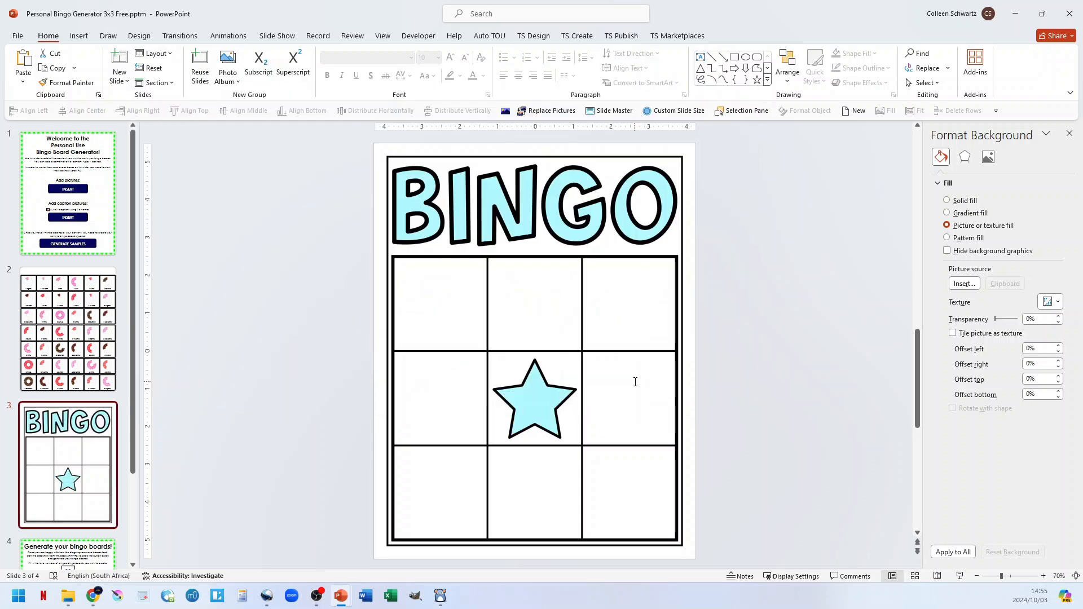
- Generate 30 unique caption picture bingo boards by running the slideshow from the last slide, and look through them
scroll(76, 427, down, 2)
click(75, 427)
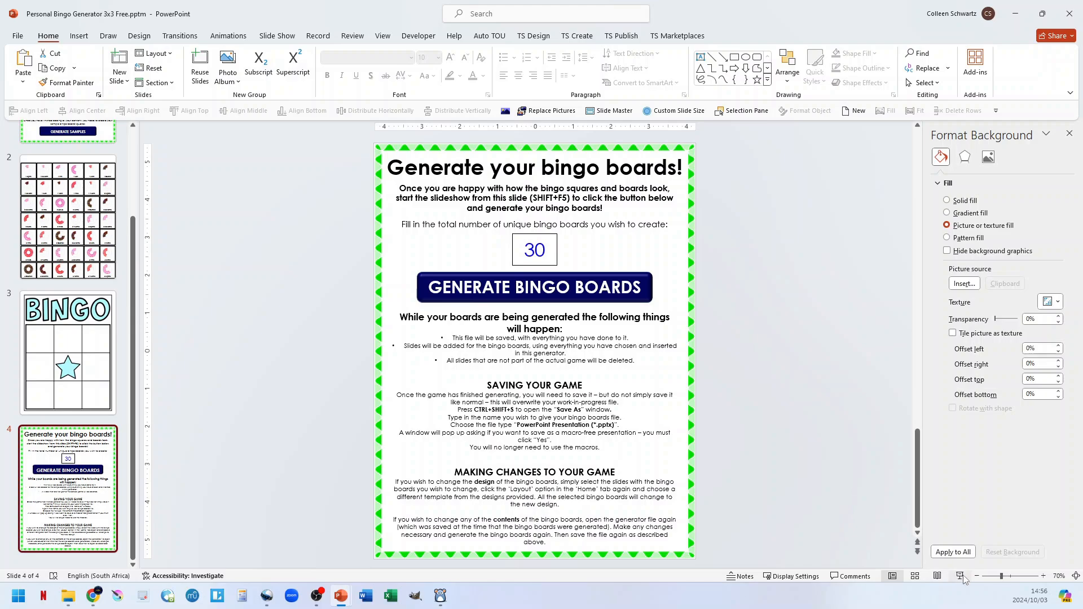
click(960, 576)
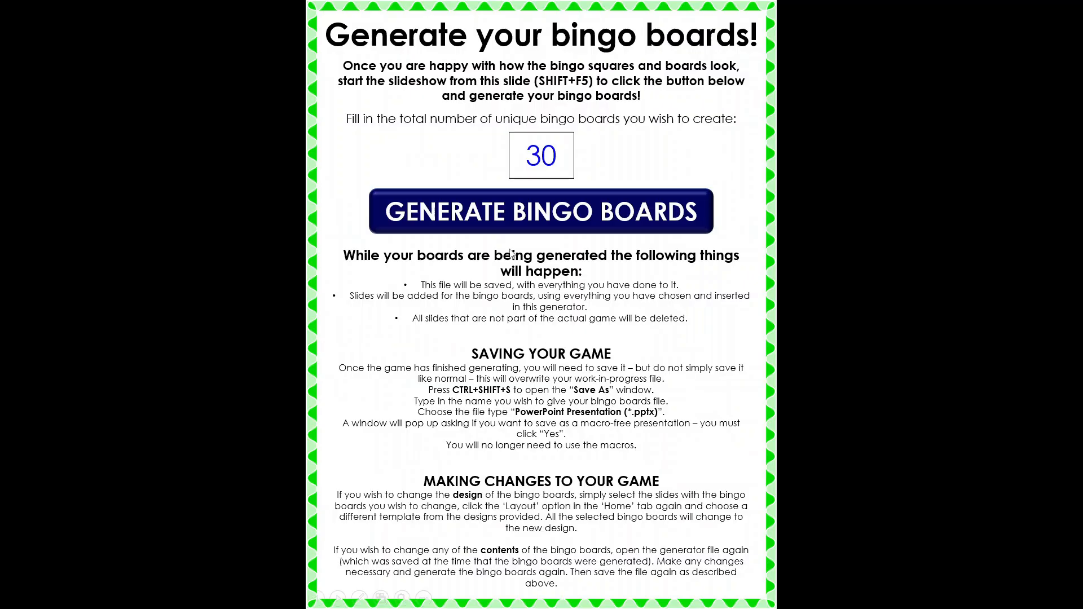
click(546, 217)
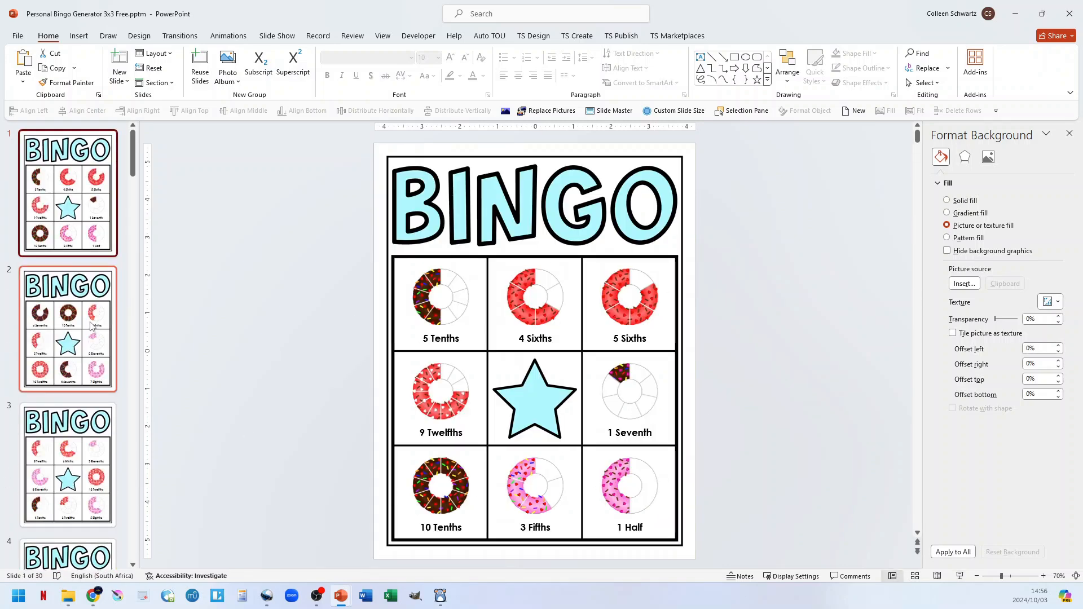
scroll(90, 327, down, 15)
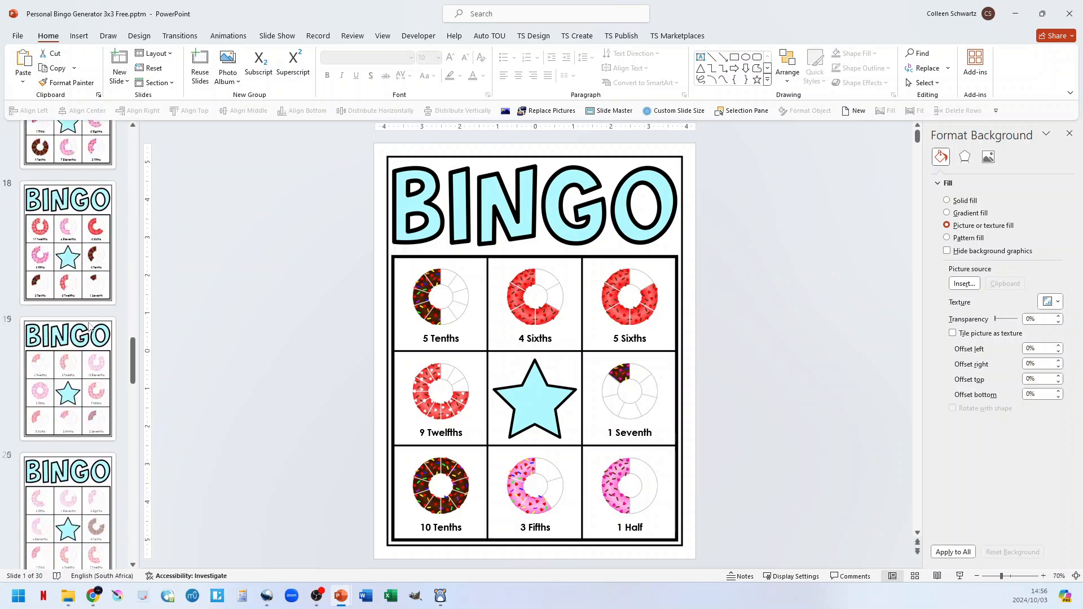
scroll(89, 326, down, 10)
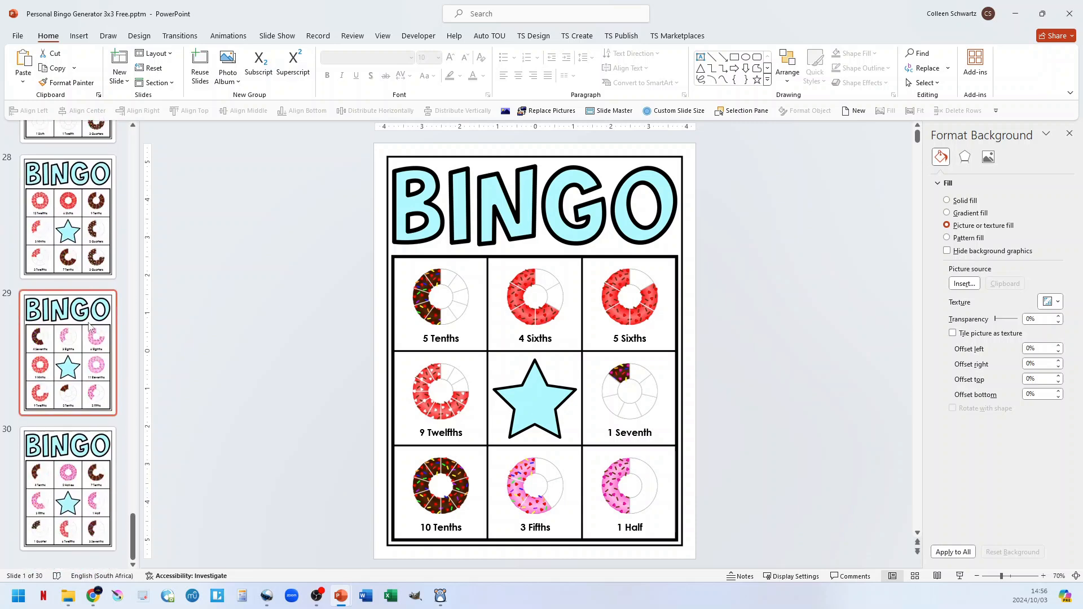
scroll(88, 326, up, 13)
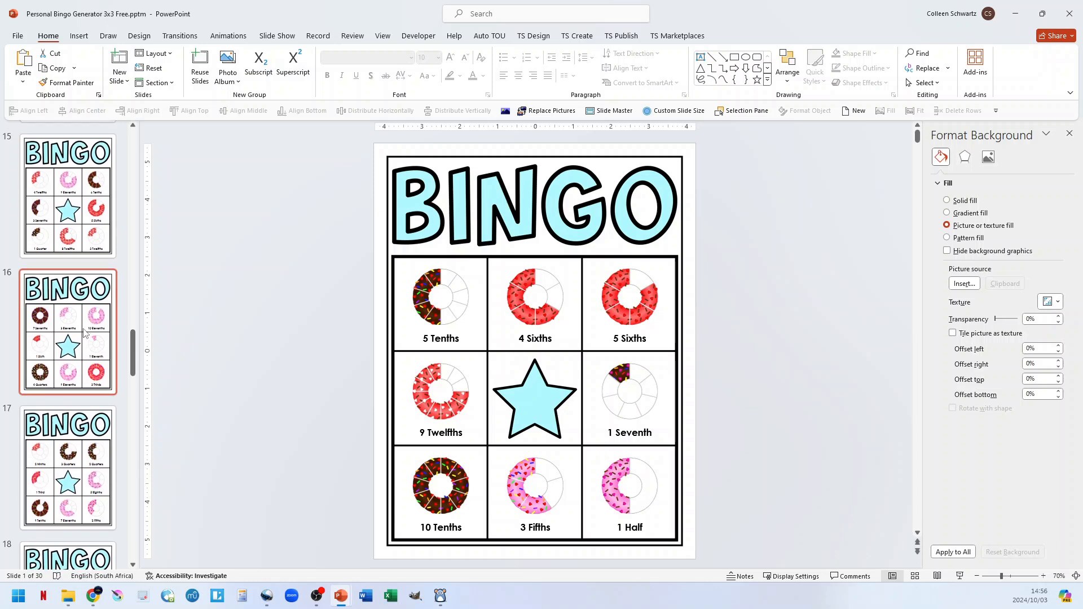
- Change all the generated boards to the Pastel Blue layout of 3x3 Design 3 Version 2 with Free Space, and look through them
click(85, 333)
scroll(91, 350, down, 9)
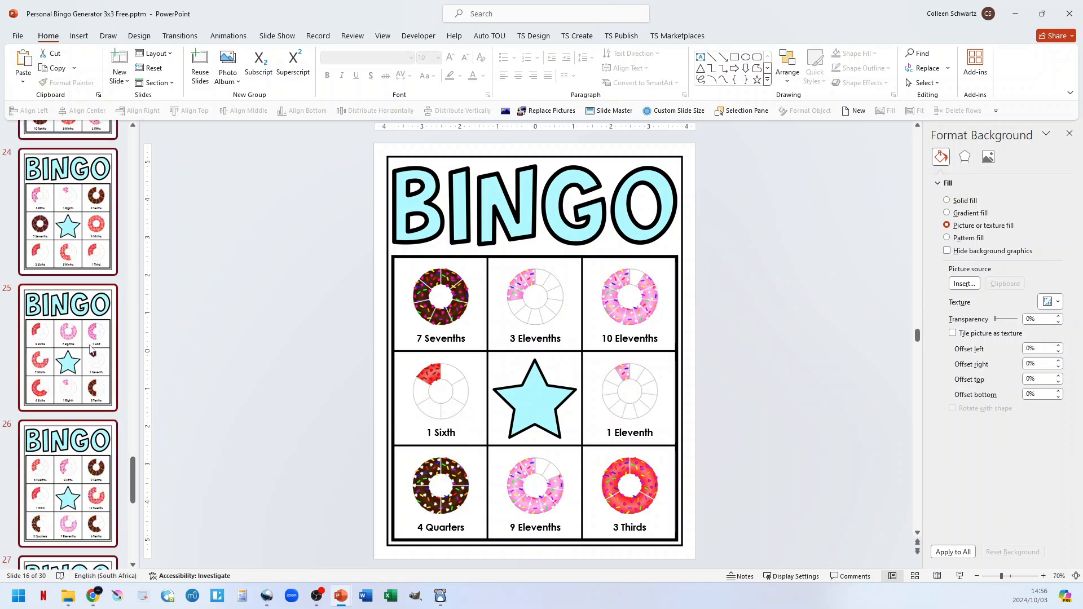
scroll(91, 350, down, 4)
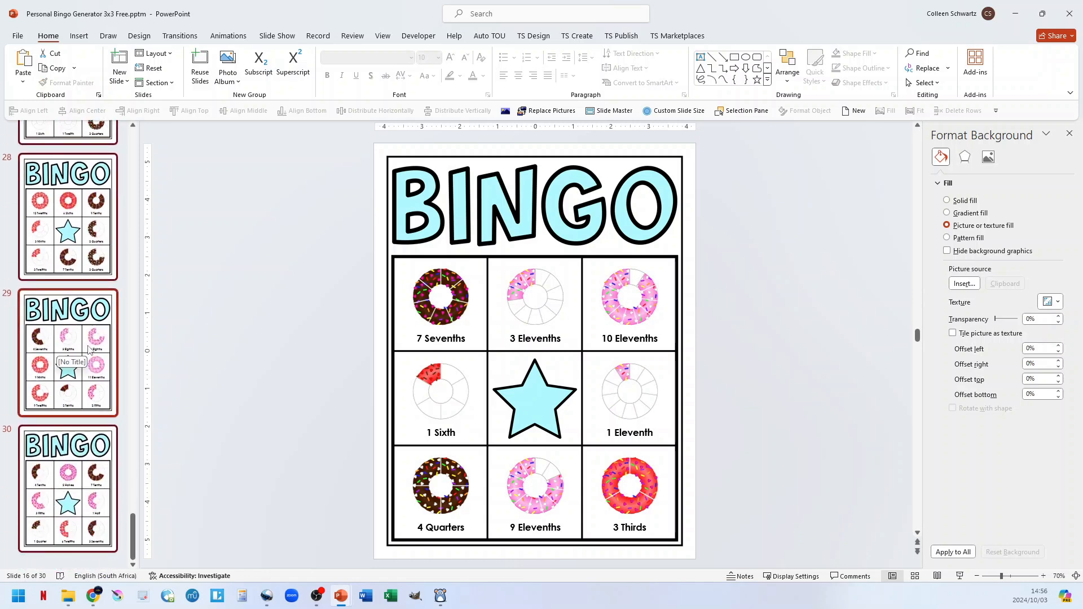
click(164, 53)
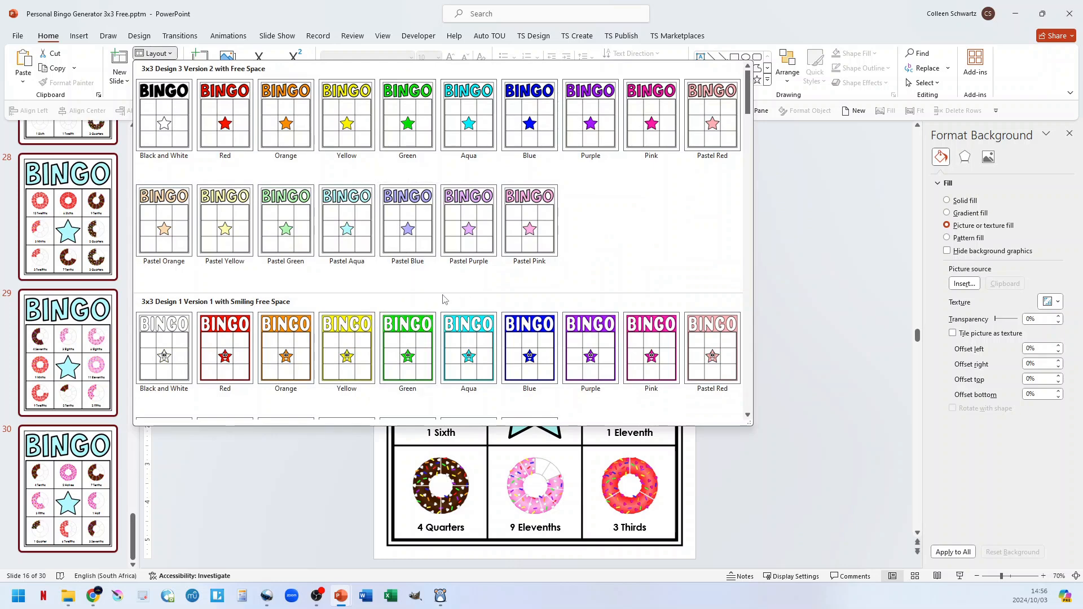
click(408, 216)
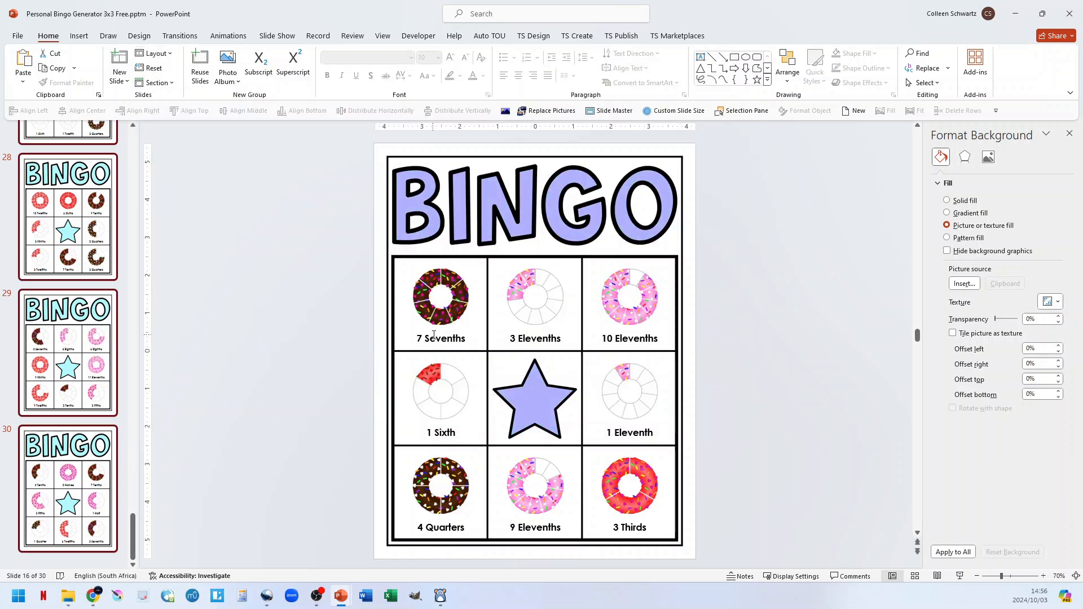
scroll(103, 432, up, 20)
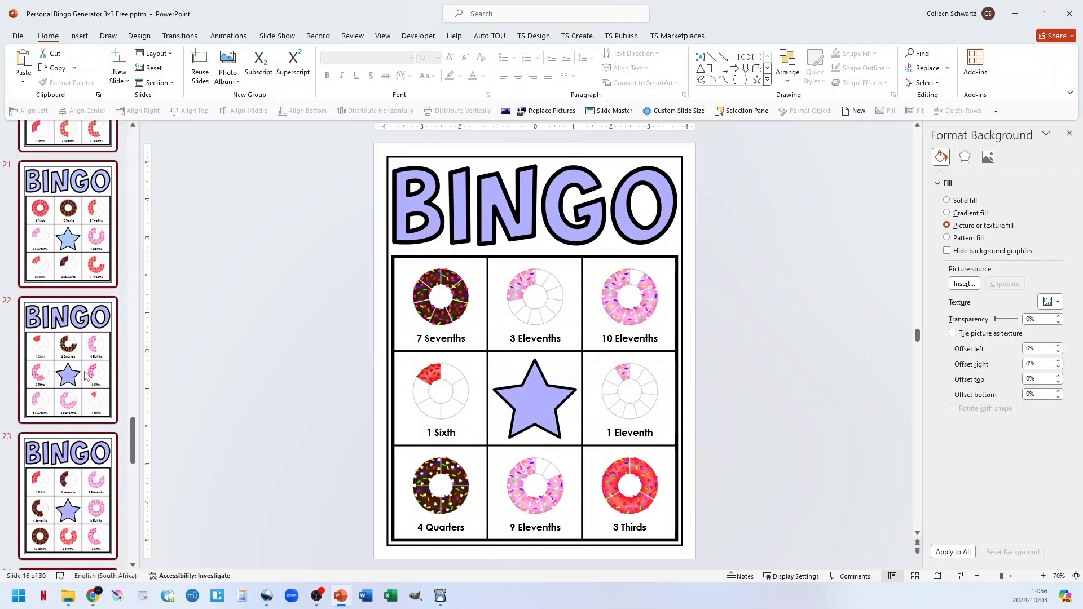
scroll(85, 376, up, 7)
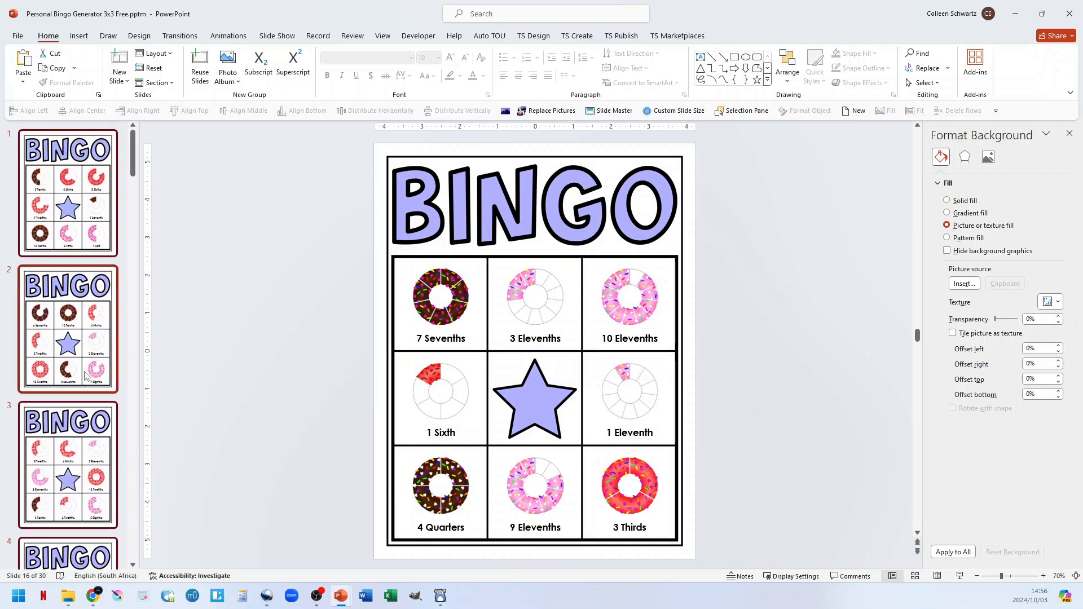
scroll(85, 376, down, 20)
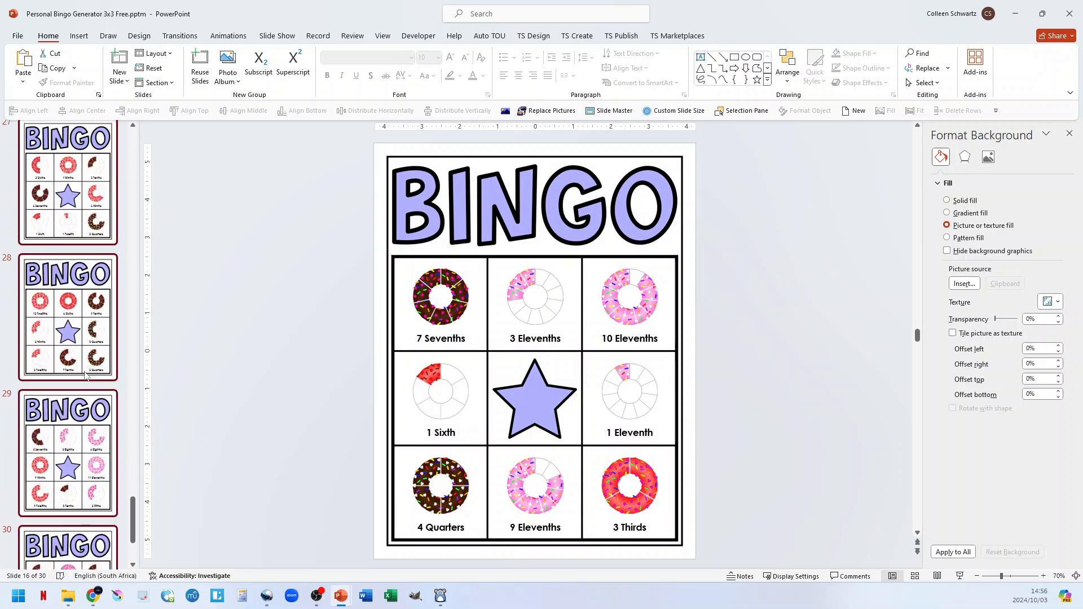
click(280, 335)
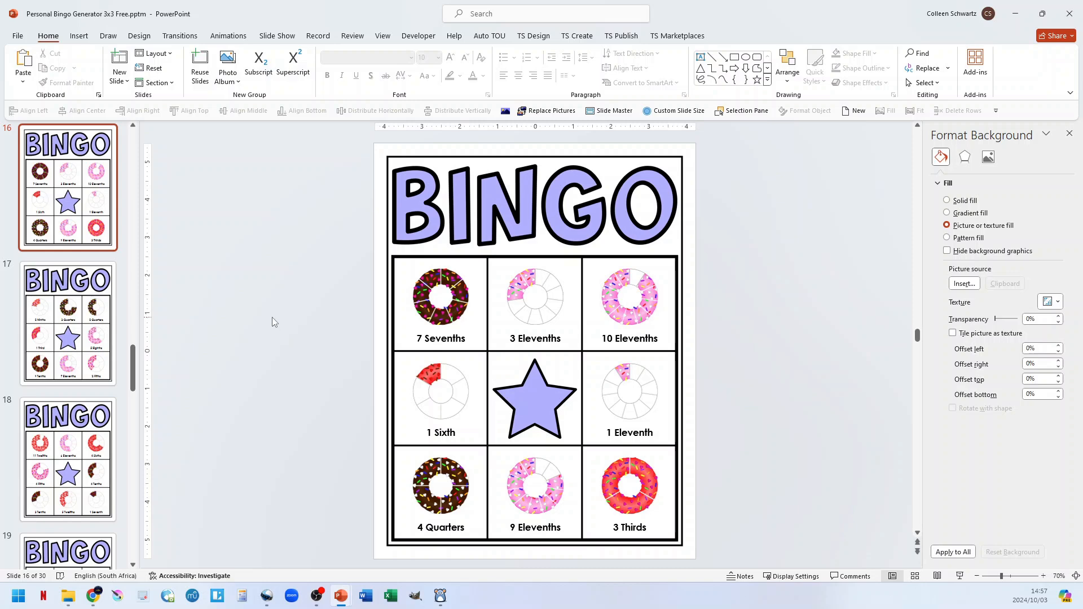
- Save the boards as a macro-free PowerPoint Presentation (*.pptx) named "demo bingo boards" in the Demo video folder
key(F12)
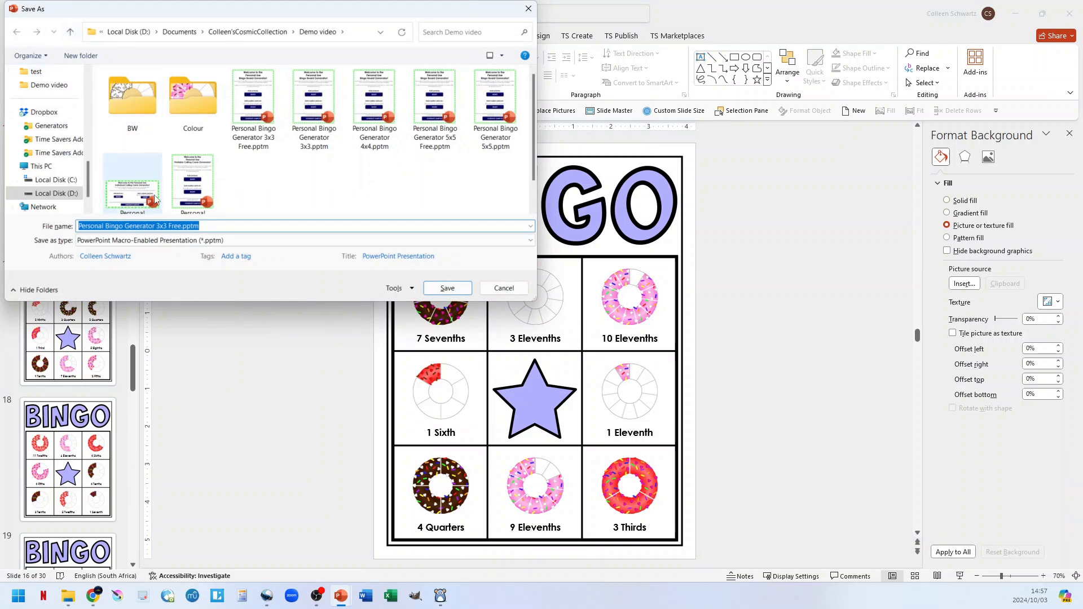
click(202, 241)
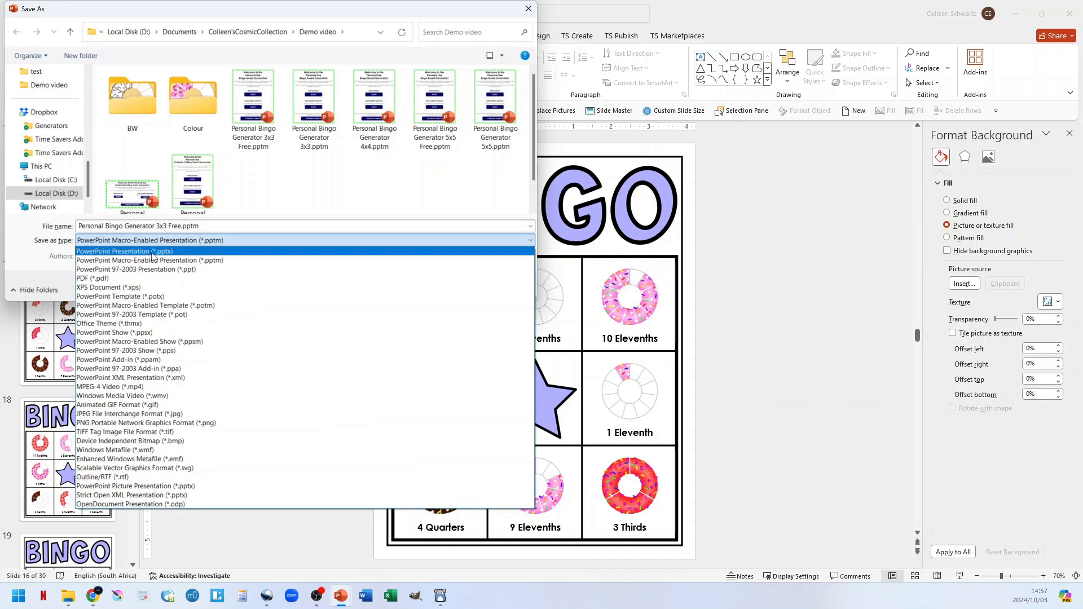
click(151, 253)
click(182, 227)
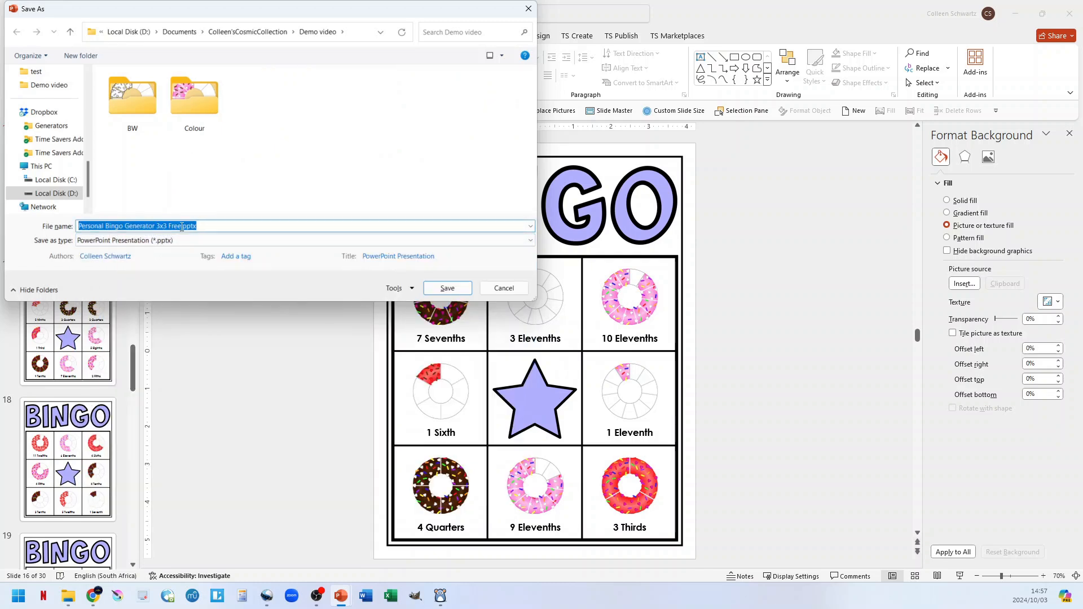
text(demo )
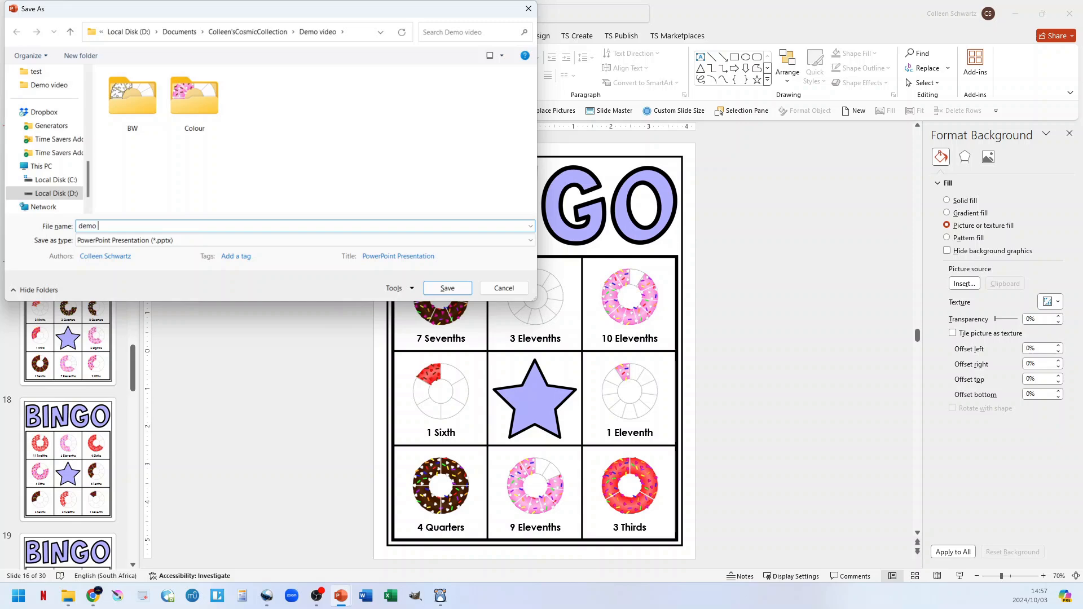
text(bingo boards.pptx)
key(Return)
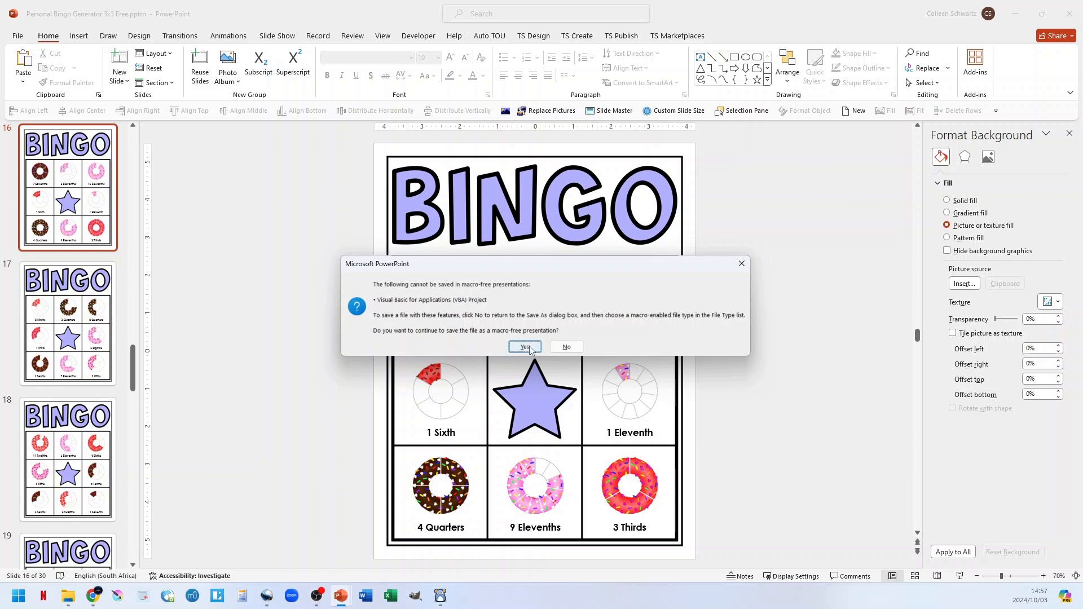
key(Return)
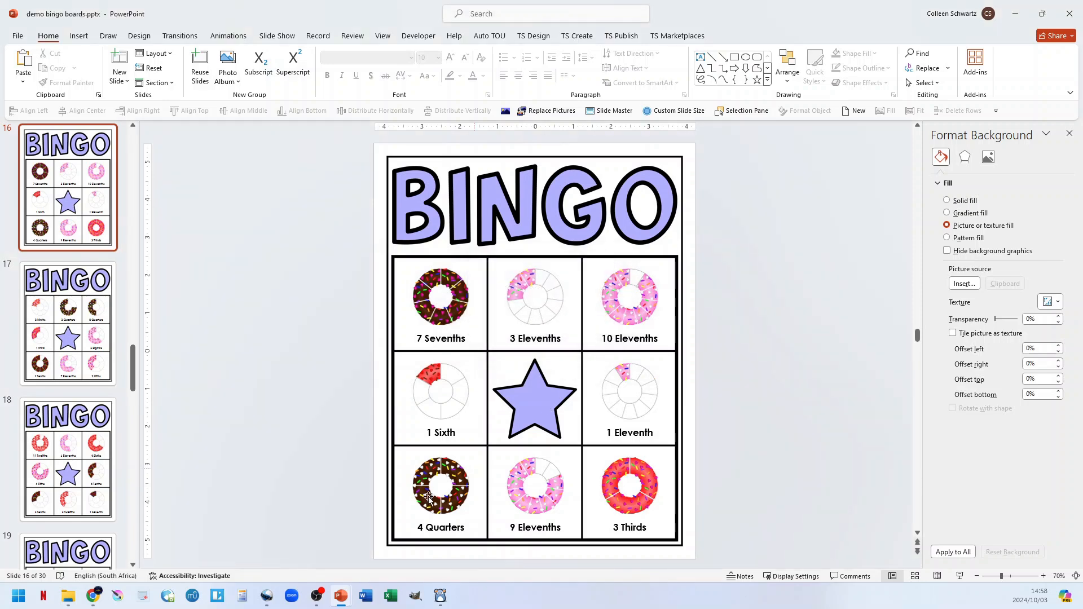
- Switch to File Explorer and reopen Personal Bingo Generator 3x3 Free.pptm from the Demo video folder
click(69, 597)
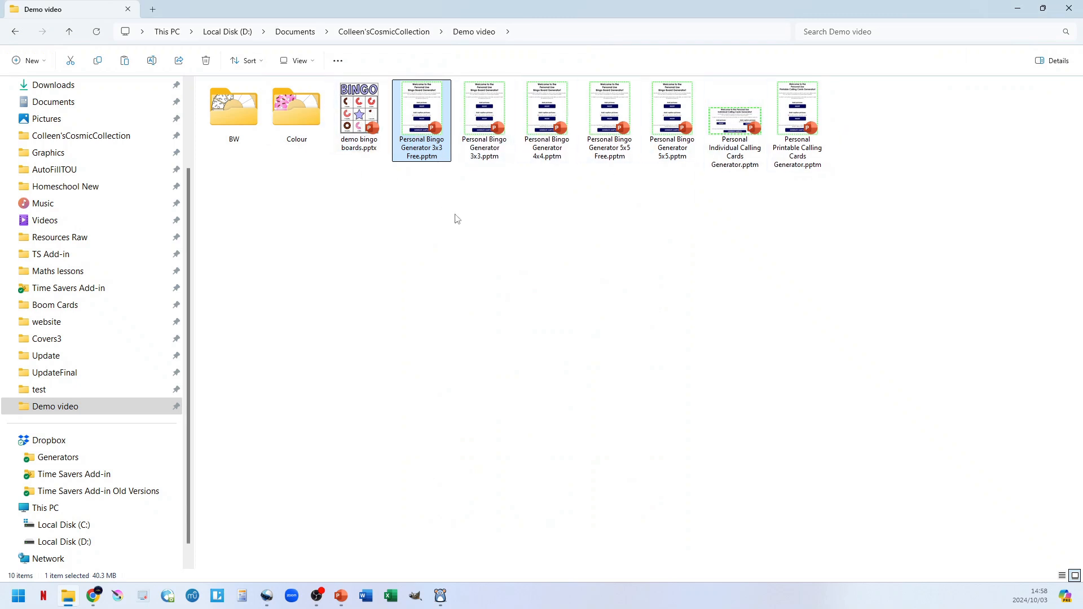
click(458, 214)
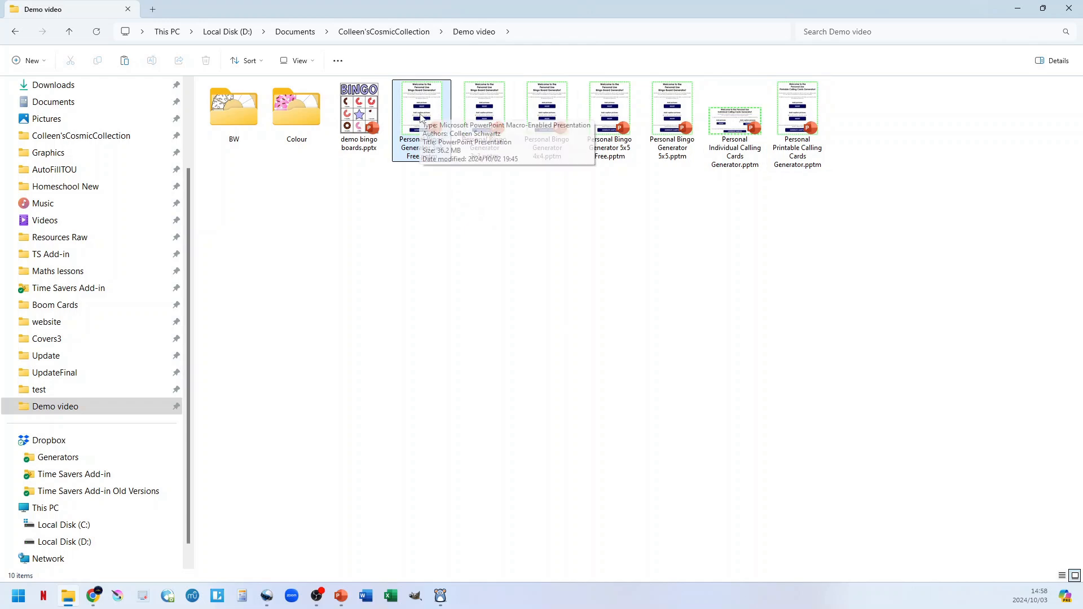
double_click(421, 113)
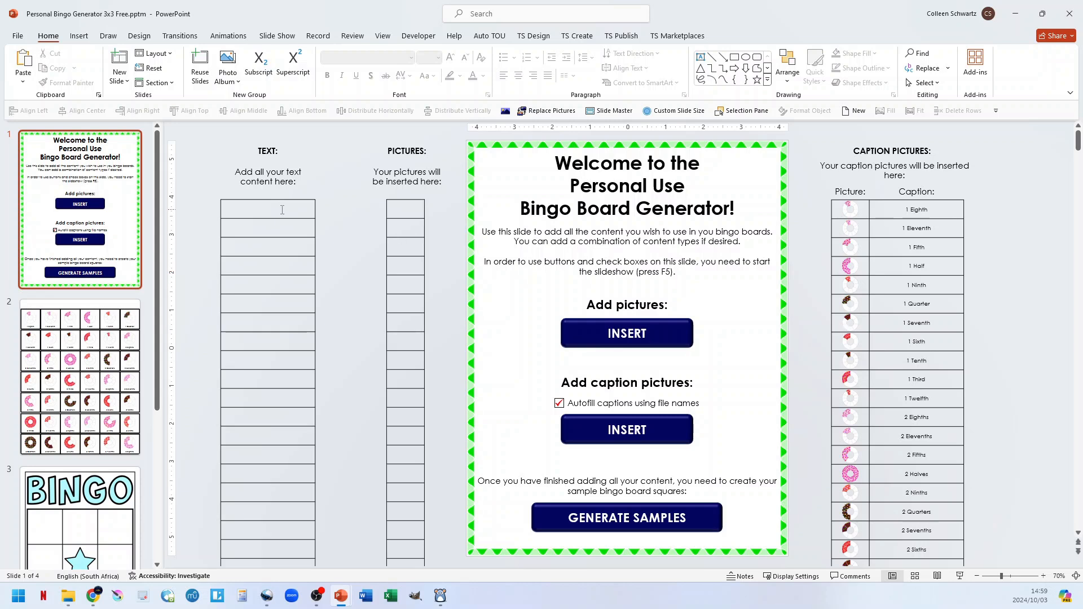
- Copy the first seven captions, 1 Eighth to 1 Seventh, from the caption pictures table into the first rows of the text table
drag(282, 210, 285, 361)
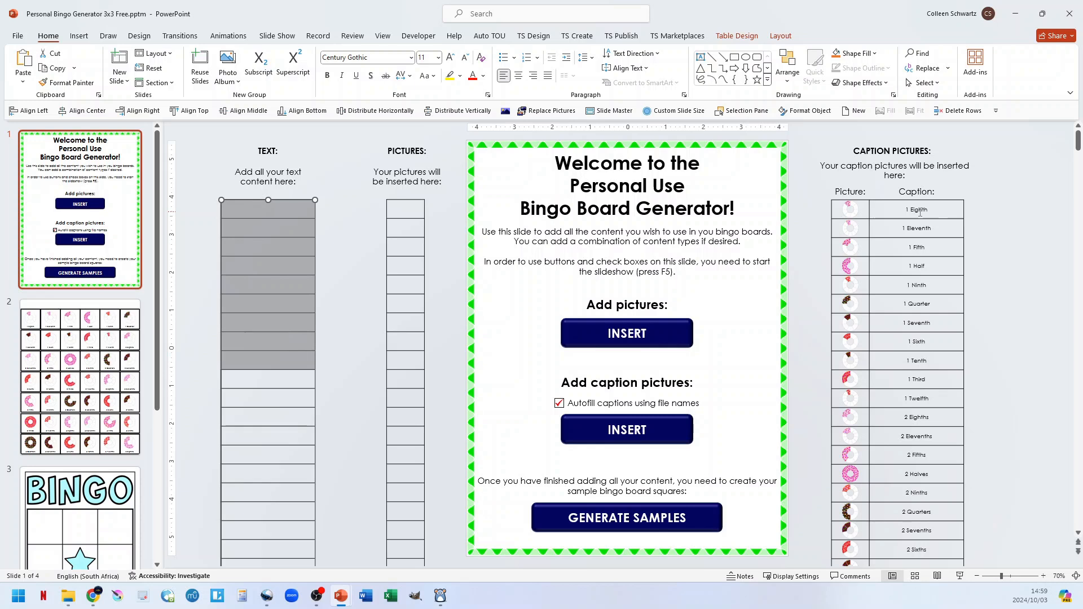
drag(923, 210, 924, 322)
key(ctrl+c)
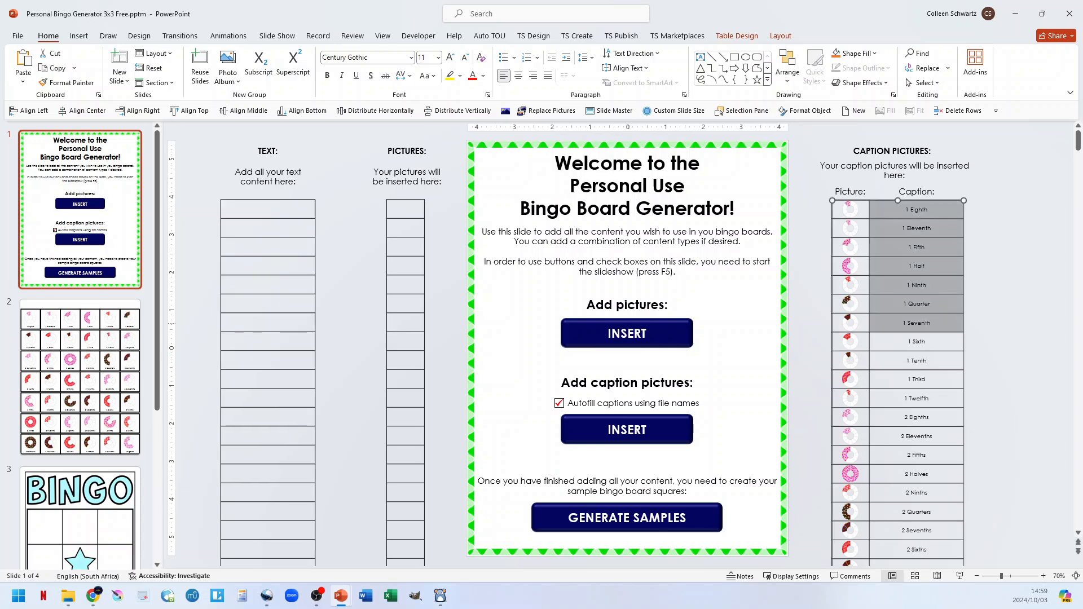
click(299, 196)
key(ctrl+v)
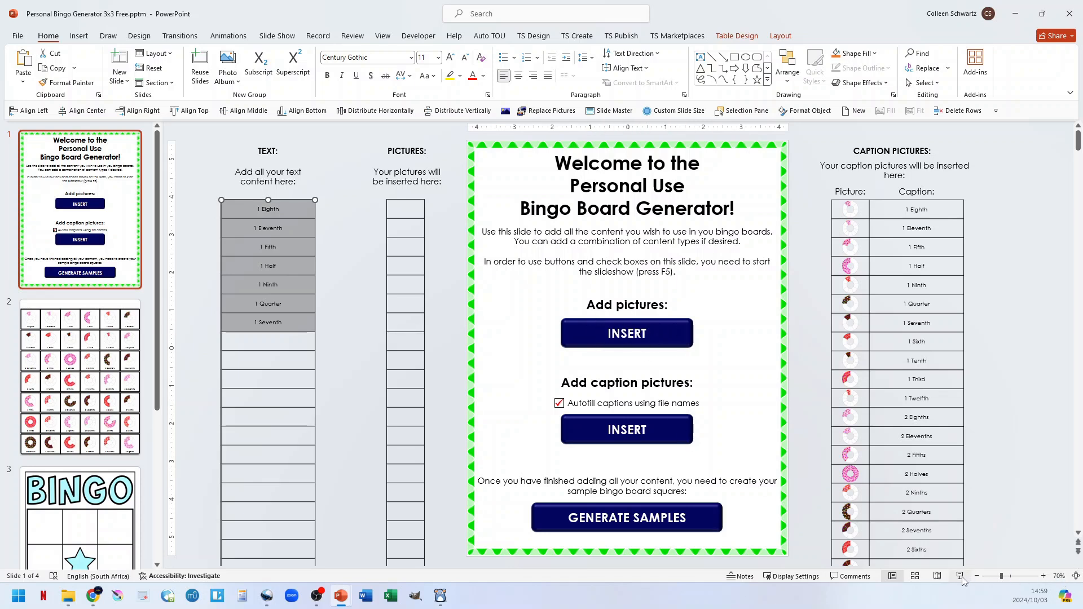
- Insert the first ten images of the Colour folder, 1 Eighth.png to 1 Third.png, into the pictures table through the running slideshow
key(F5)
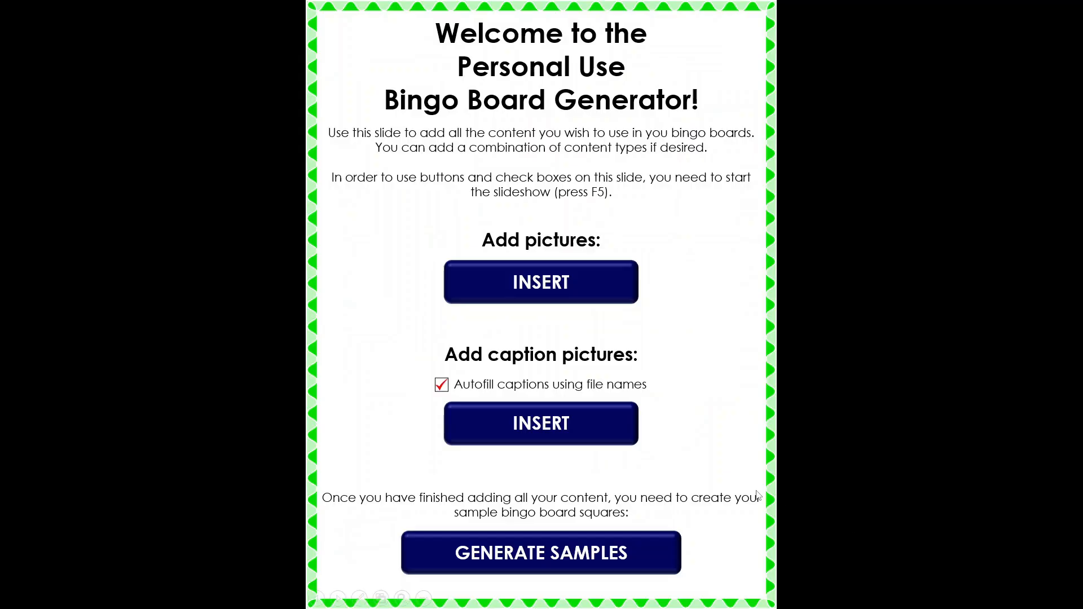
click(547, 285)
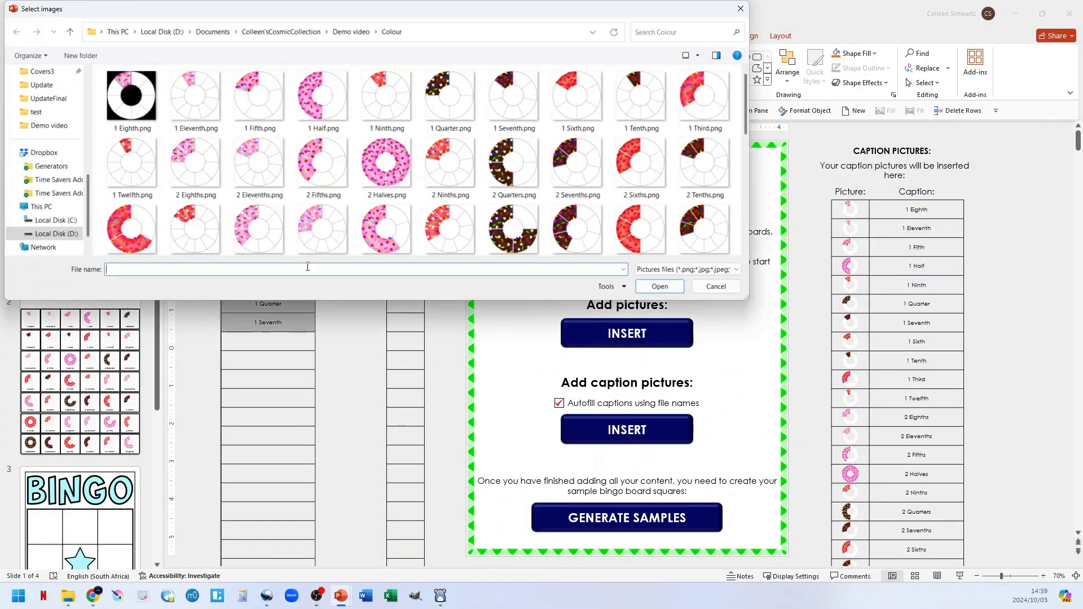
click(140, 104)
shift+click(704, 108)
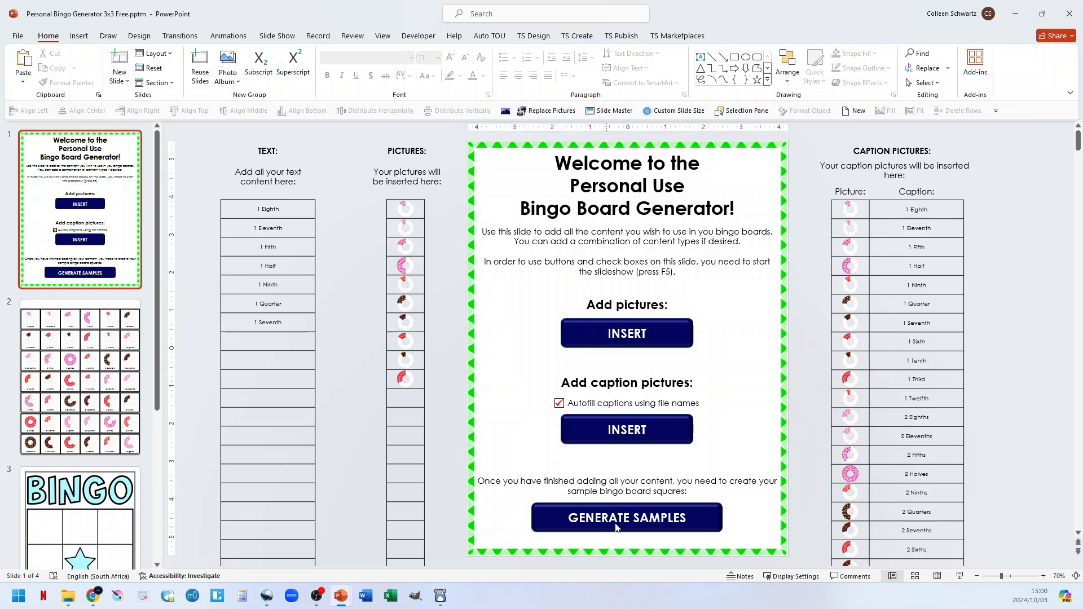
- Generate the sample bingo squares and reduce the text in the first two rows of squares to size 18
click(961, 577)
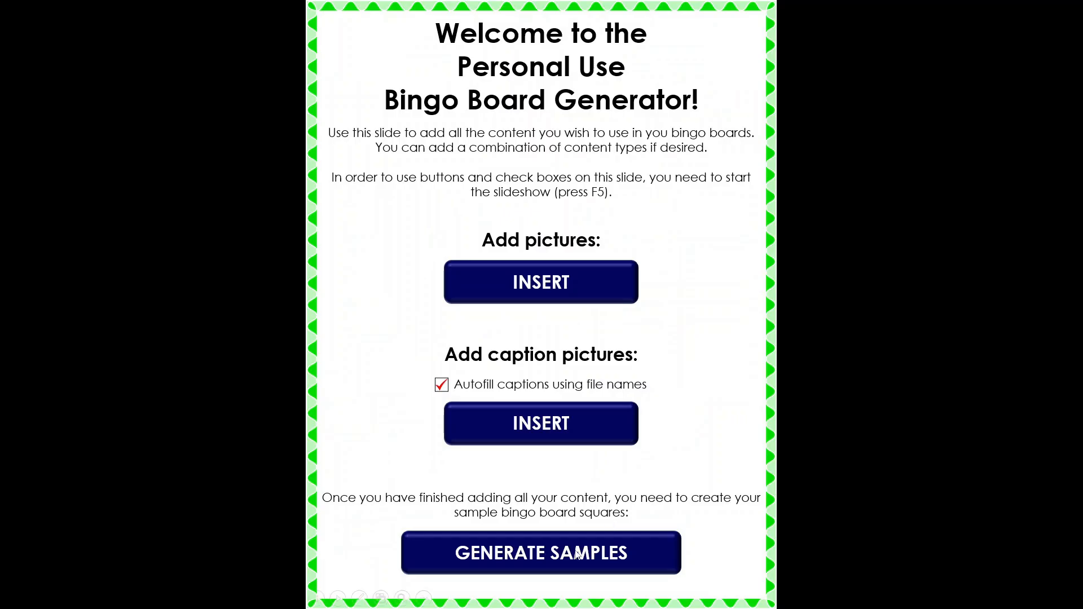
click(566, 557)
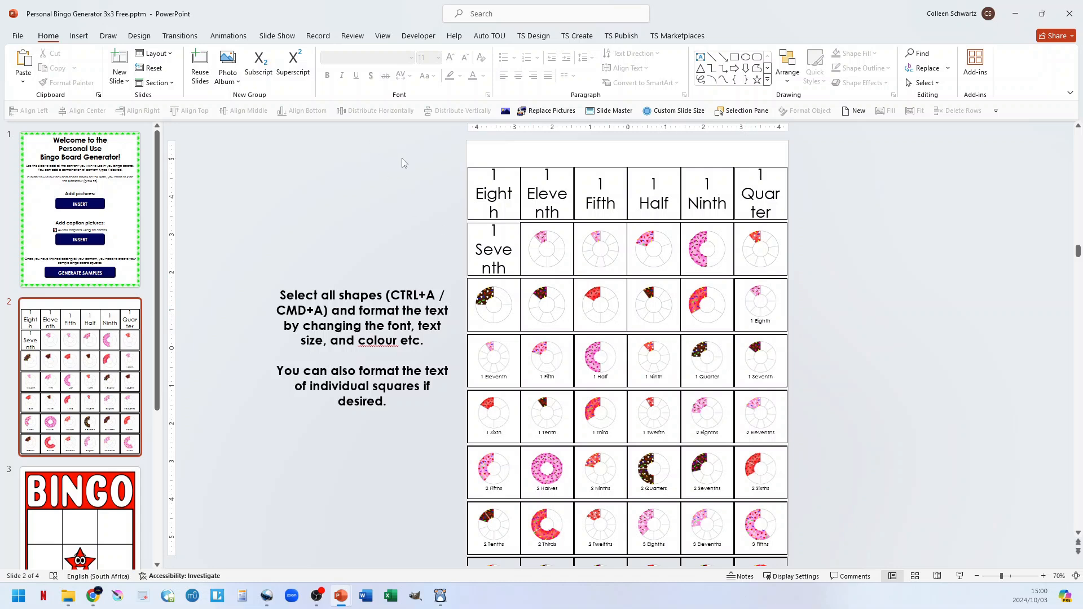
drag(398, 153, 845, 294)
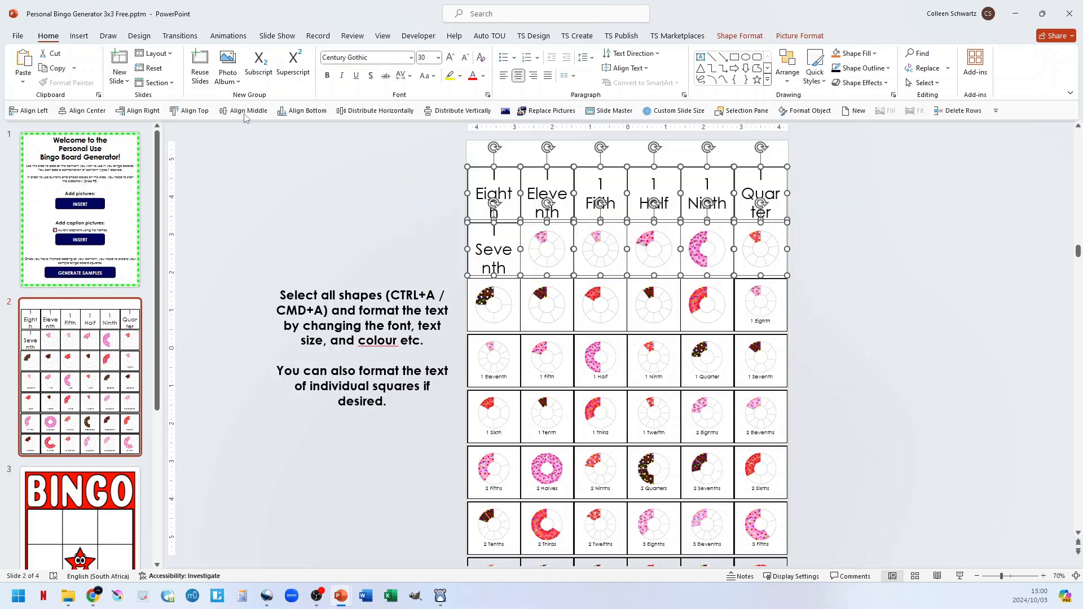
click(465, 59)
click(465, 59)
click(465, 58)
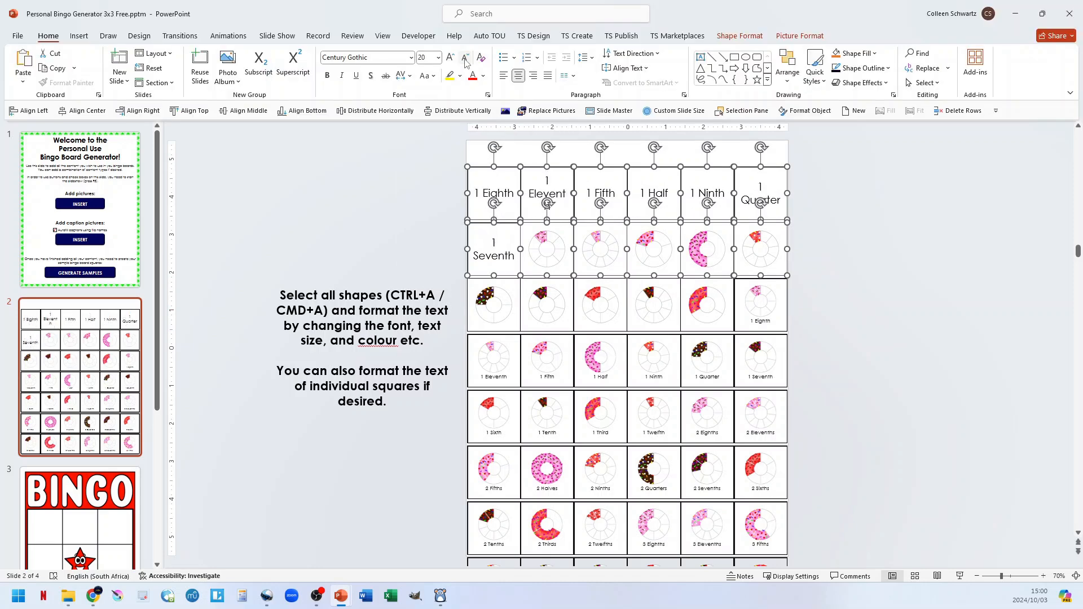
click(465, 59)
click(404, 220)
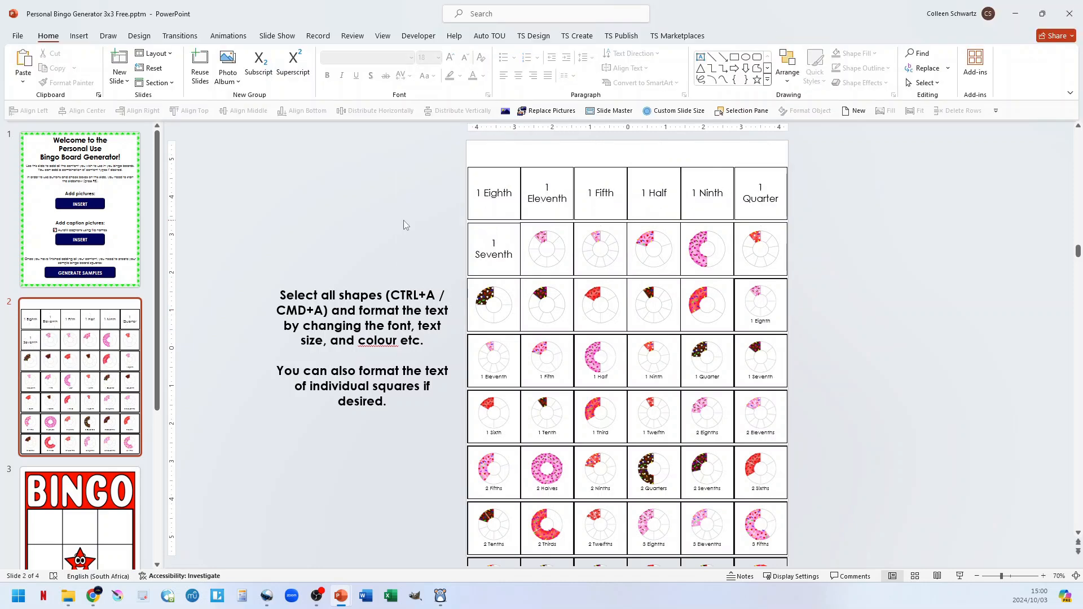
- Check the sample squares and the red template slide, and generate 30 unique bingo boards from the last slide
scroll(644, 326, down, 1)
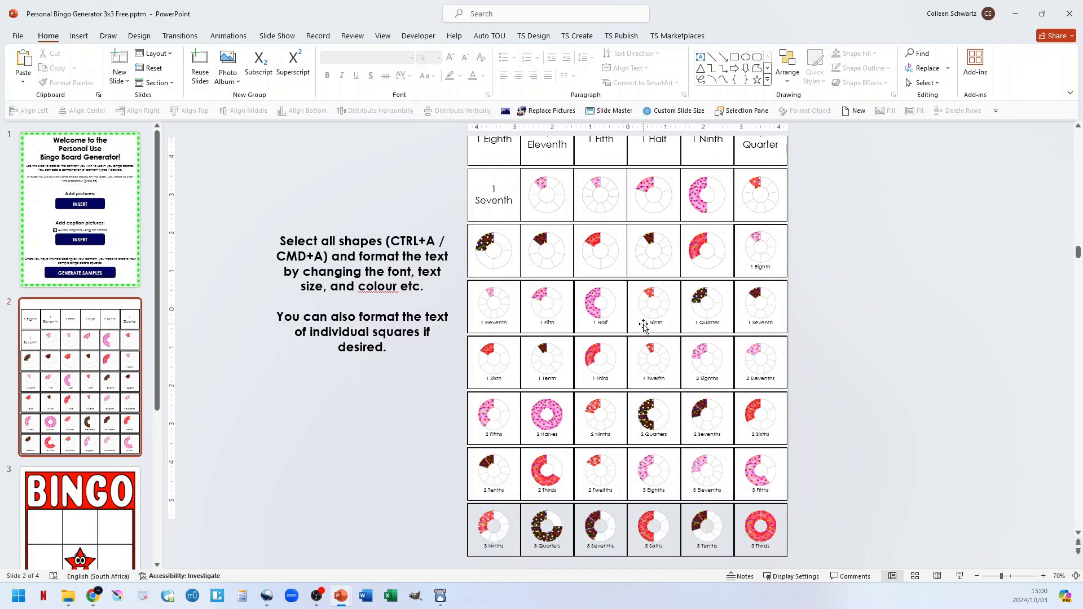
scroll(643, 326, down, 1)
scroll(648, 319, up, 3)
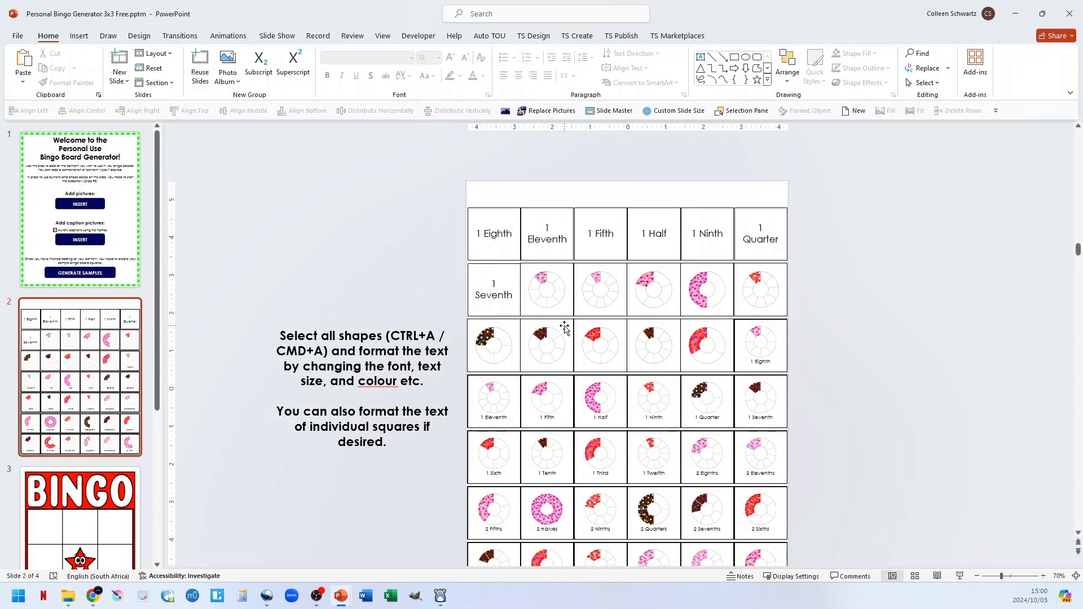
scroll(441, 334, down, 1)
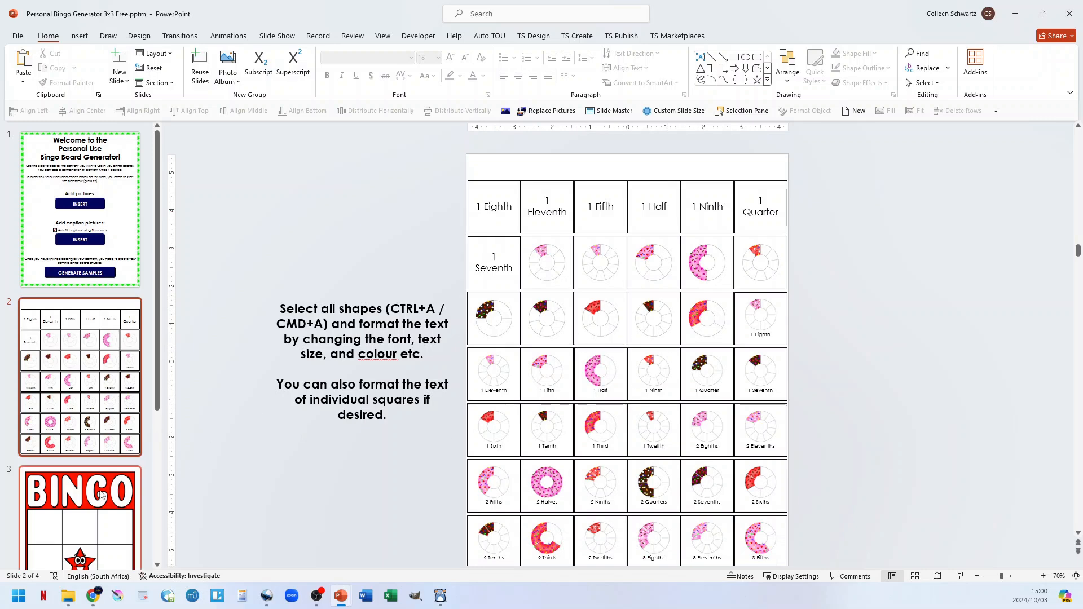
scroll(102, 494, down, 3)
click(84, 368)
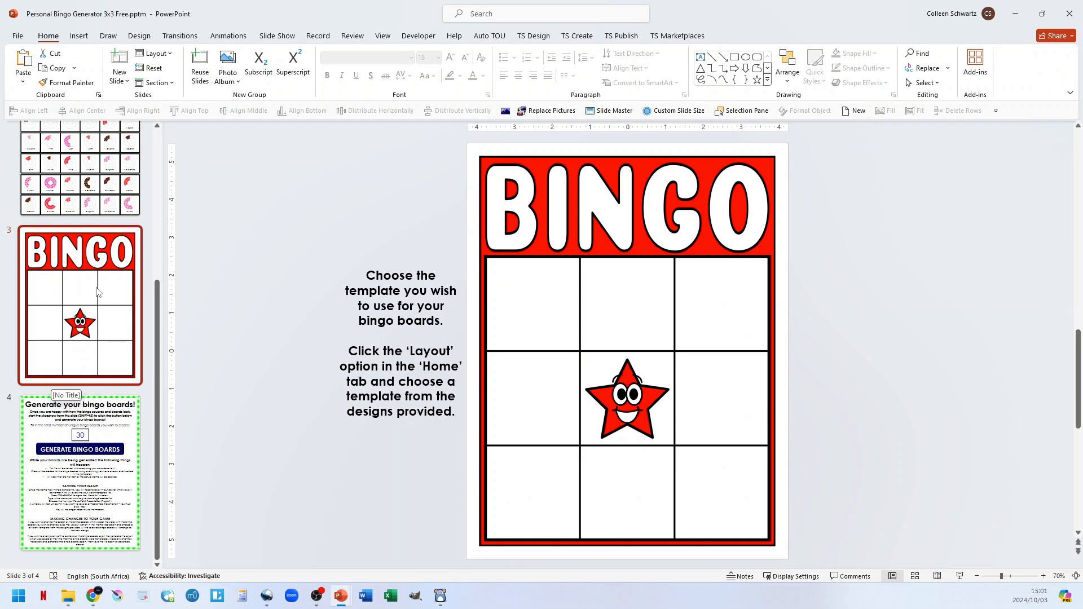
click(101, 474)
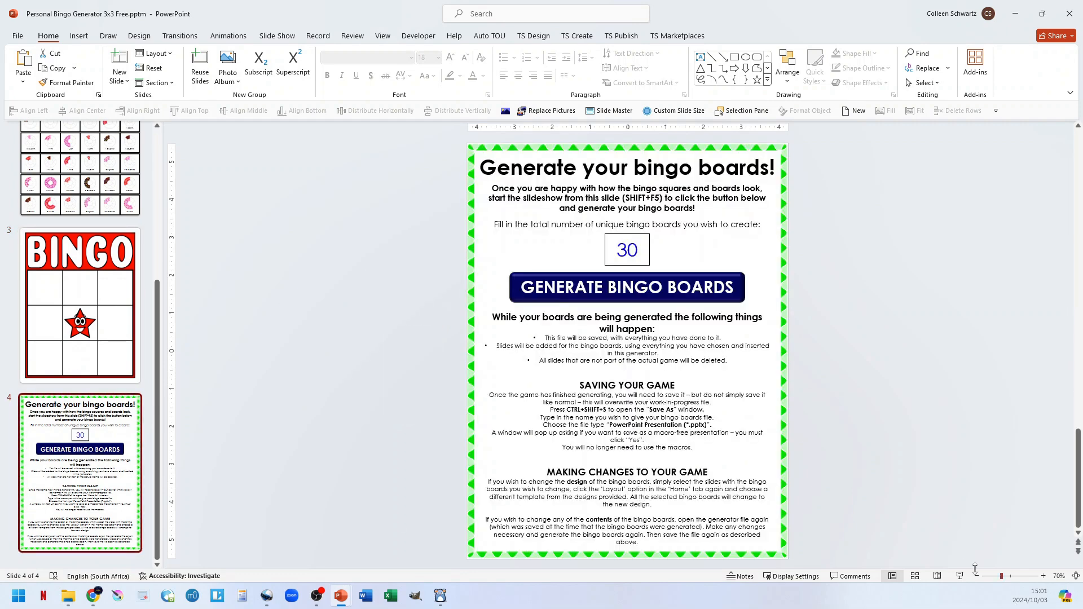
click(959, 576)
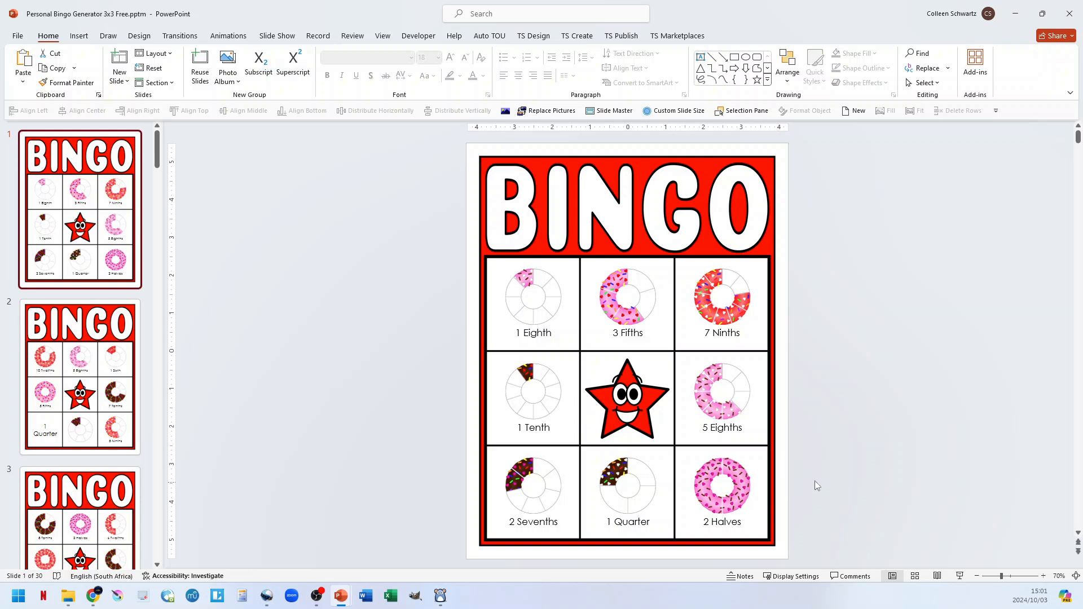
- Look through the first five generated boards for their mix of text, plain pictures and captioned pictures
scroll(832, 474, down, 1)
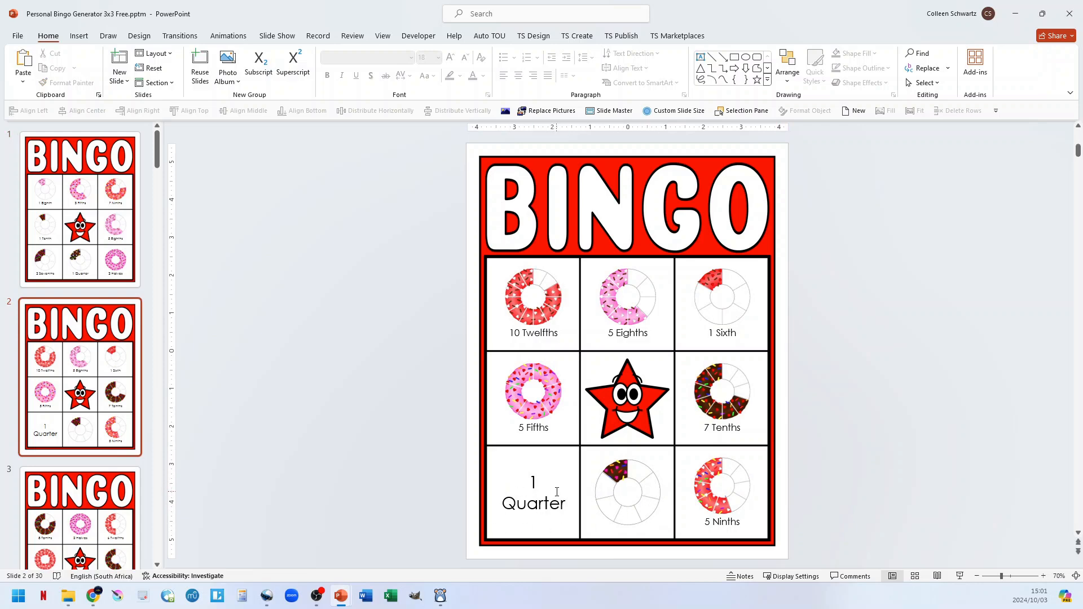
scroll(753, 502, down, 1)
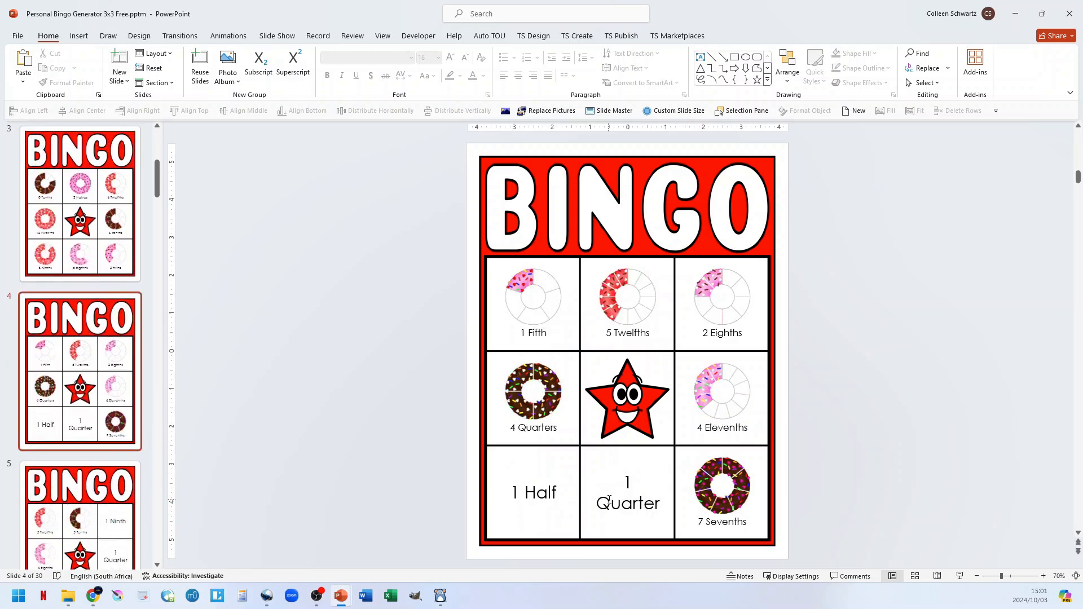
scroll(609, 500, down, 2)
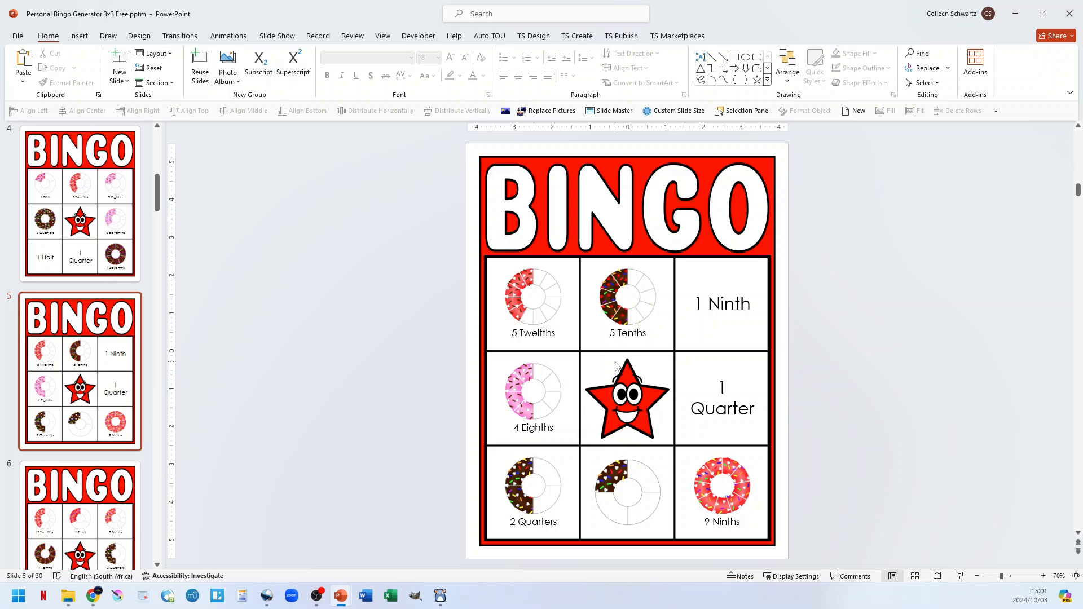
- Switch to File Explorer, open Personal Printable Calling Cards Generator.pptm from the Demo video folder and enable its macros
click(68, 596)
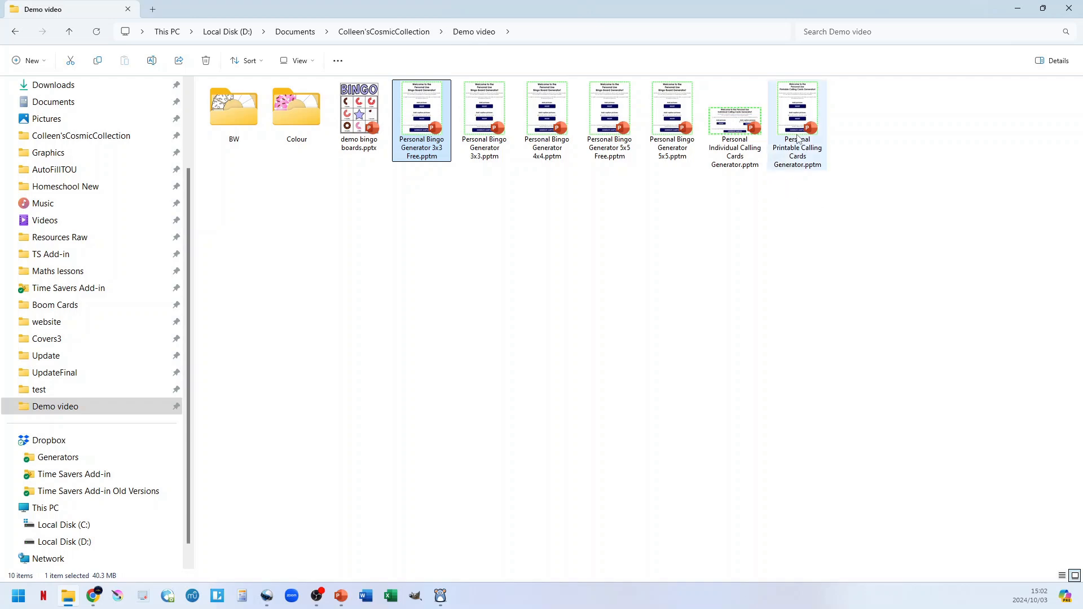
double_click(797, 148)
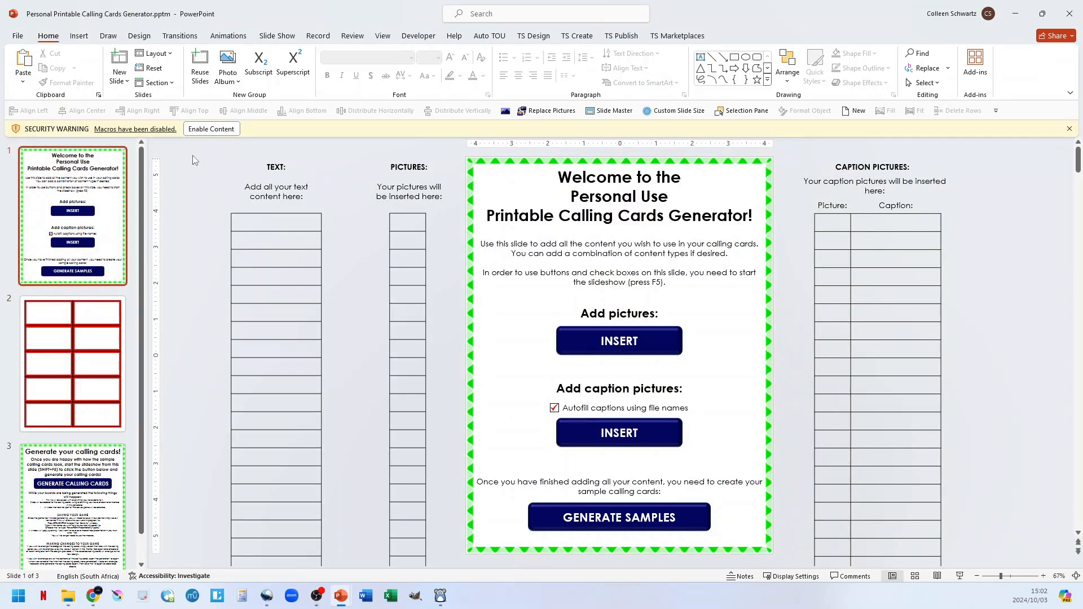
click(210, 129)
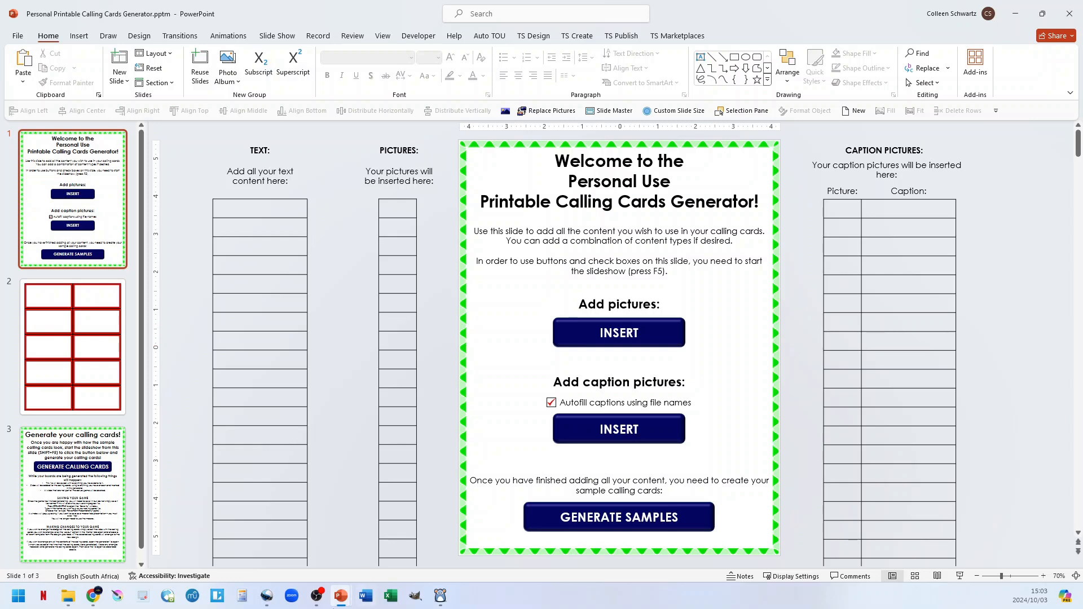
- Switch to the Personal Bingo Generator 3x3 Free file and copy all the content tables and pictures on its welcome slide
mouse_move(340, 601)
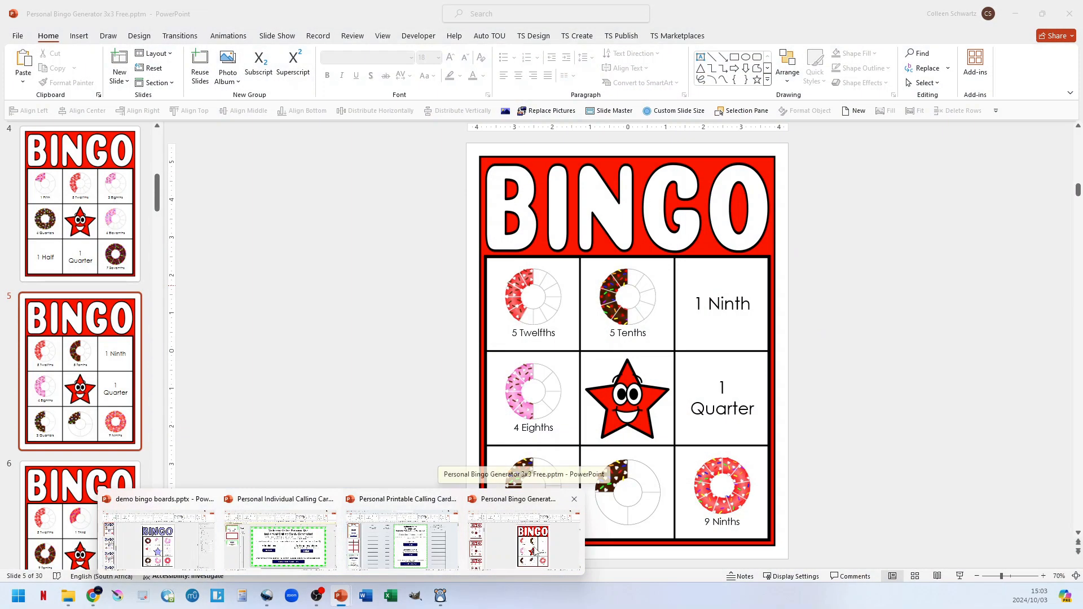
click(539, 552)
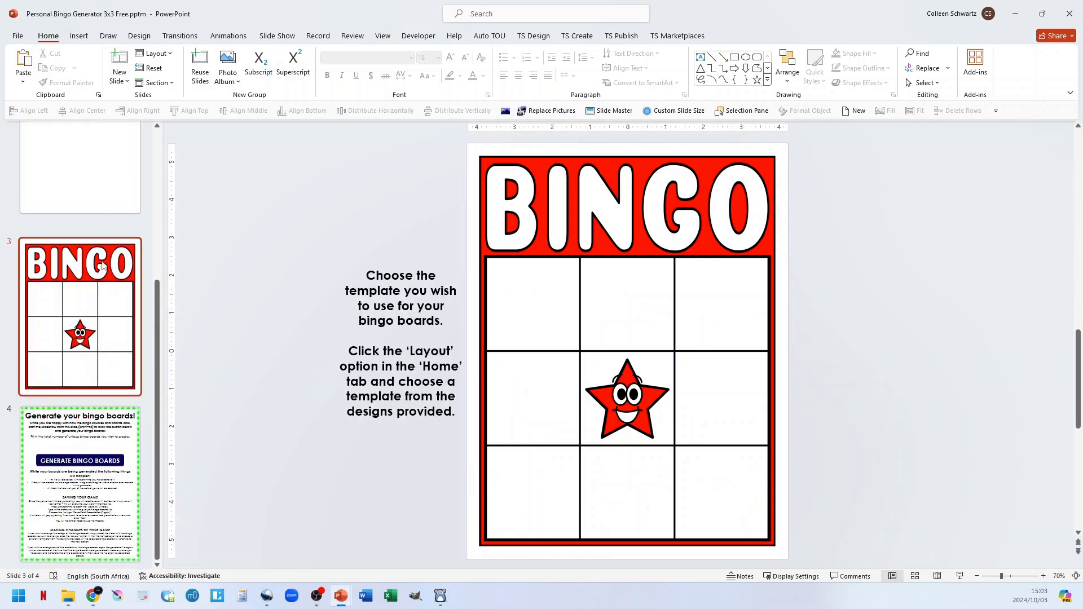
scroll(87, 225, up, 4)
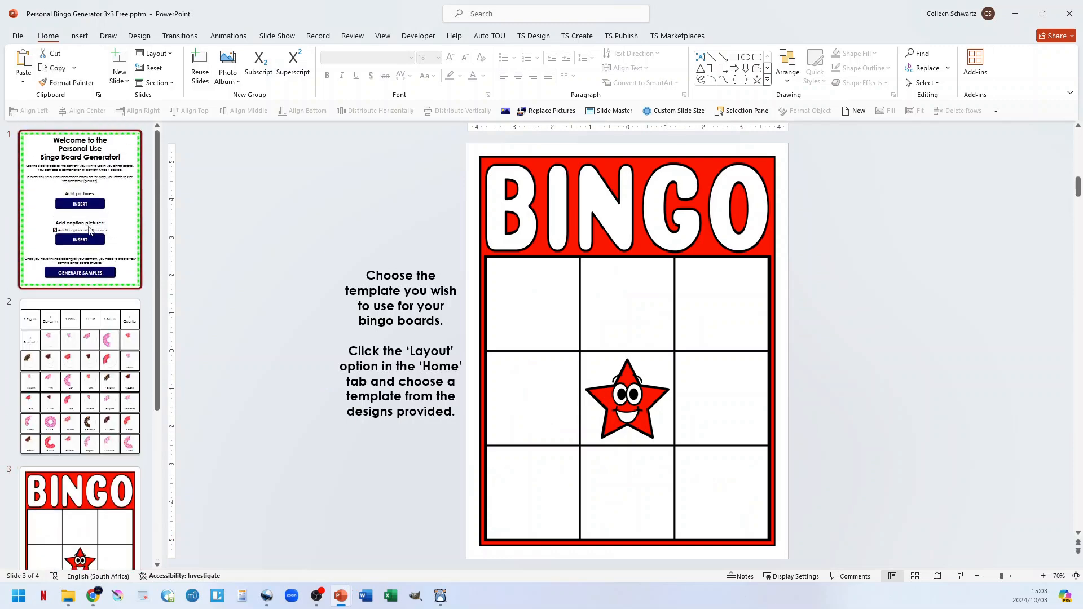
click(89, 228)
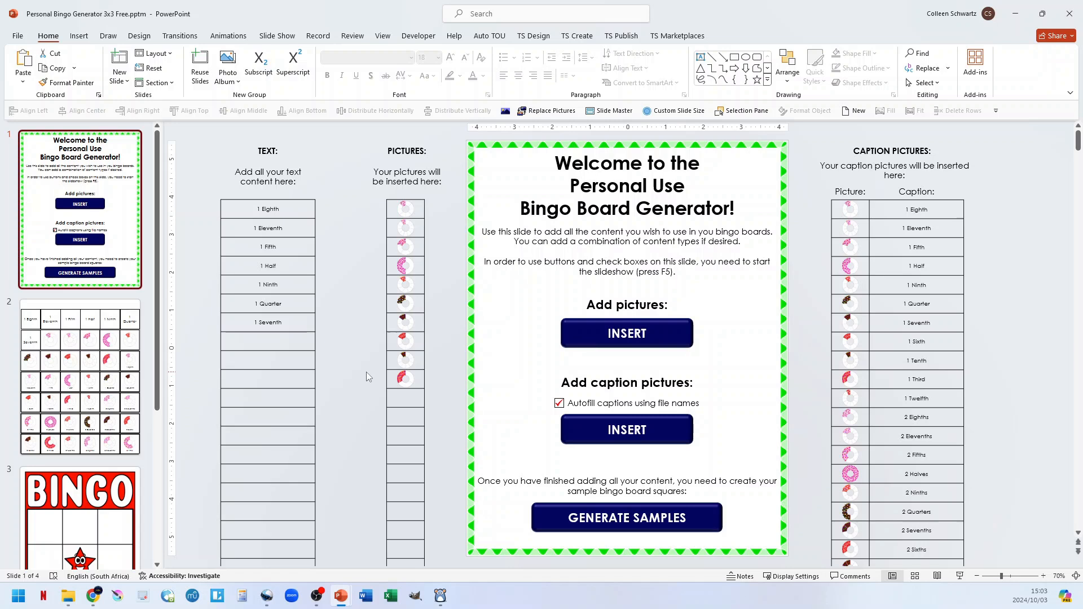
click(351, 365)
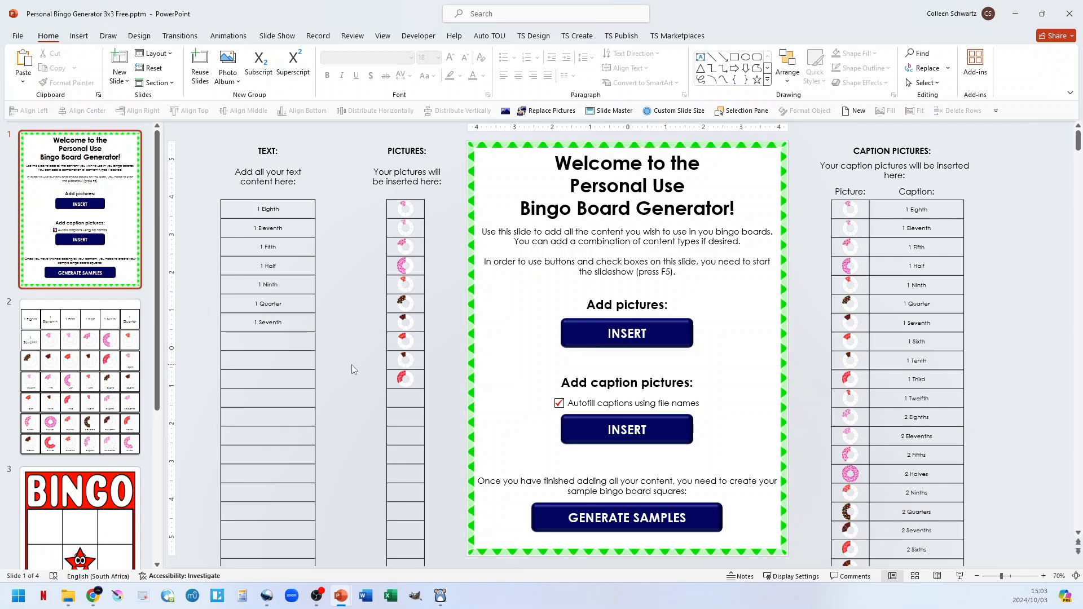
key(ctrl+a)
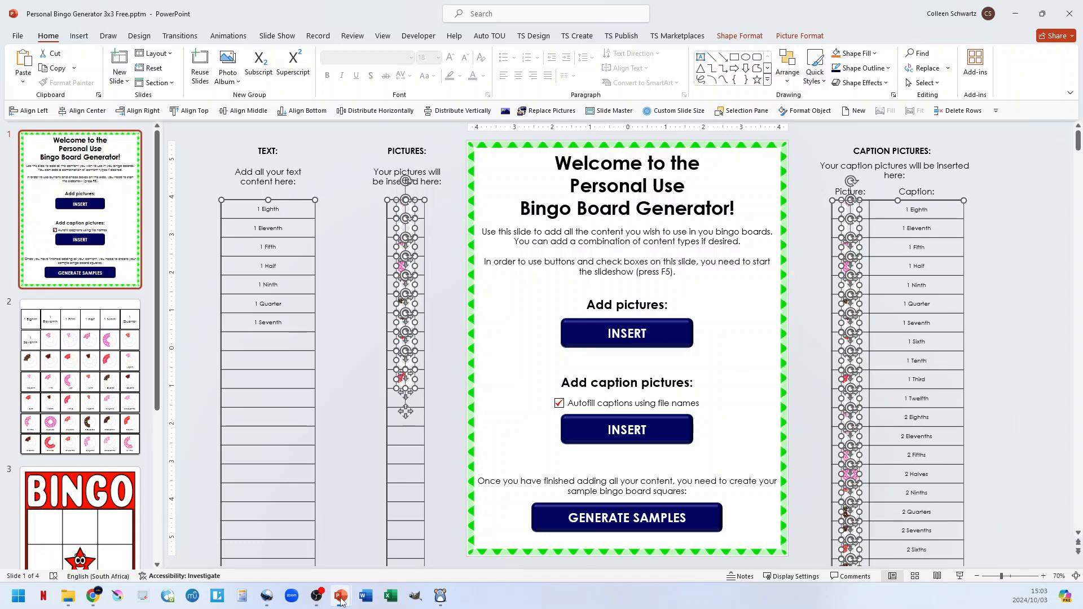
- Switch to the Printable Calling Cards Generator and replace the empty tables on its welcome slide with the copied tables and pictures
mouse_move(342, 599)
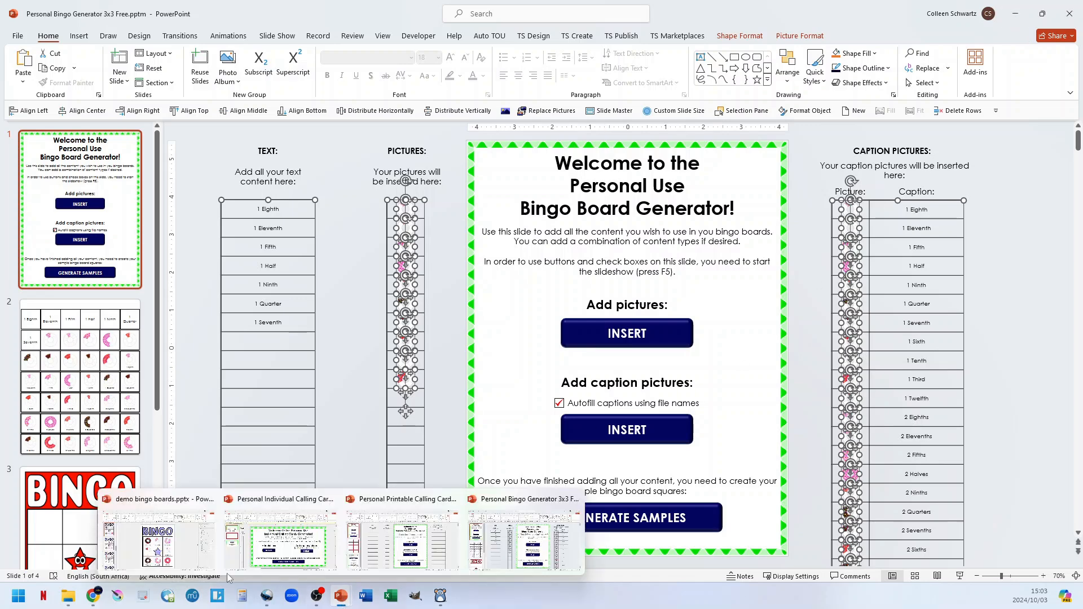
click(415, 551)
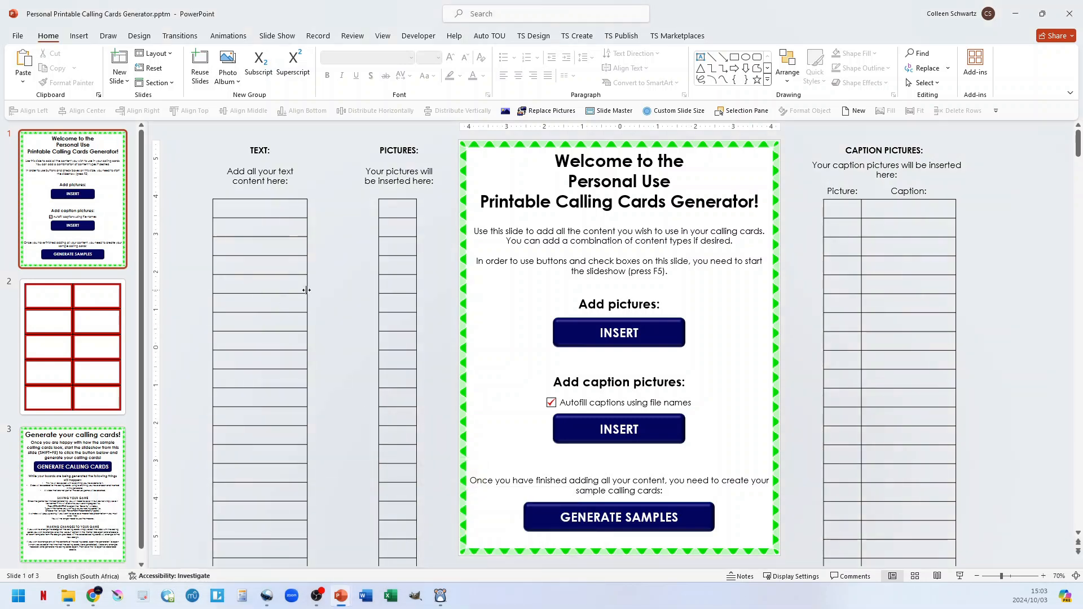
click(299, 334)
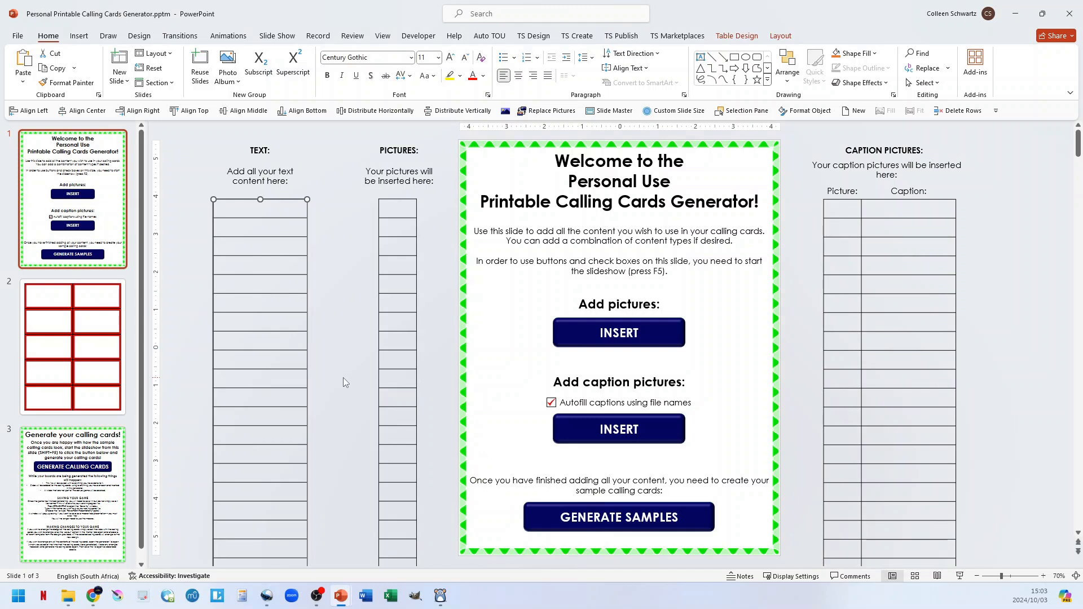
key(ctrl+a)
key(Delete)
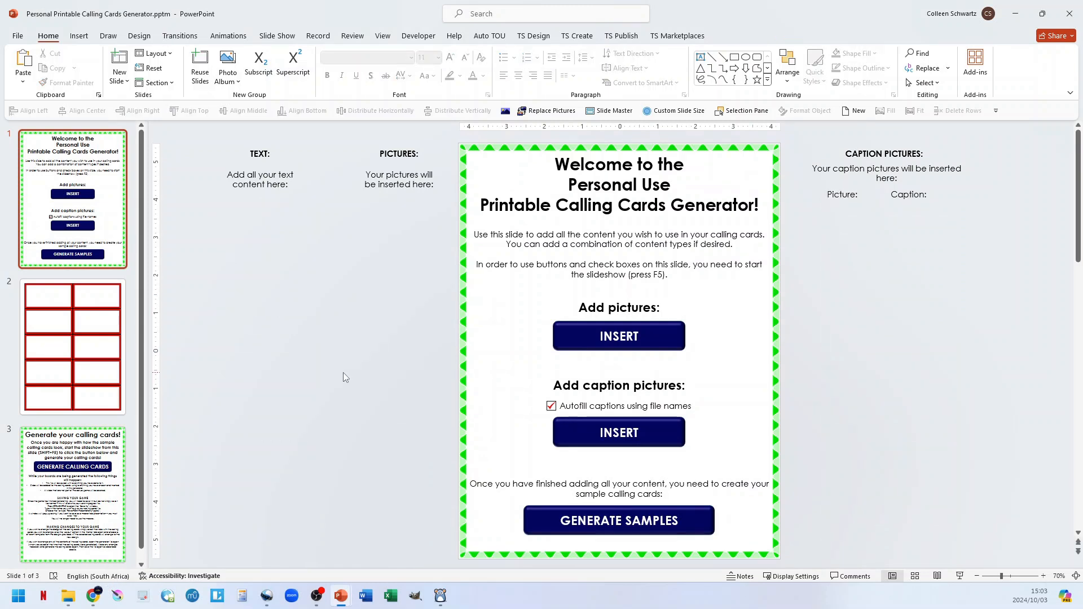
key(ctrl+z)
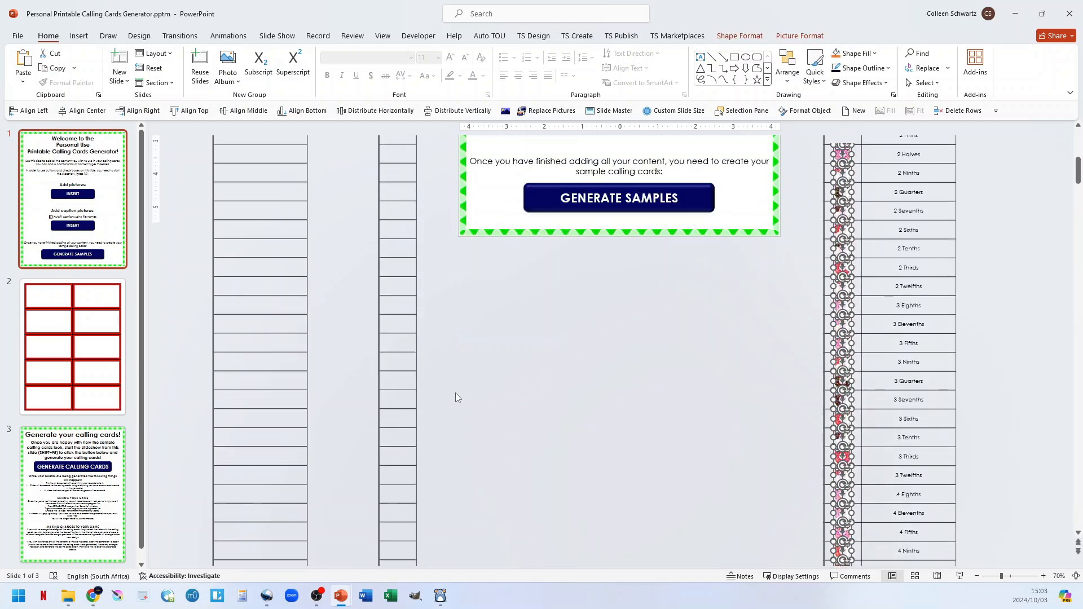
scroll(455, 393, up, 3)
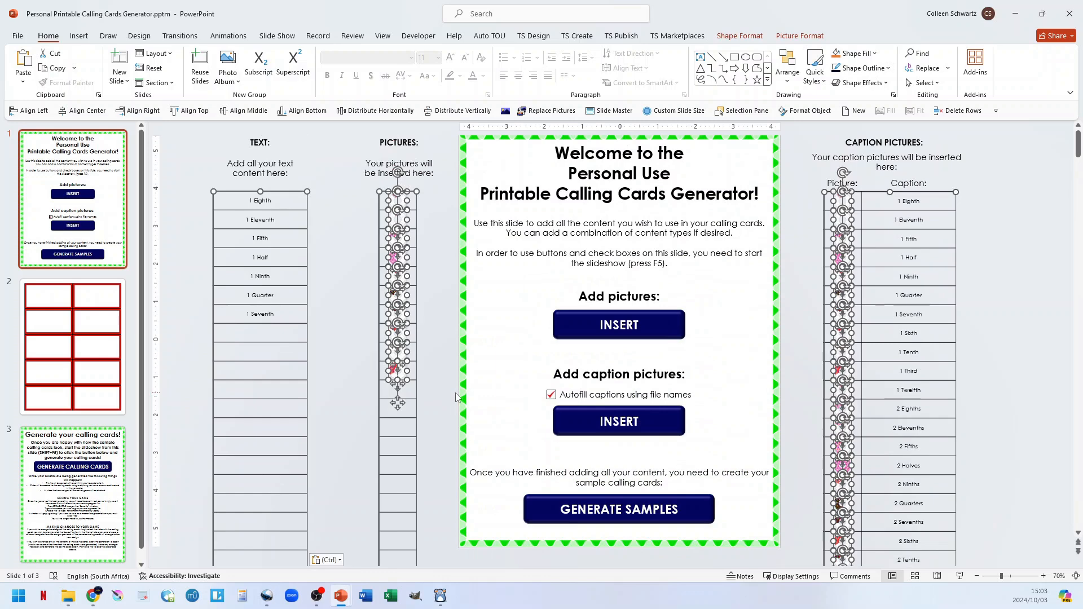
click(459, 295)
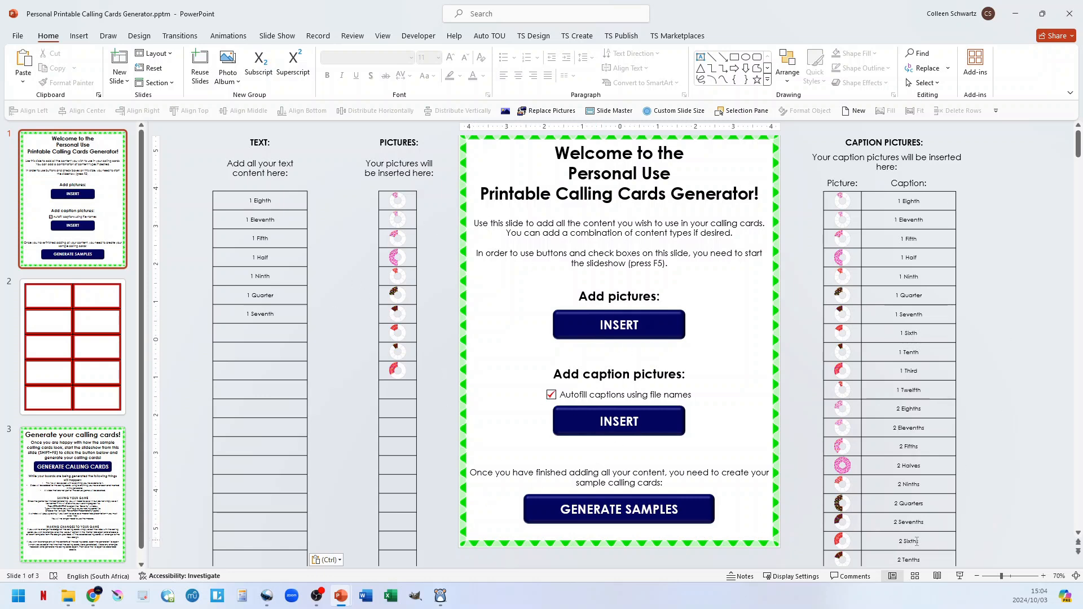
- Run the slideshow of the calling cards generator and generate the sample calling cards
click(961, 577)
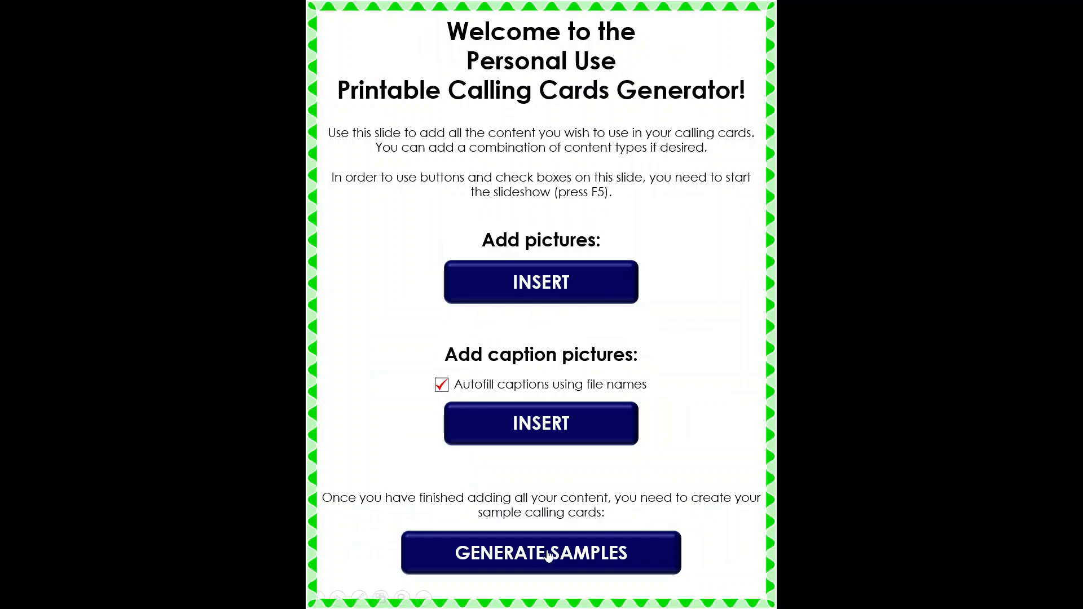
click(553, 556)
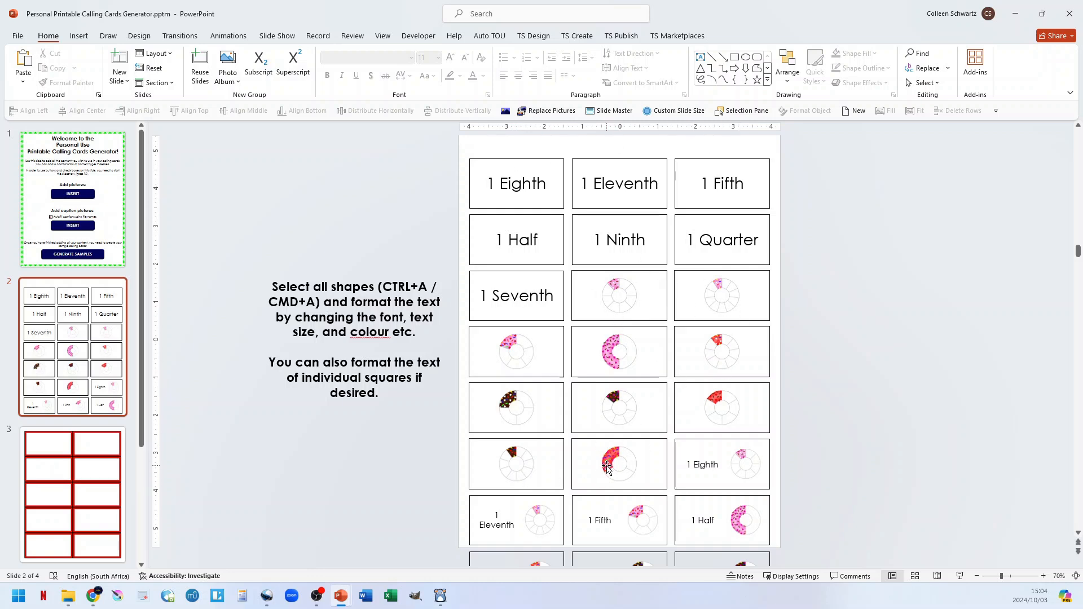
- Look over the generated sample calling cards on slide 2, including those extending below the slide
scroll(604, 471, down, 2)
scroll(606, 468, down, 1)
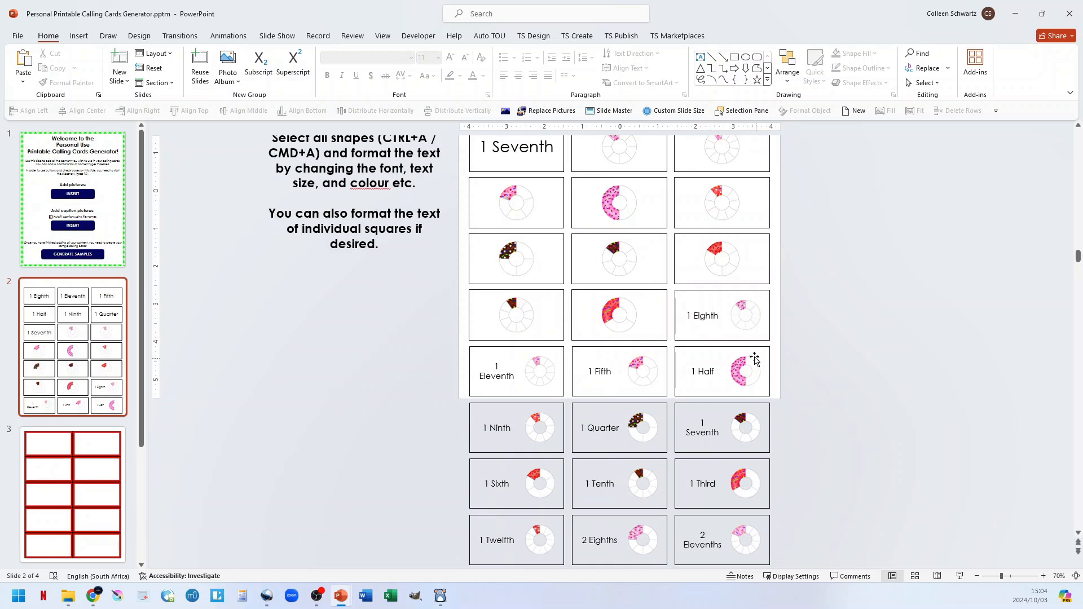
scroll(607, 375, up, 3)
scroll(606, 380, down, 3)
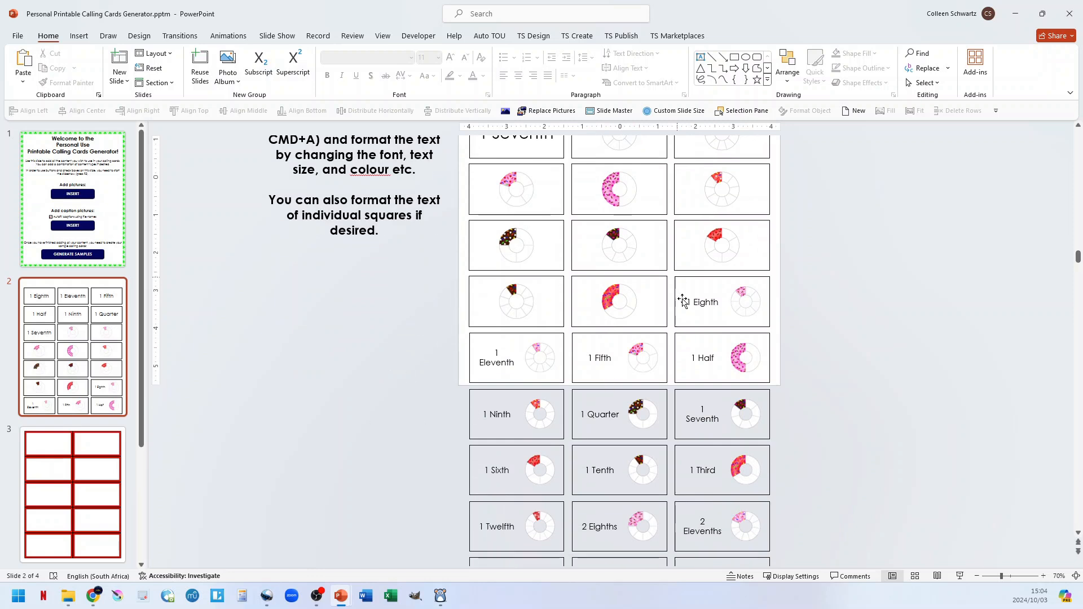
scroll(558, 389, up, 3)
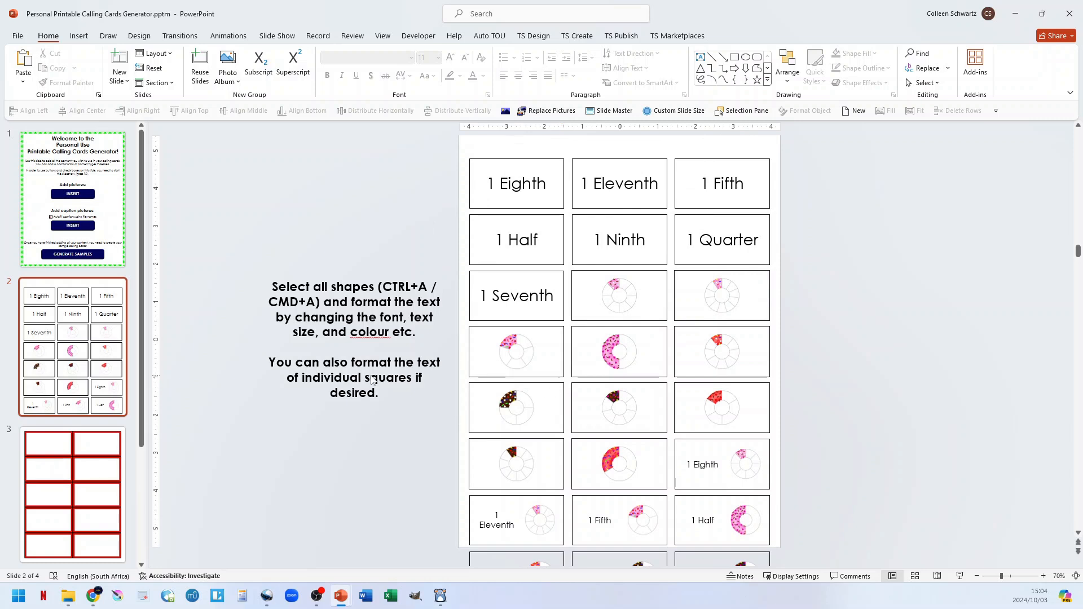
- Apply the Pastel Green layout from the Basic - White with Colour Borders designs to the calling card template on slide 3
click(78, 471)
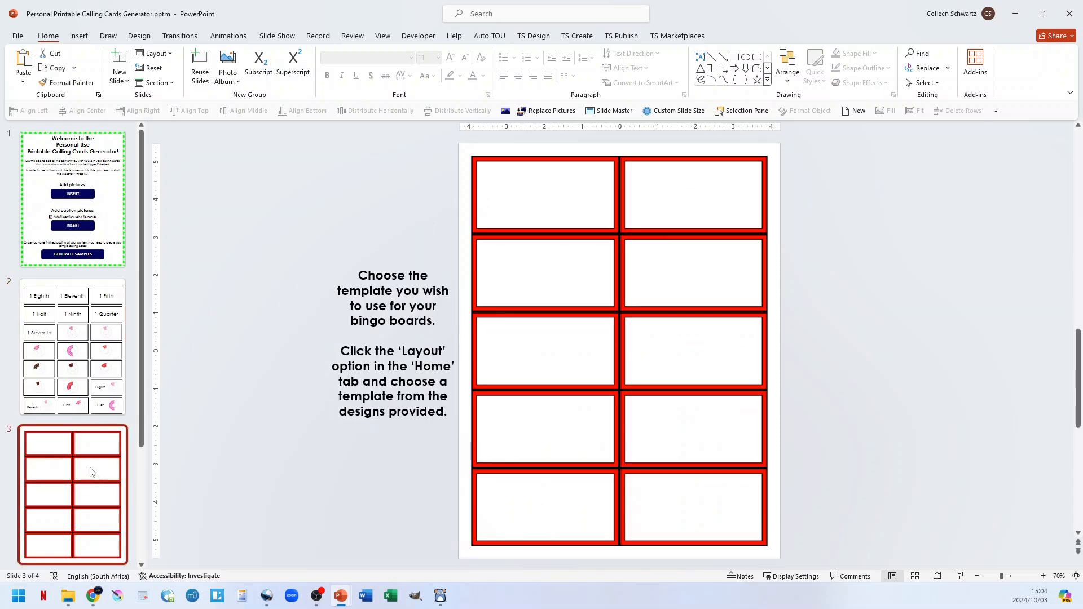
scroll(92, 472, down, 3)
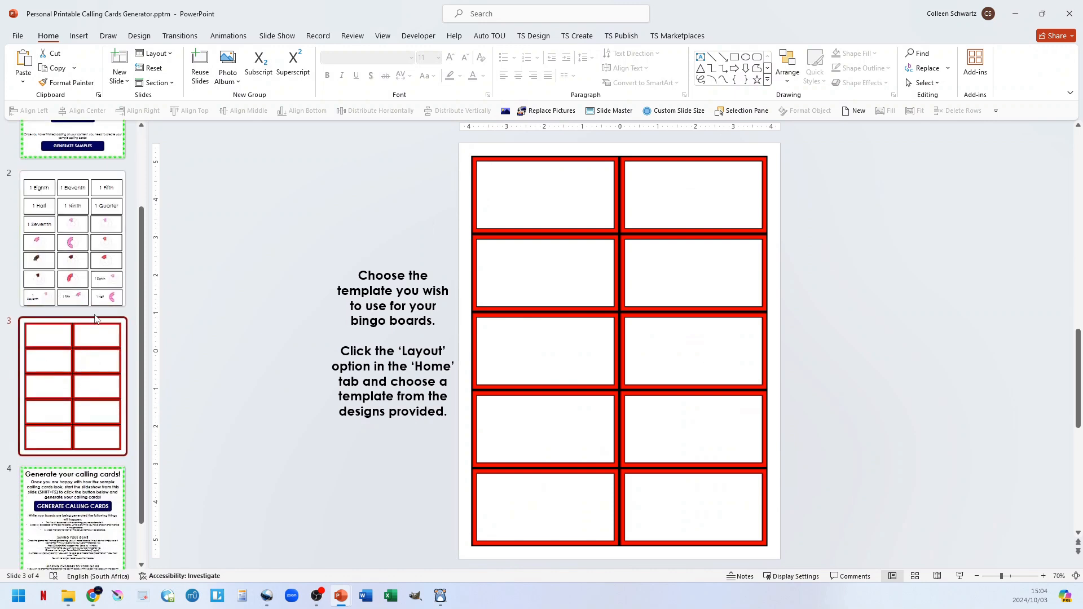
click(153, 53)
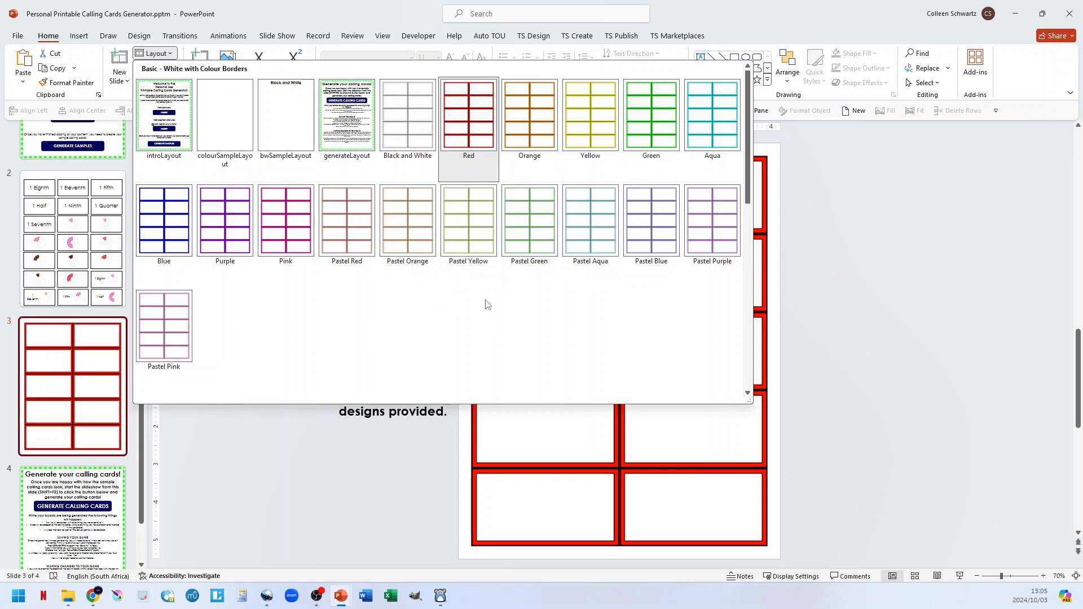
scroll(486, 303, down, 5)
scroll(484, 303, up, 4)
scroll(482, 302, down, 4)
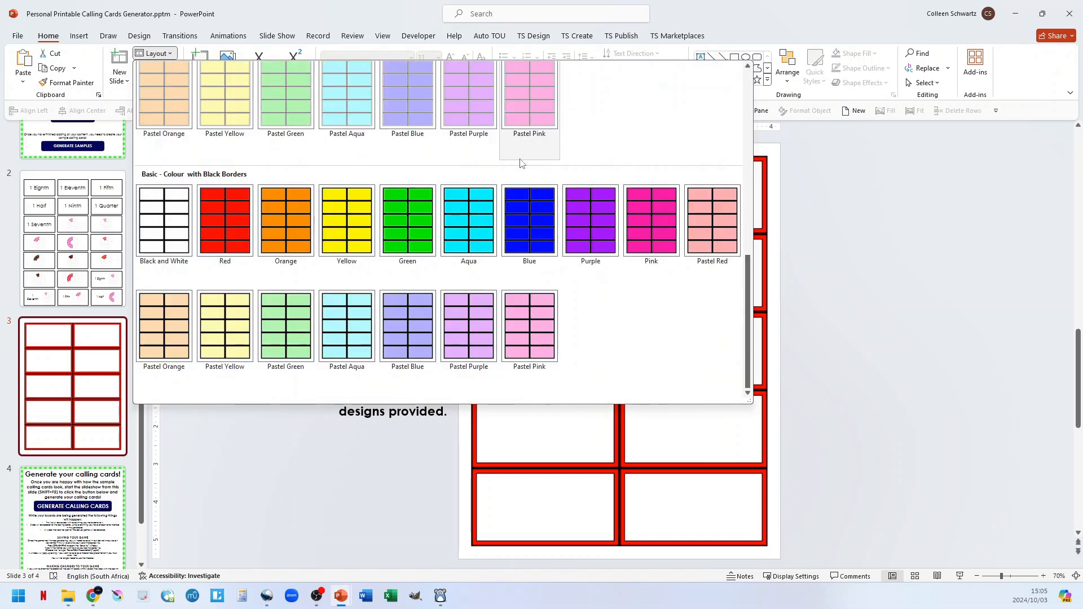
scroll(476, 305, up, 5)
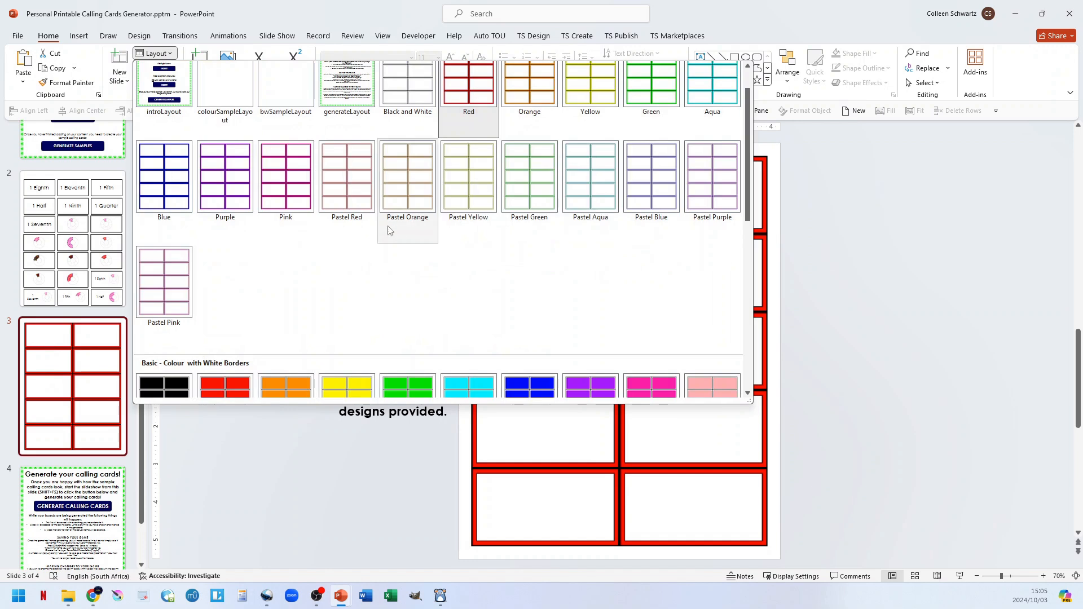
click(527, 181)
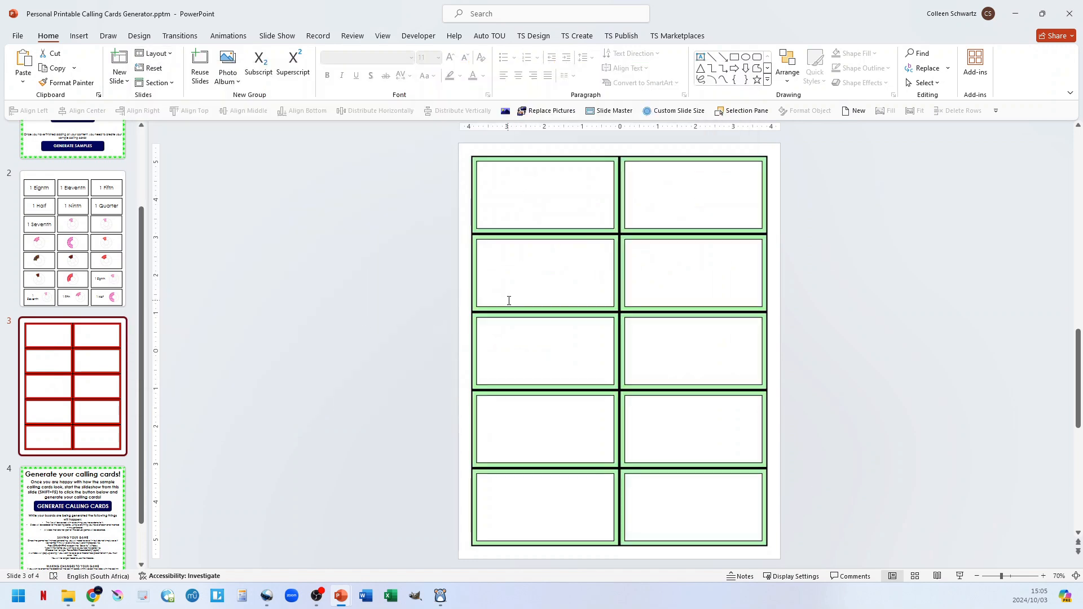
- Run the slideshow from the final slide and generate the calling cards
click(96, 500)
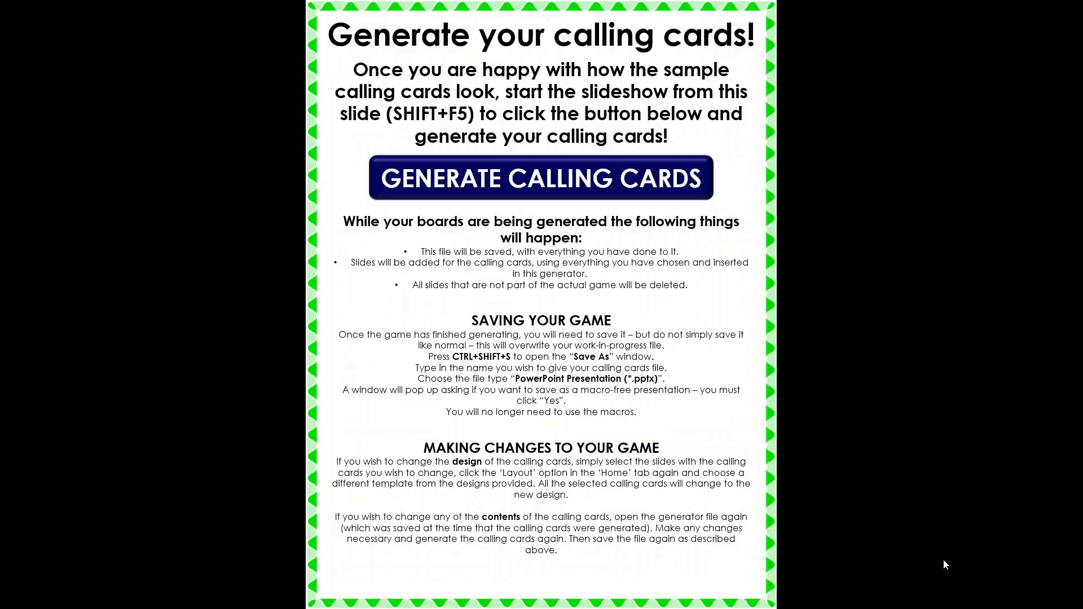
click(960, 576)
click(544, 189)
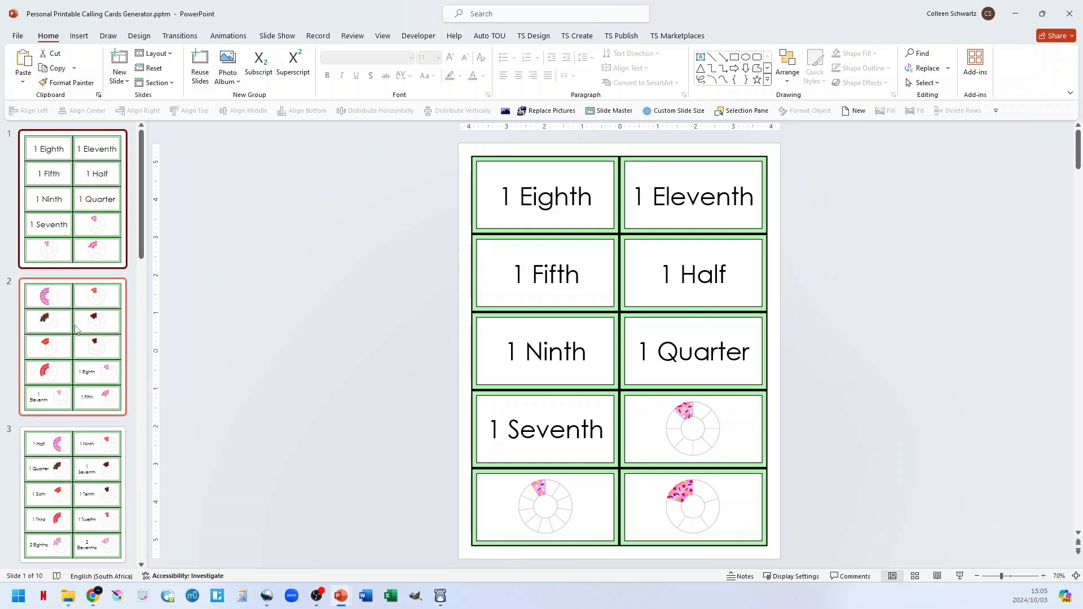
- Look through the generated calling card slides to check their text, pictures and border design
scroll(77, 336, down, 2)
click(86, 290)
click(68, 383)
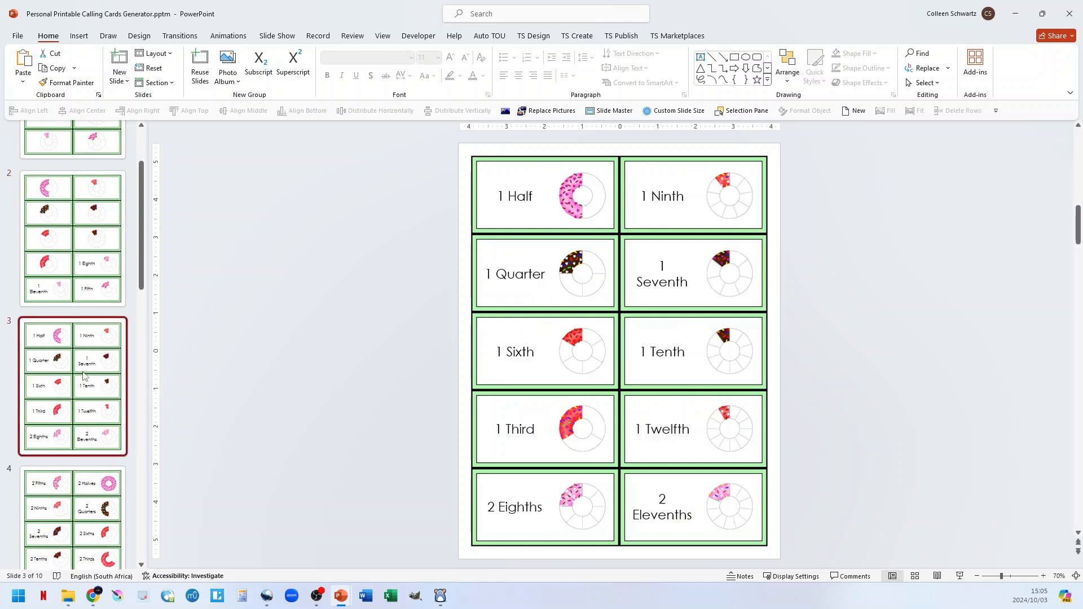
scroll(65, 361, down, 3)
click(65, 339)
scroll(67, 428, down, 3)
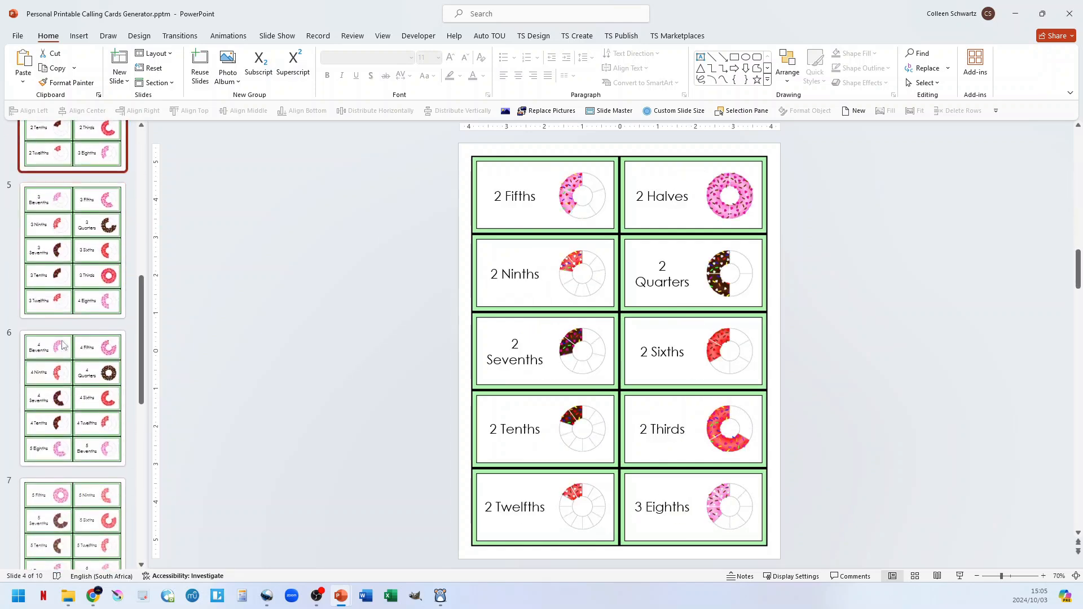